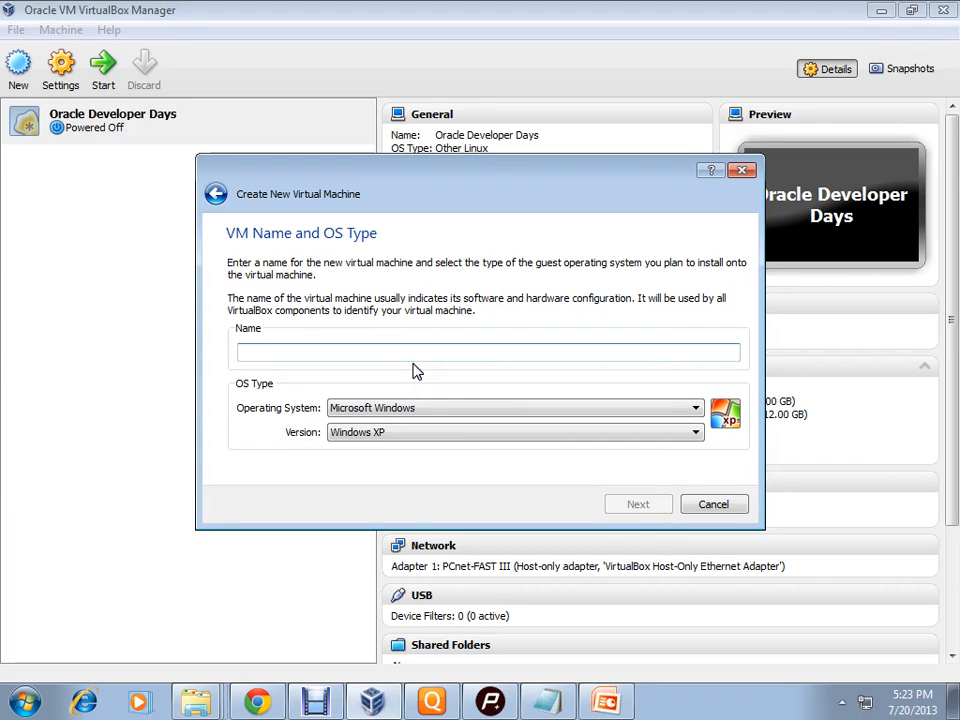
Name the new virtual machine SolarisBoxVM
type("Solar")
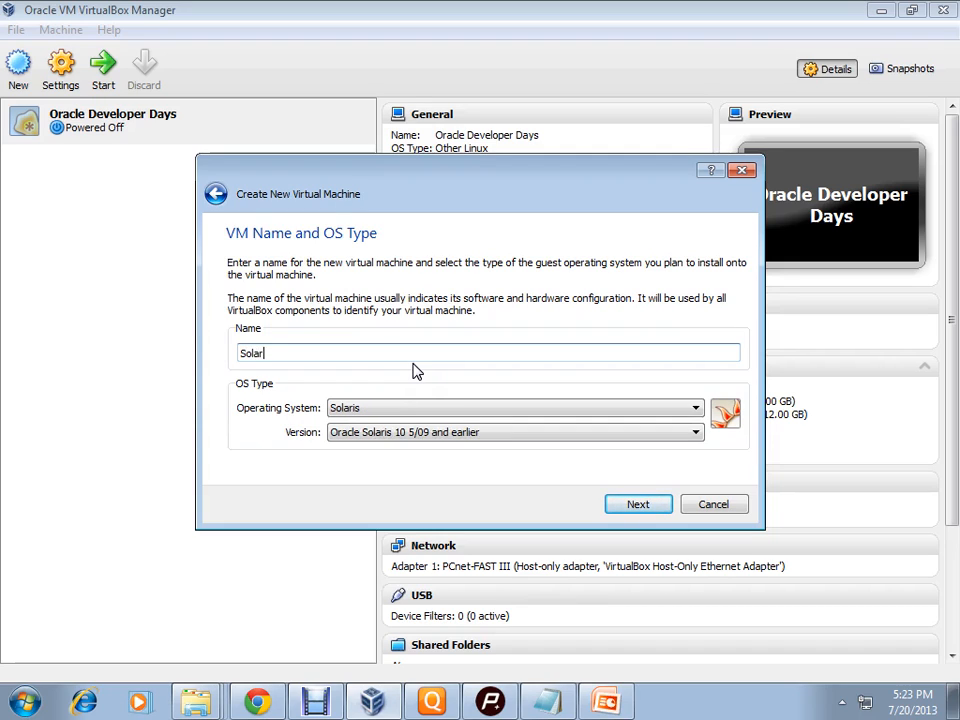
type("isBOXVM")
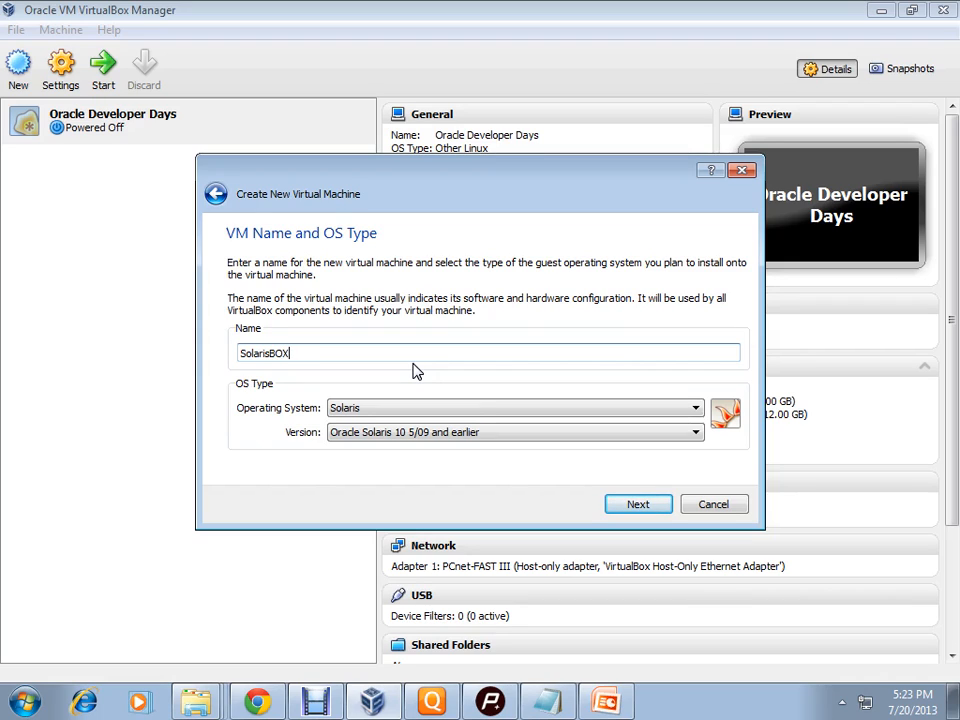
left_click(289, 355)
key("BackSpace")
key("BackSpace")
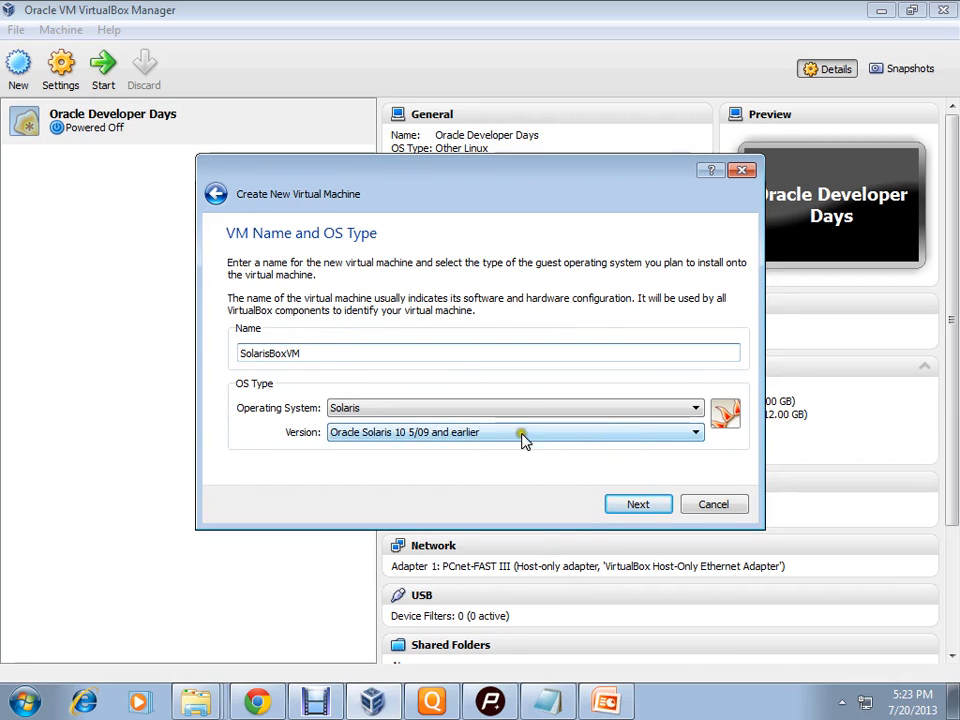
Set the guest operating system to Solaris, version Oracle Solaris 10 10/09 and later (64 bit), and continue to the memory settings
left_click(415, 410)
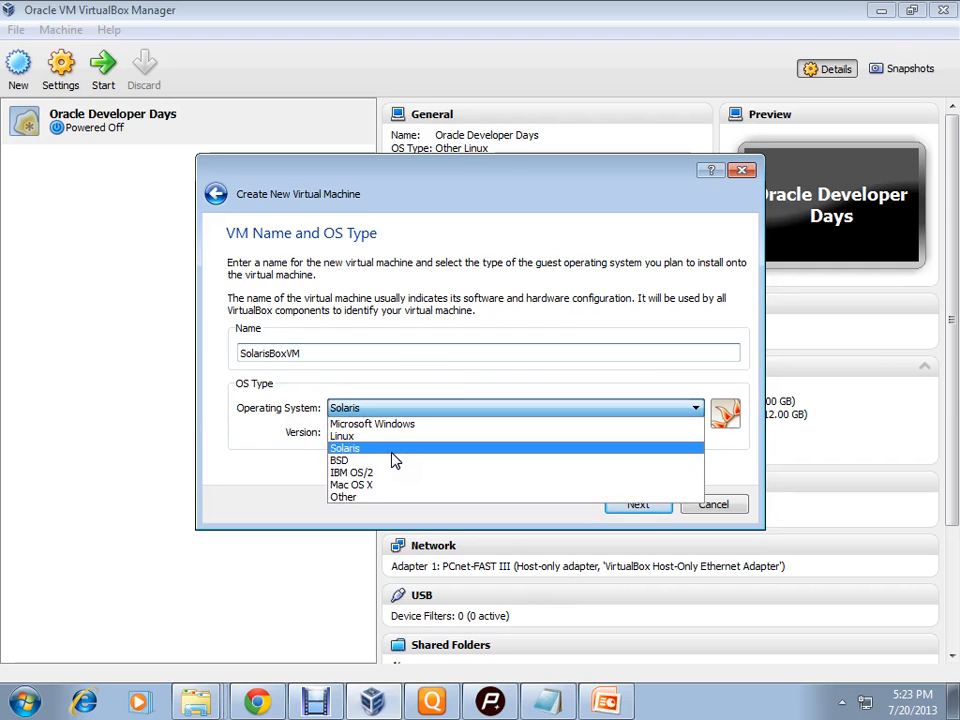
left_click(393, 450)
left_click(430, 438)
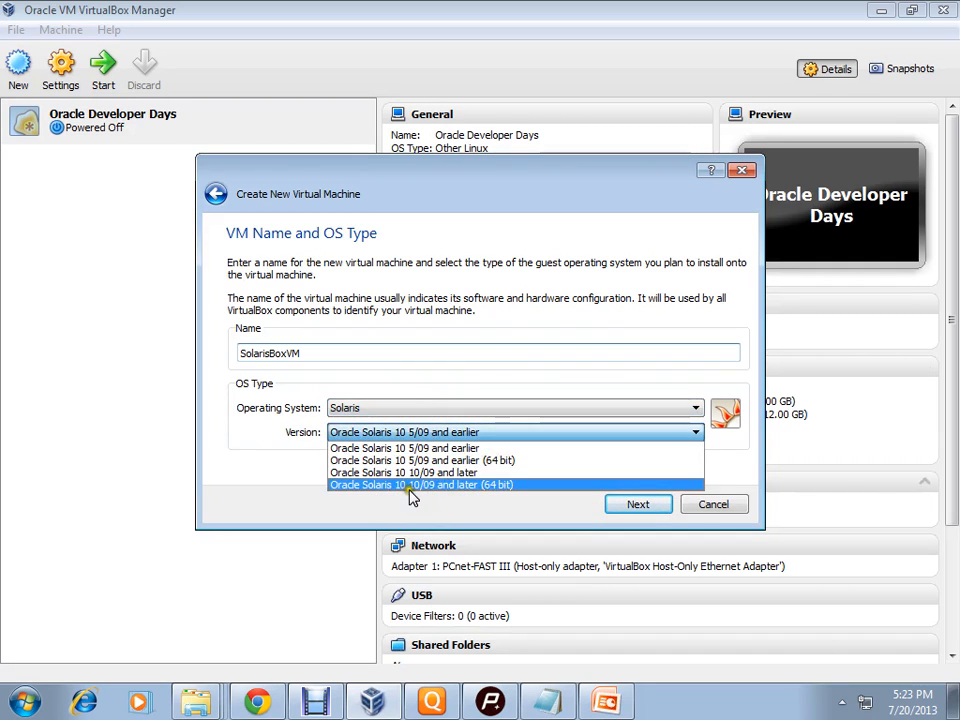
left_click(492, 460)
left_click(572, 434)
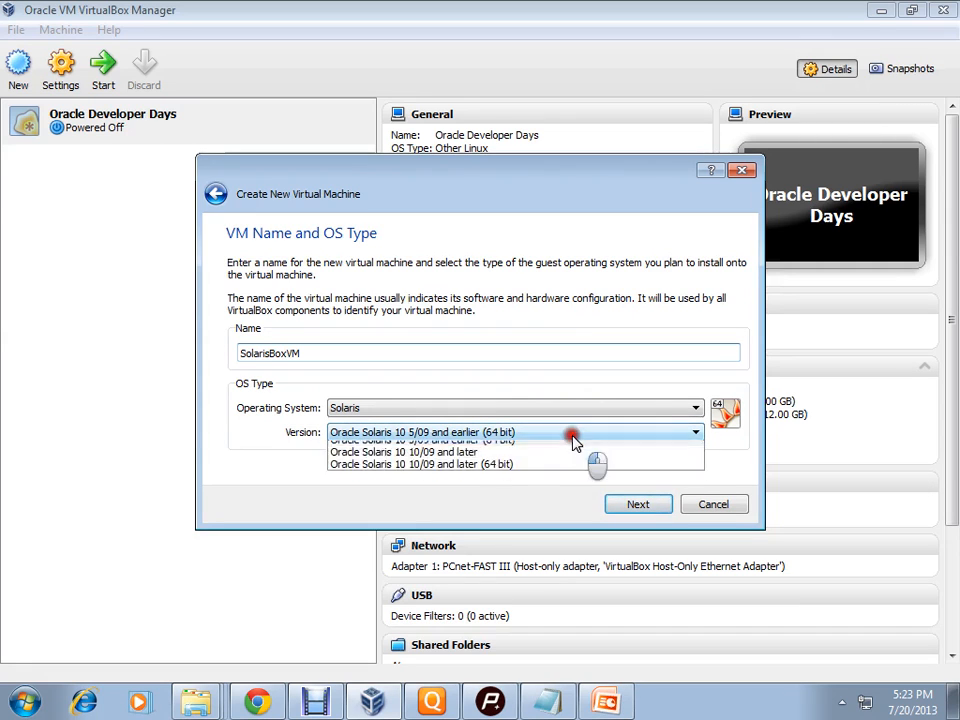
left_click(527, 486)
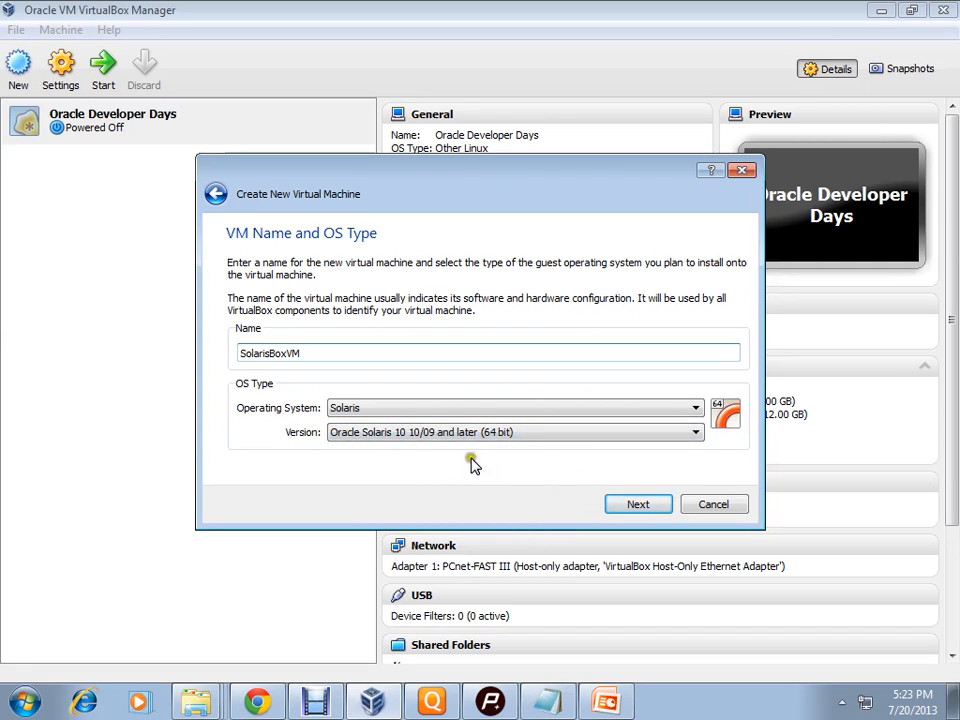
left_click(632, 505)
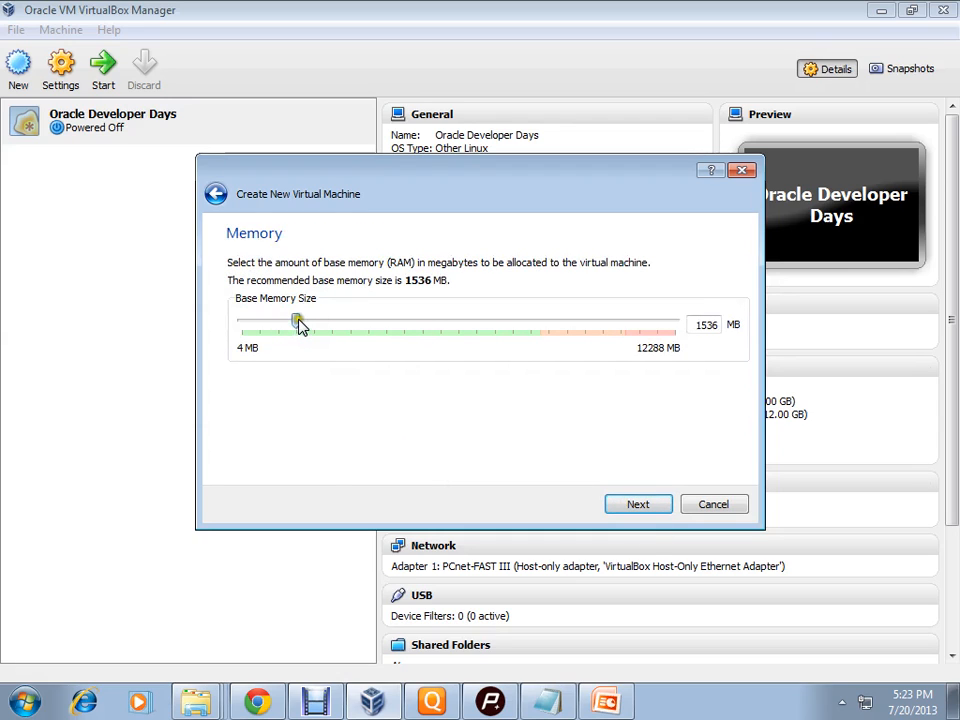
Allocate 2048 MB of base memory to the virtual machine and continue to the hard disk settings
left_click_drag(297, 322, 335, 366)
double_click(706, 326)
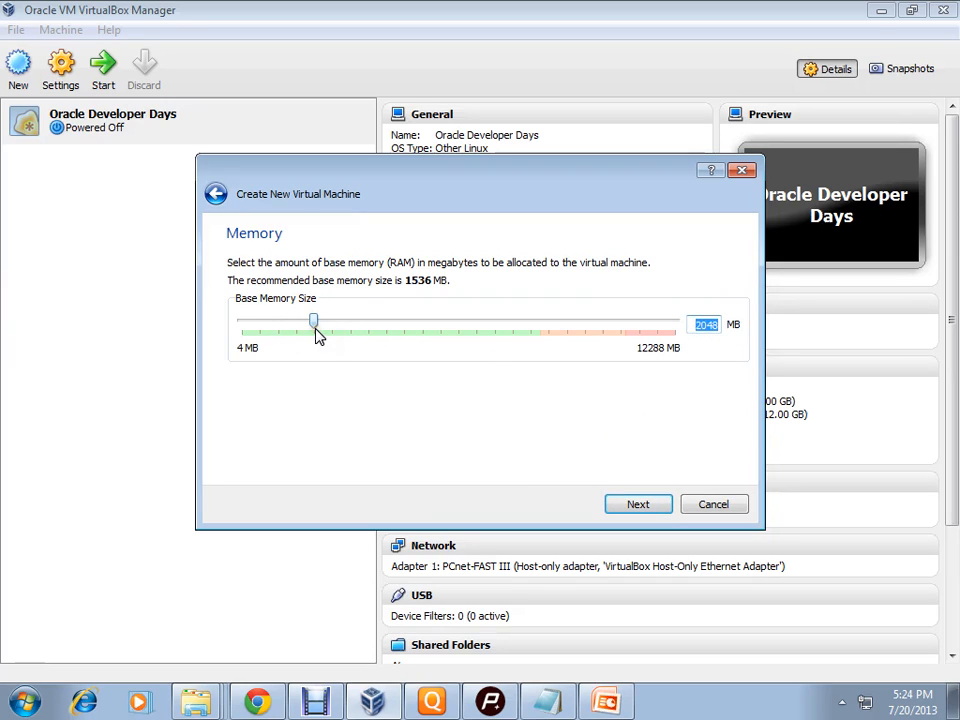
left_click(638, 505)
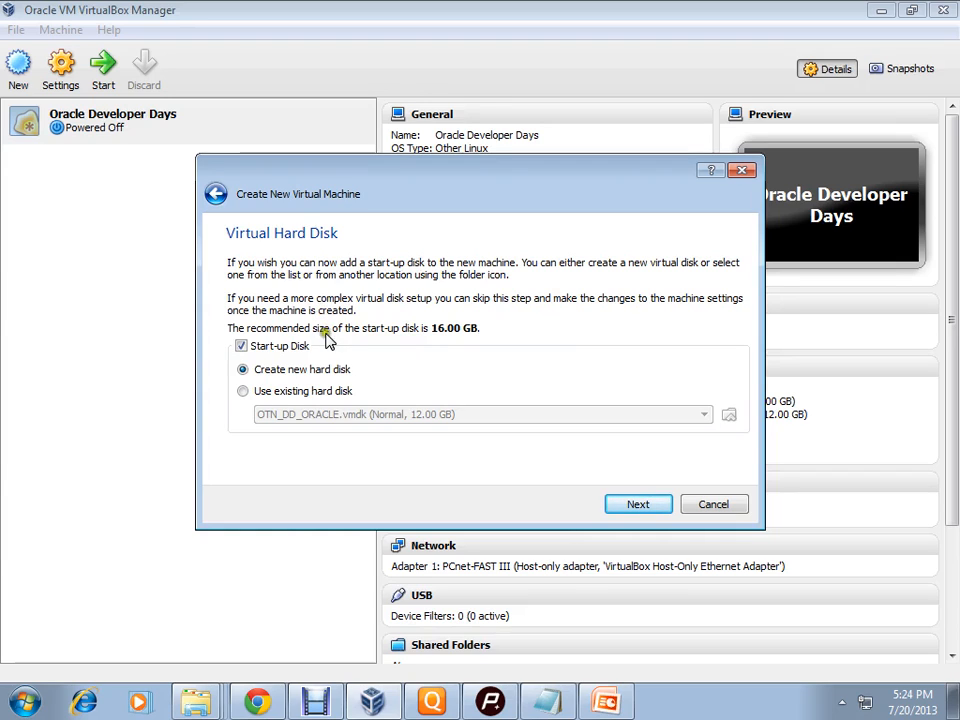
Choose to create a new start-up hard disk with the VMDK (Virtual Machine Disk) file type
left_click(333, 392)
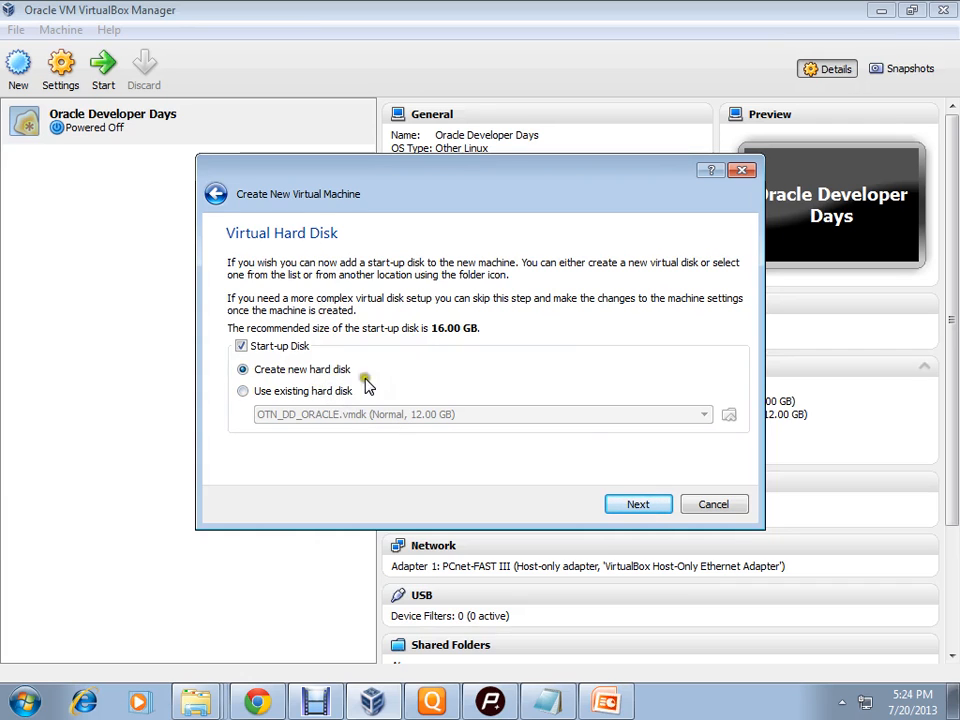
left_click(651, 508)
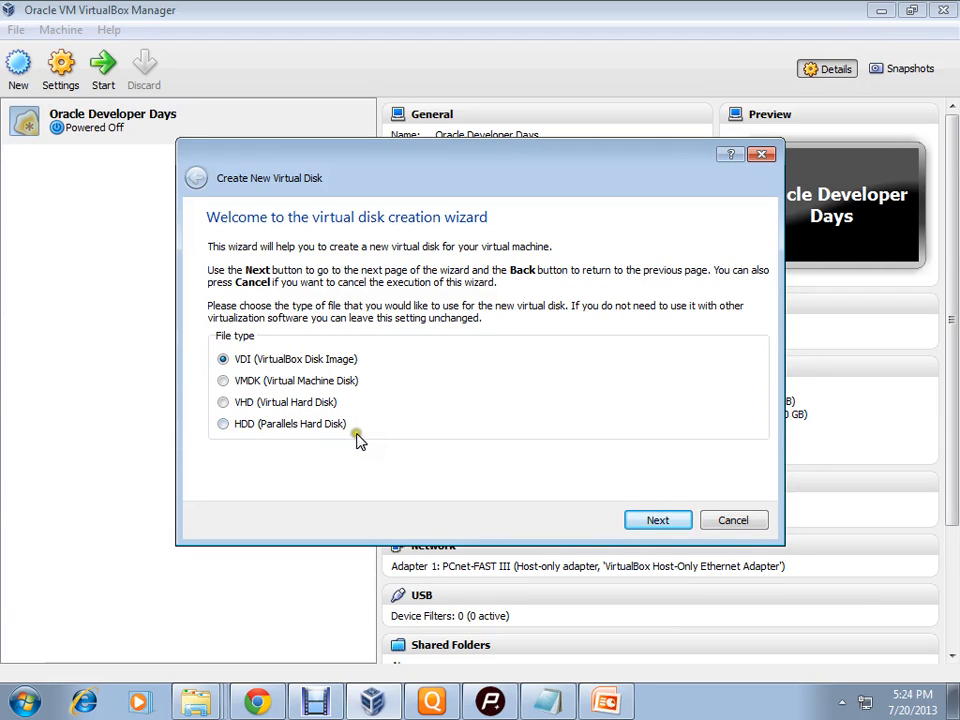
left_click(229, 385)
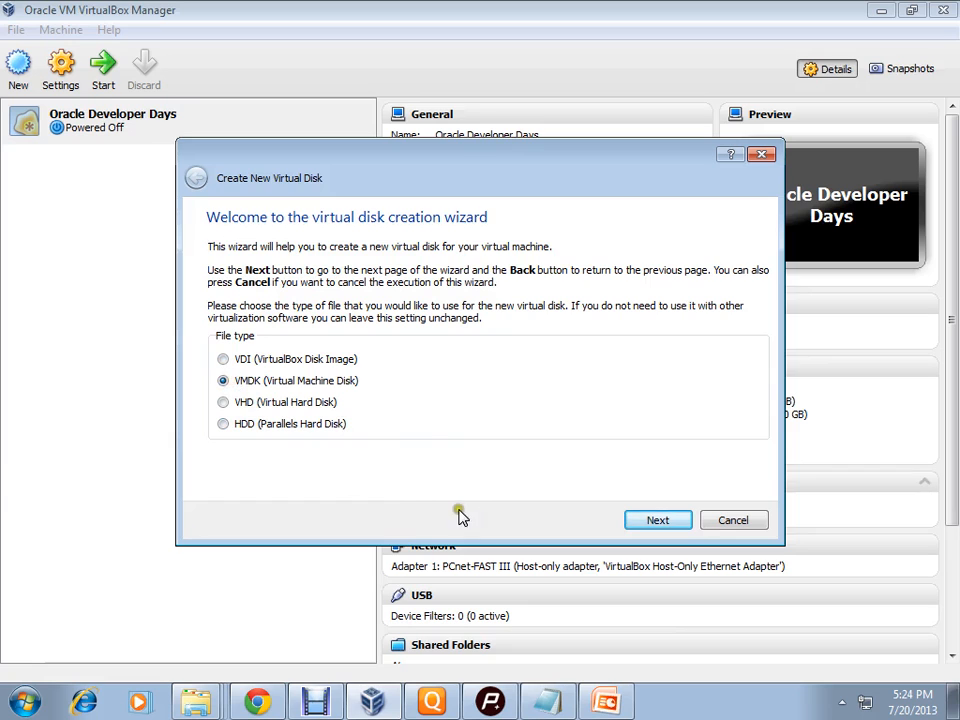
left_click(678, 527)
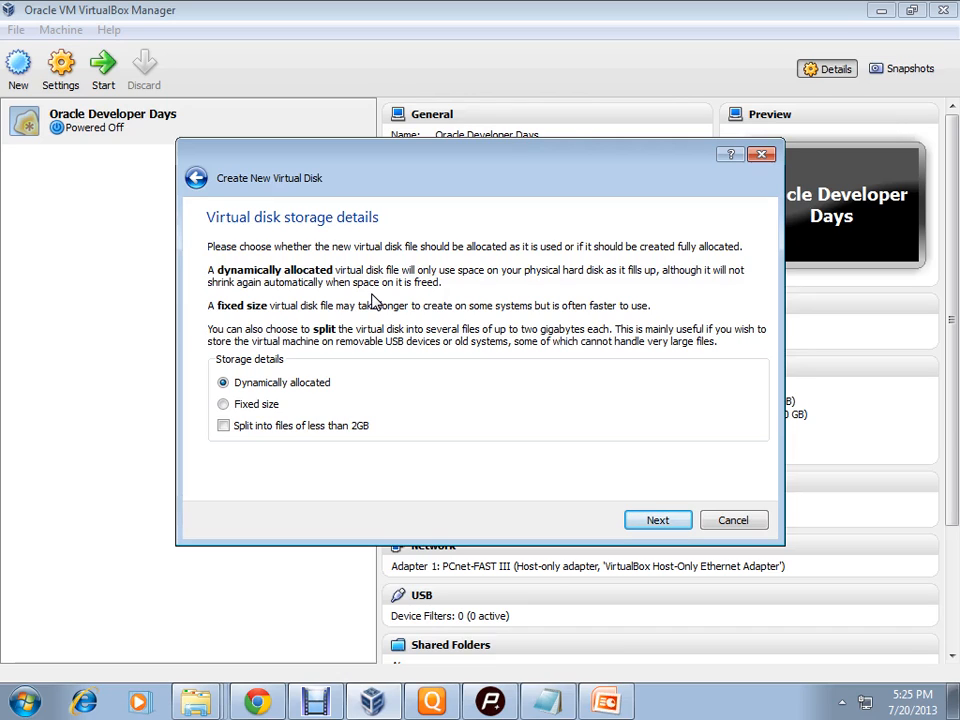
Set the virtual disk storage to fixed size without splitting it into files of less than 2GB
left_click(224, 404)
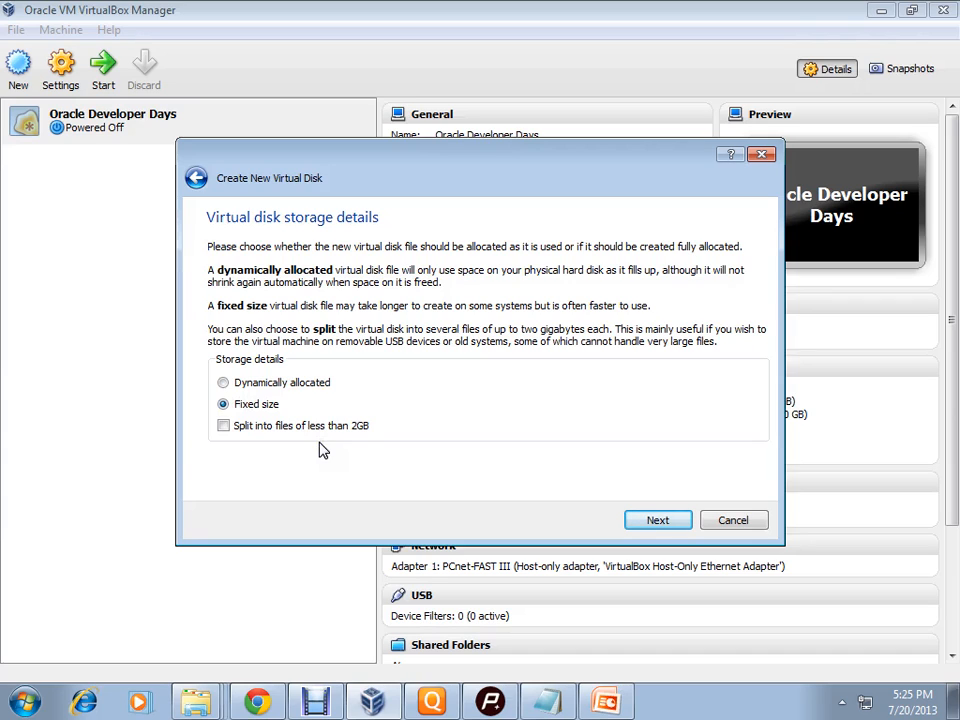
left_click(224, 426)
left_click(224, 426)
left_click(678, 527)
left_click(680, 530)
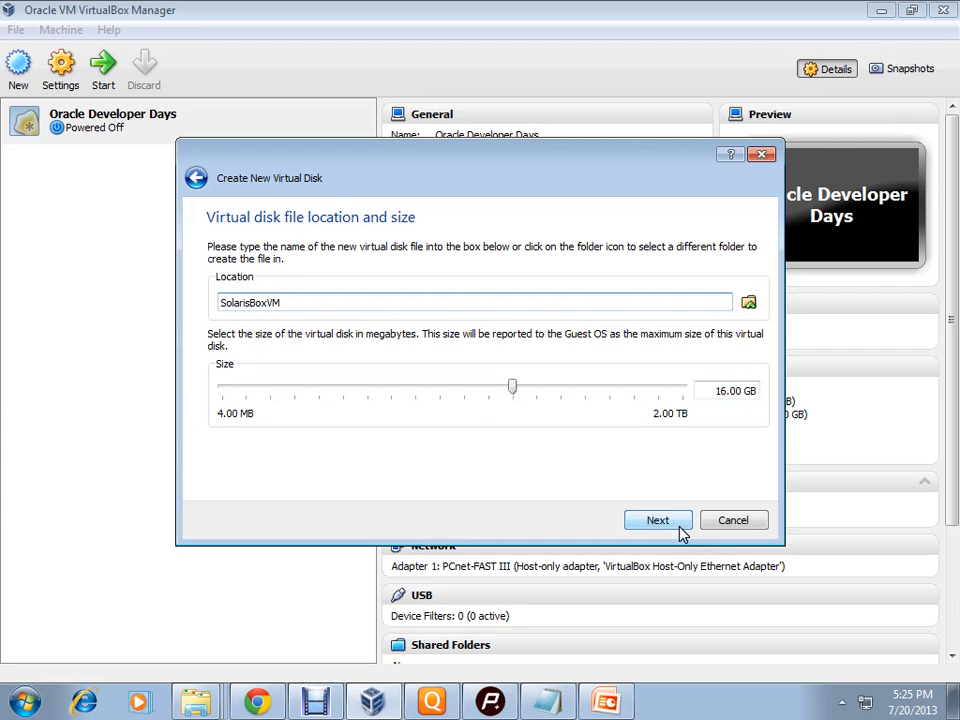
Set the virtual disk file location to SolarisBoxVM.vmdk in the SolarisBOX folder on drive D
left_click(750, 303)
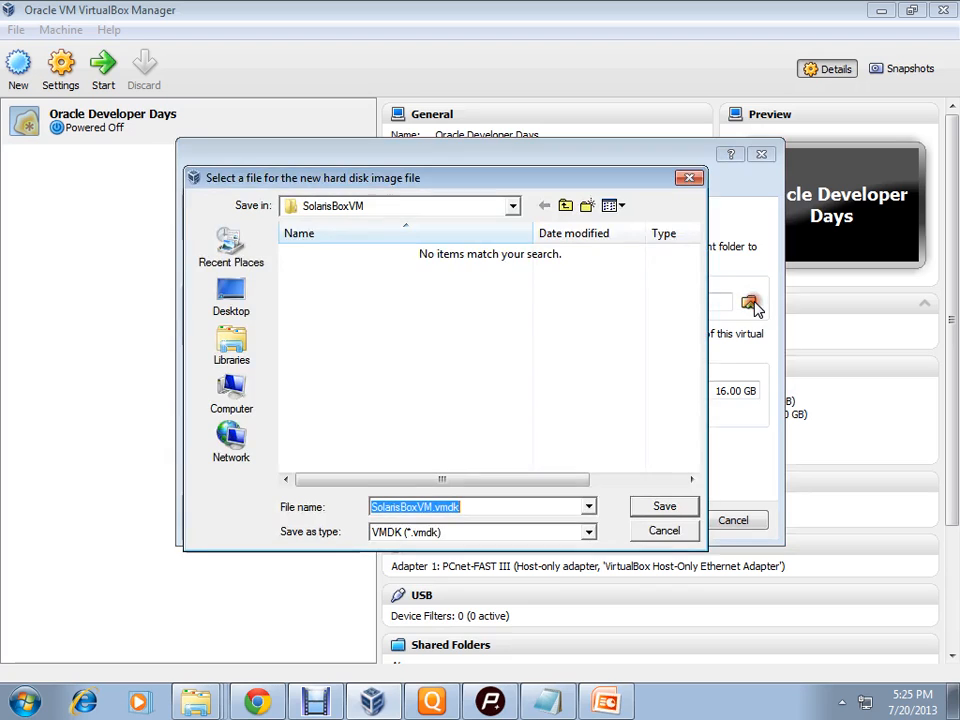
left_click(566, 206)
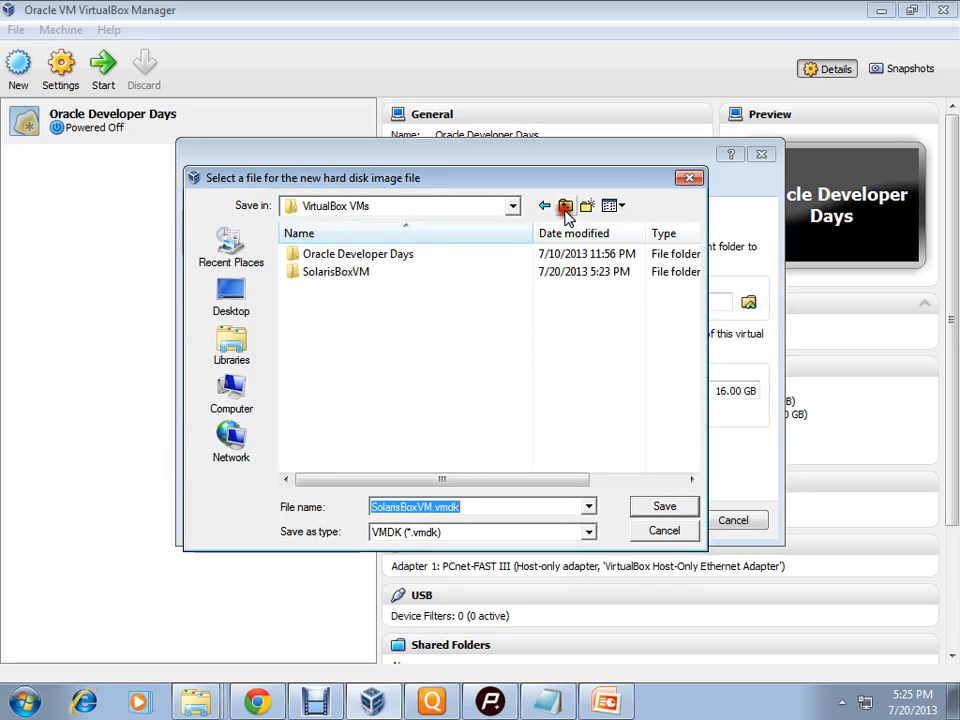
left_click(240, 405)
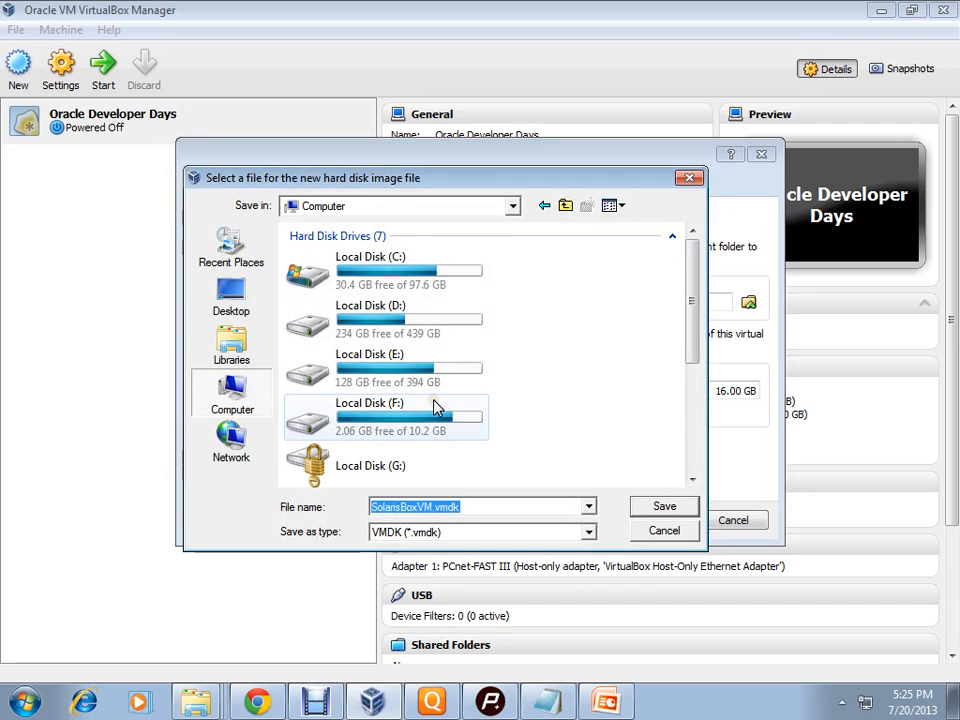
double_click(429, 338)
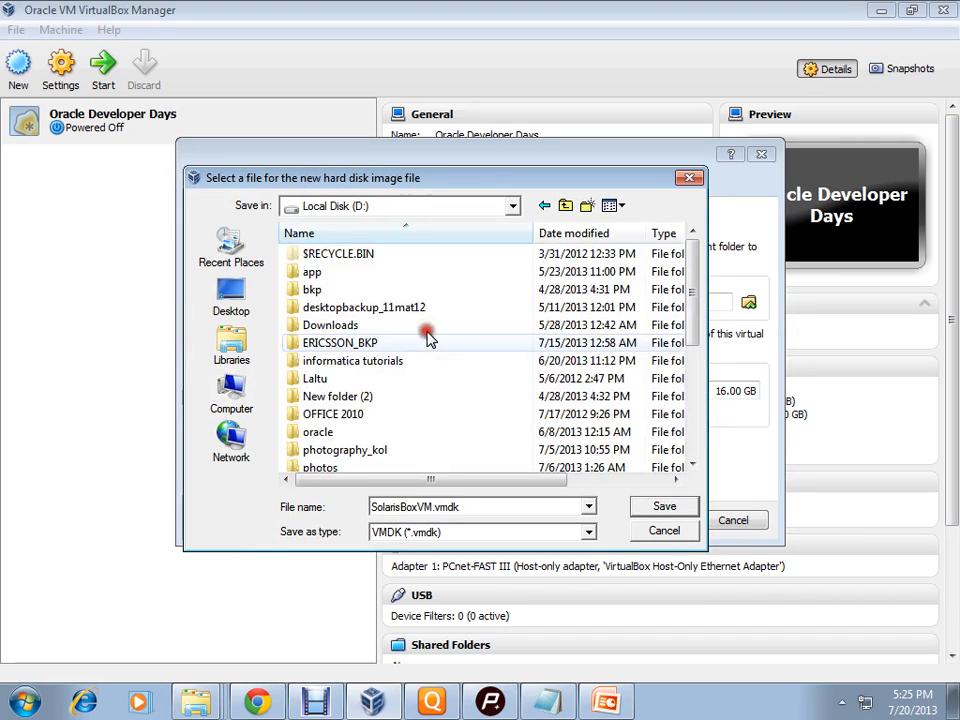
scroll(455, 410, "down", 1)
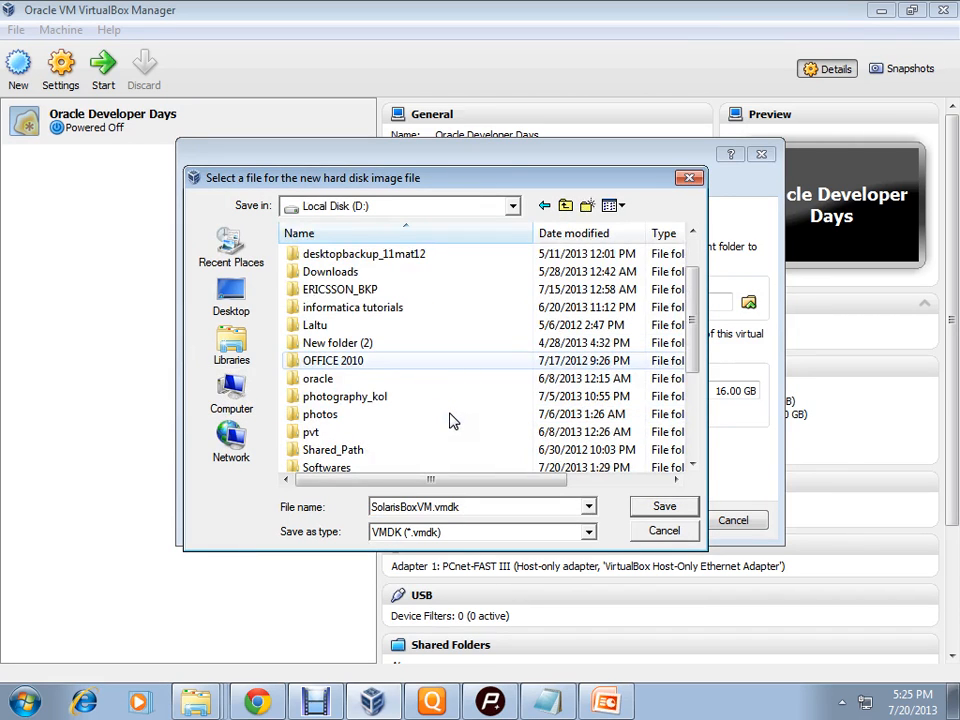
scroll(450, 421, "down", 1)
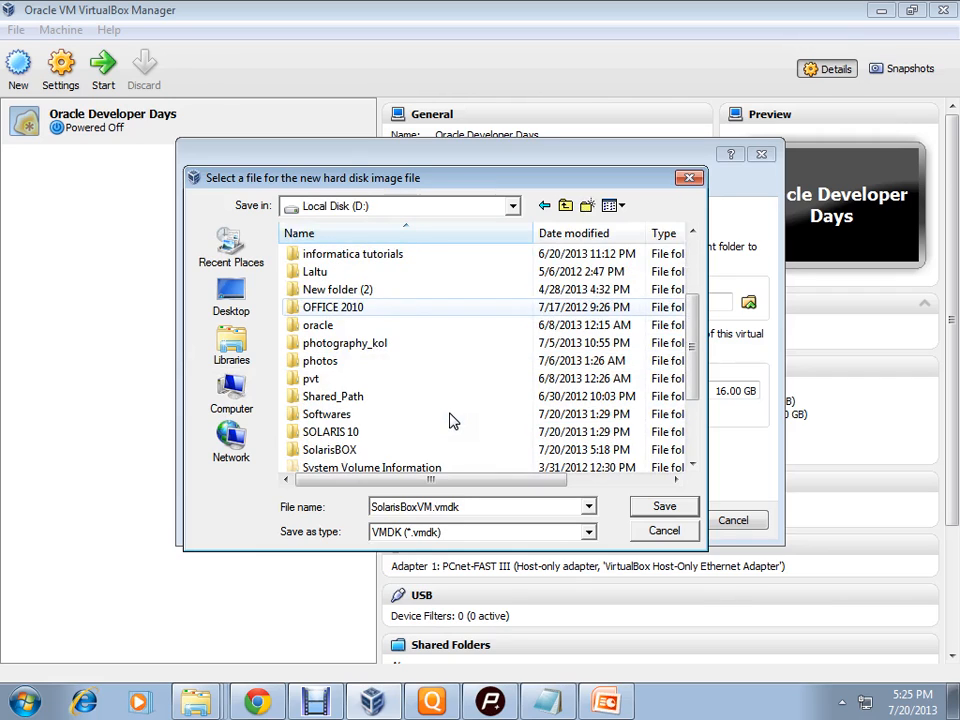
double_click(354, 450)
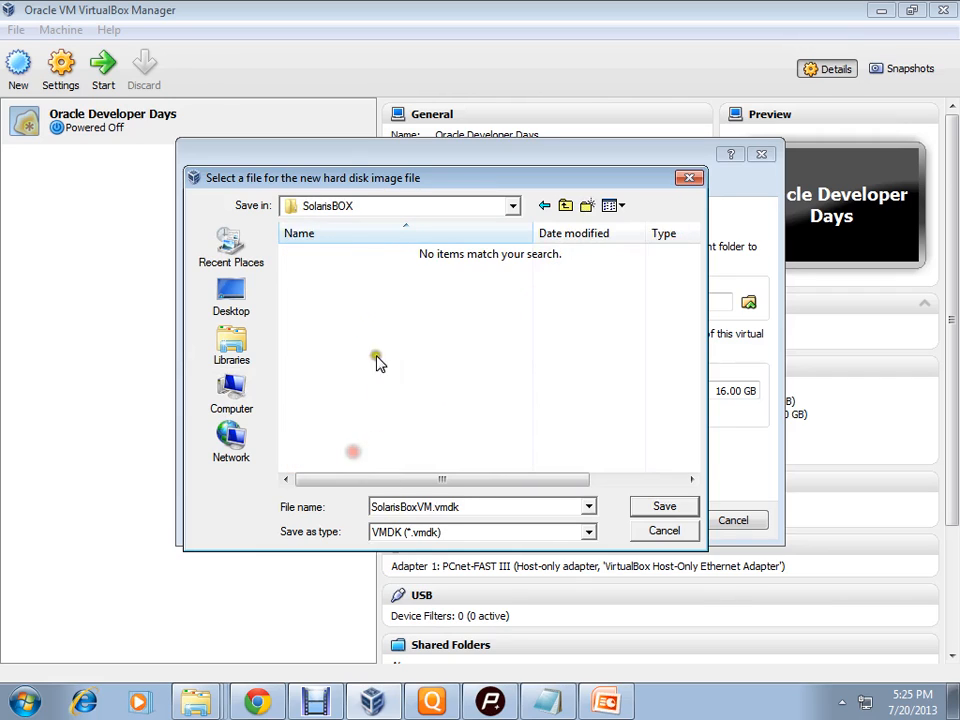
double_click(484, 506)
left_click(662, 508)
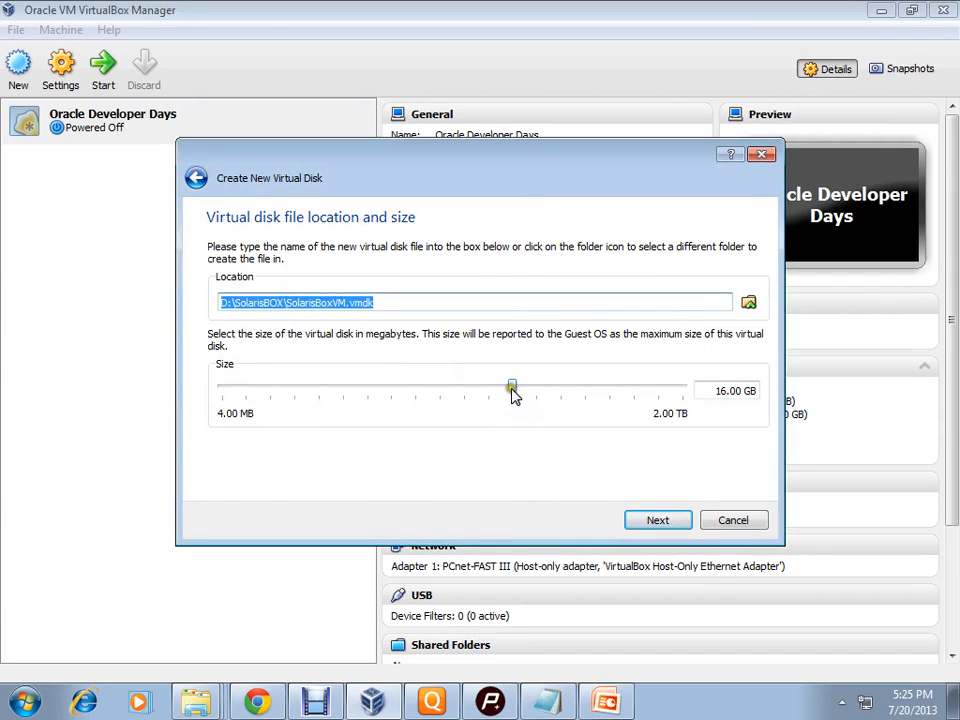
Set the virtual disk size to about 32 GB and create the disk
left_click(512, 389)
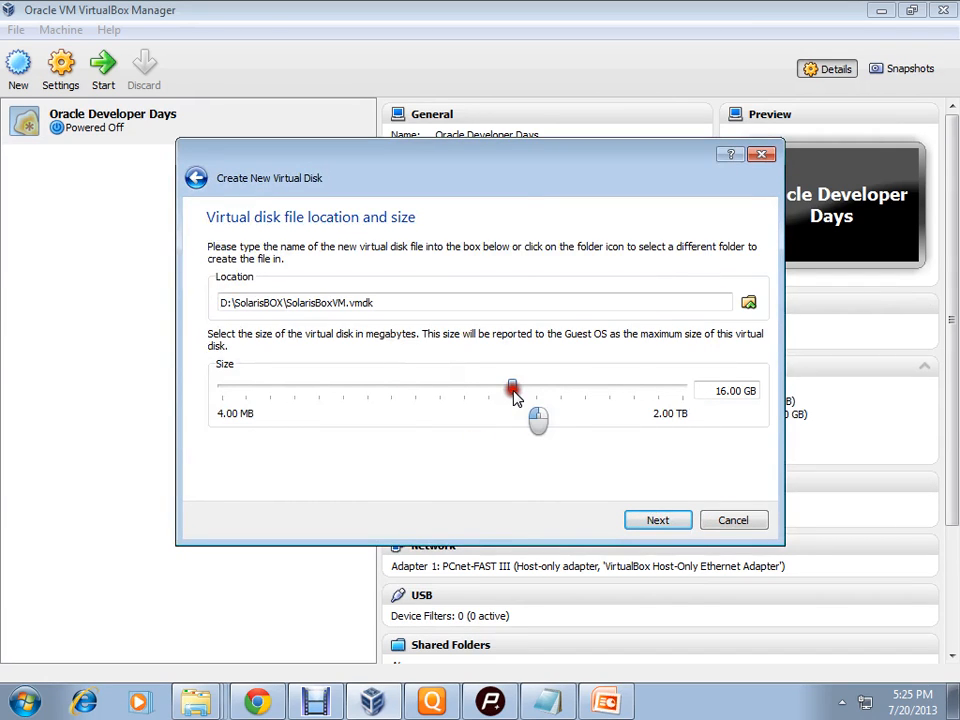
left_click_drag(512, 390, 538, 394)
left_click(657, 520)
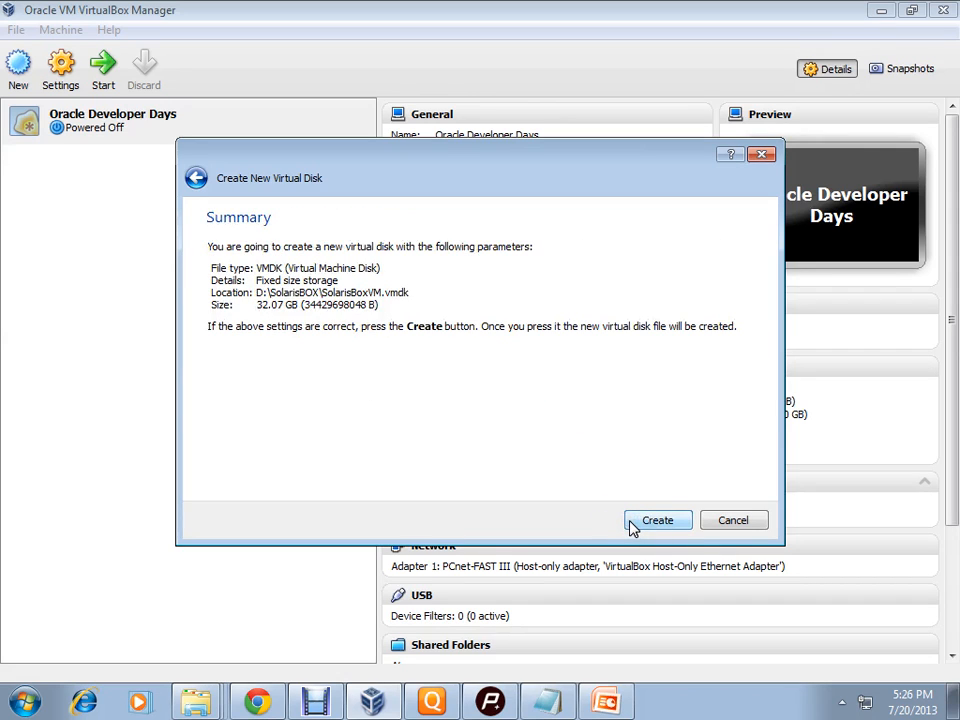
left_click(655, 521)
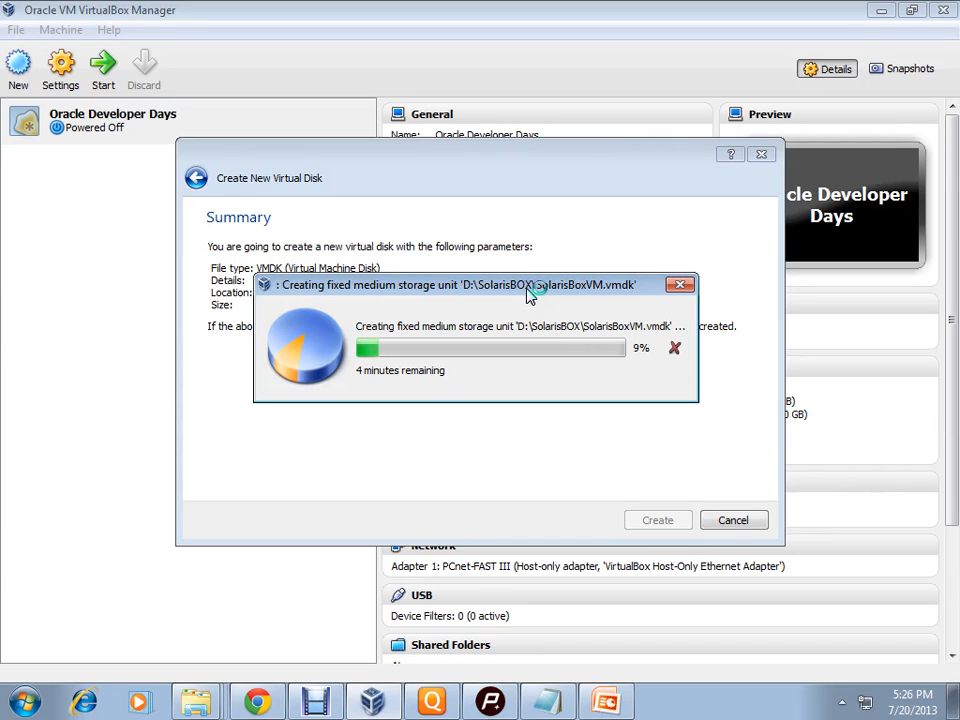
left_click(336, 706)
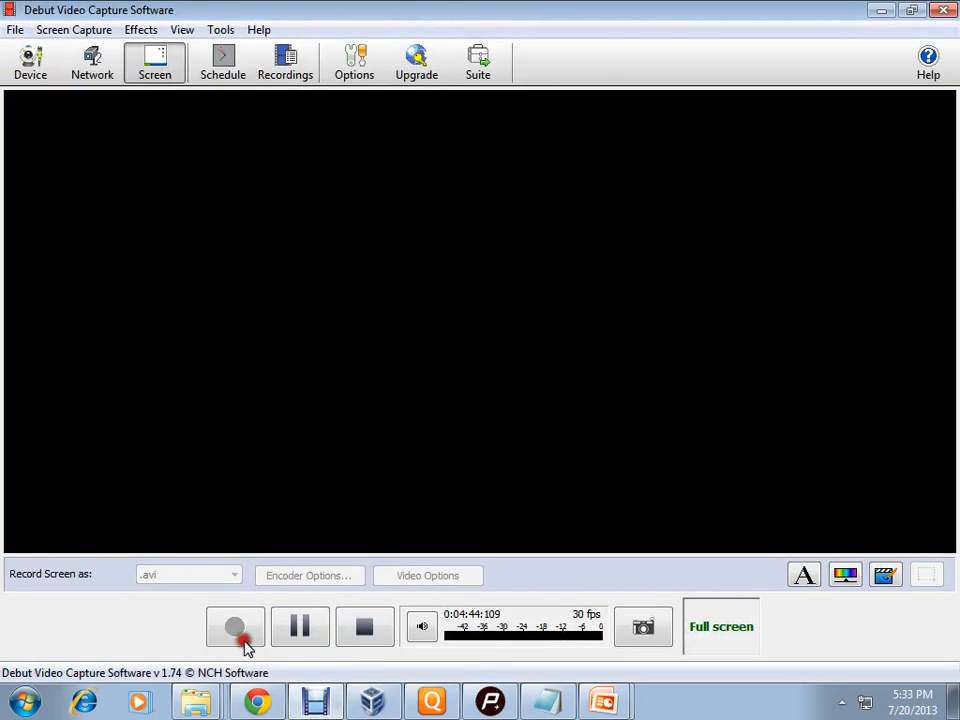
left_click(270, 706)
left_click(270, 706)
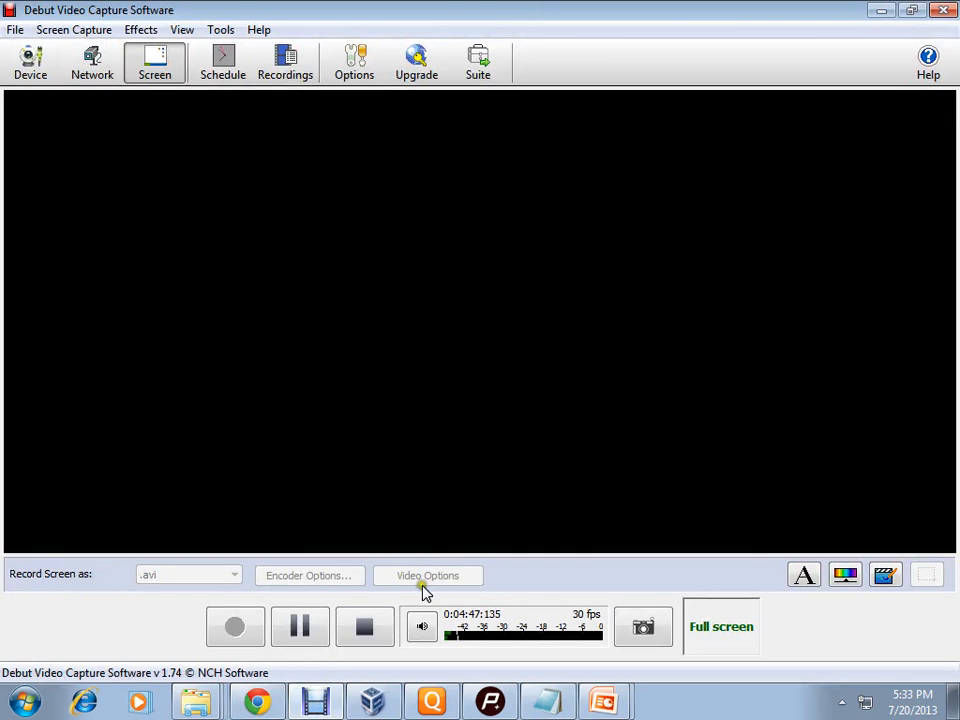
Return to VirtualBox Manager and create the virtual machine from its summary
left_click(373, 702)
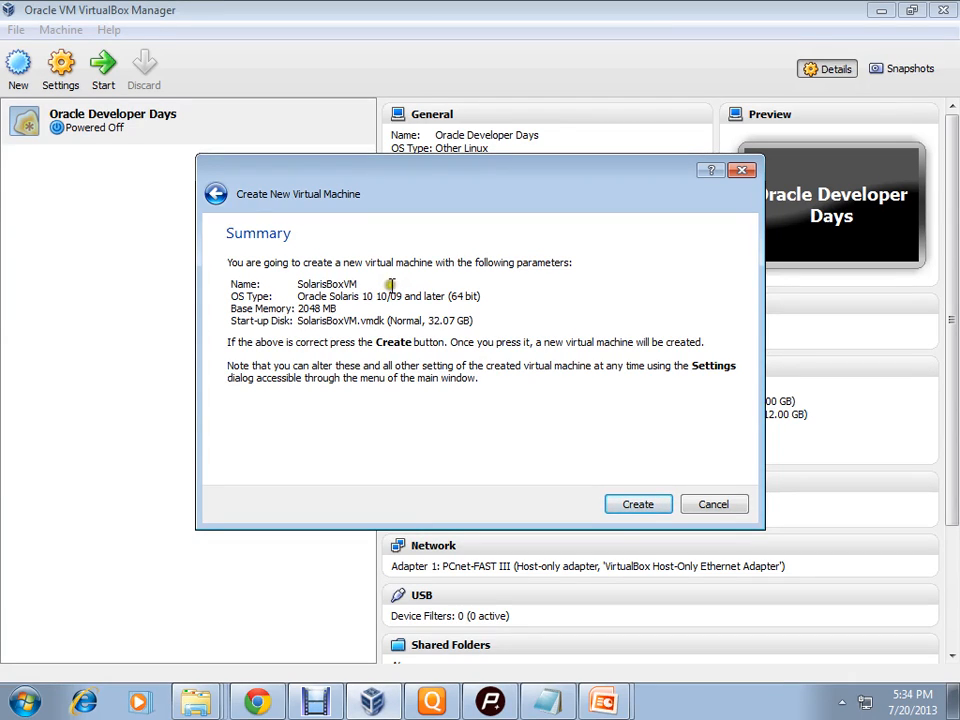
left_click(651, 506)
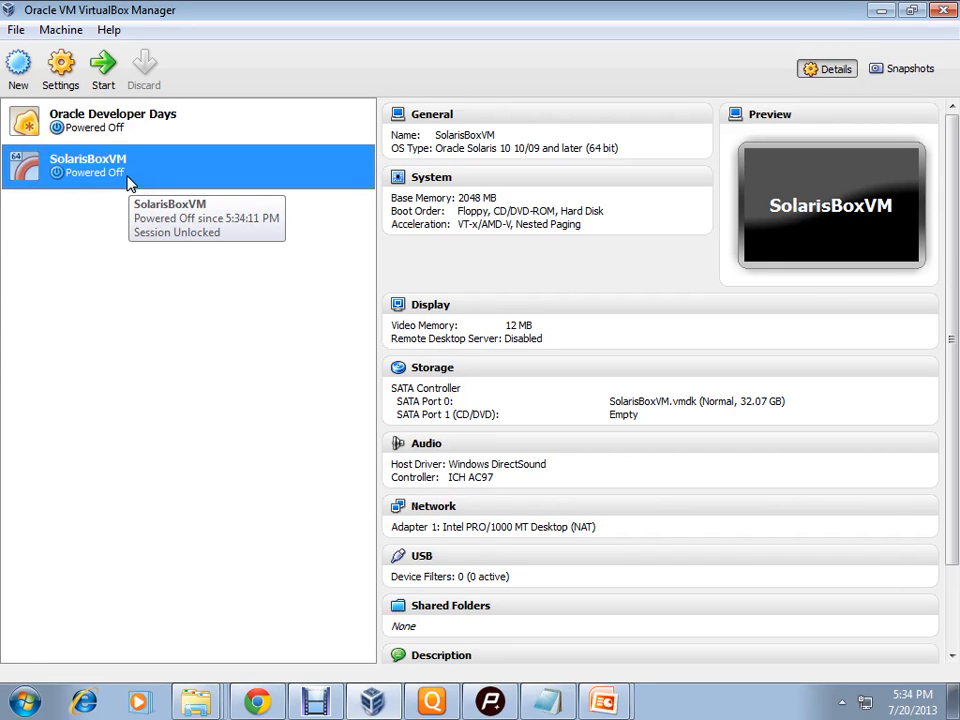
Open the SolarisBoxVM settings and review its name, operating system, base memory and processor configuration
right_click(128, 182)
left_click(218, 192)
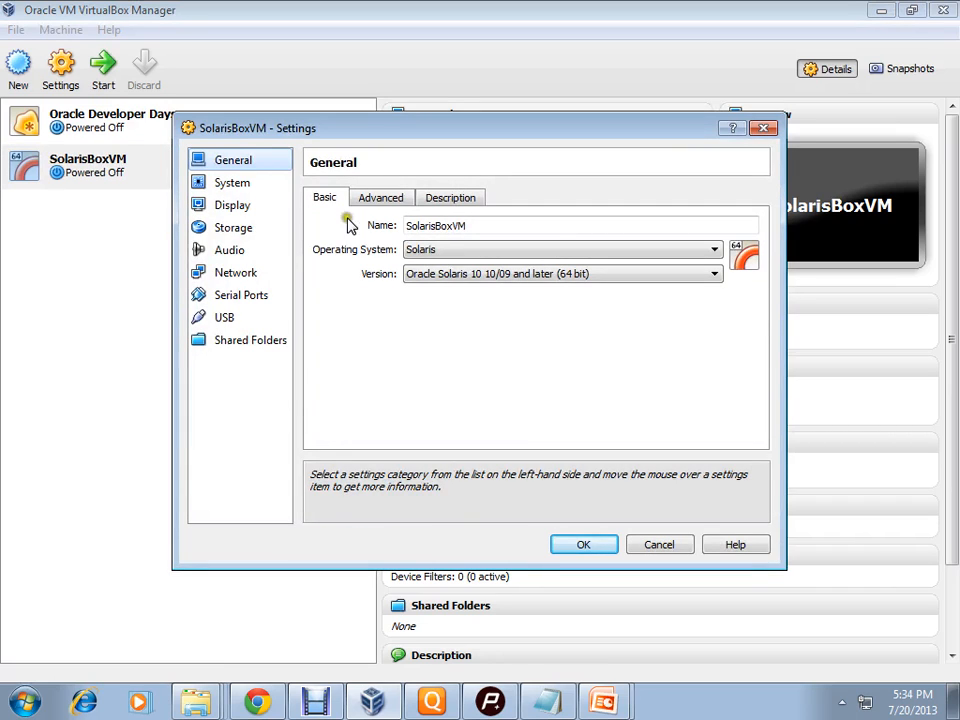
double_click(429, 225)
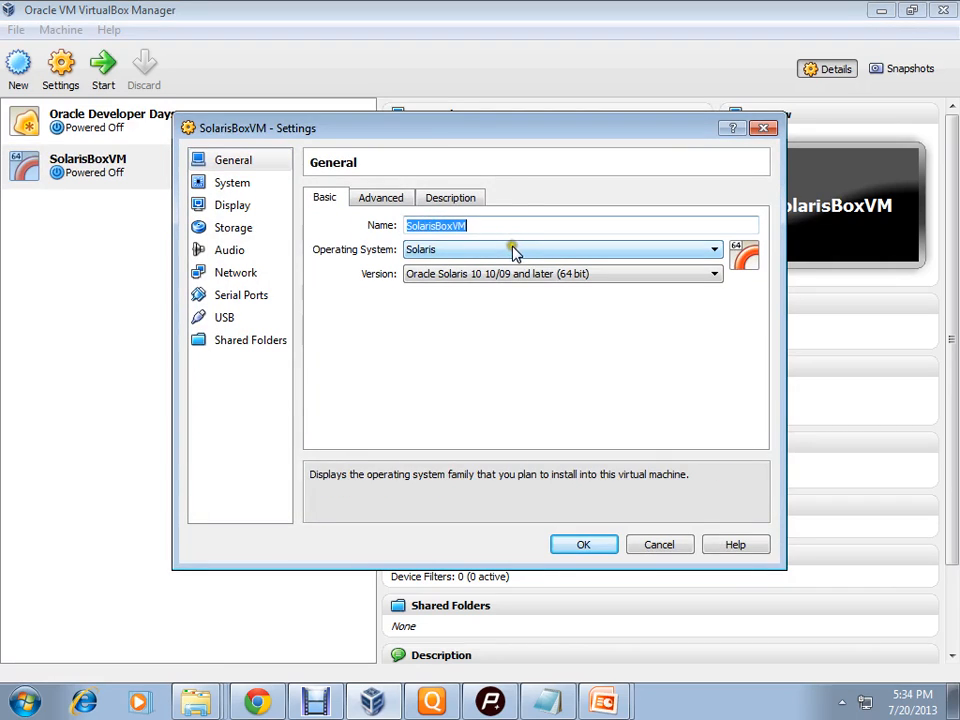
left_click(236, 184)
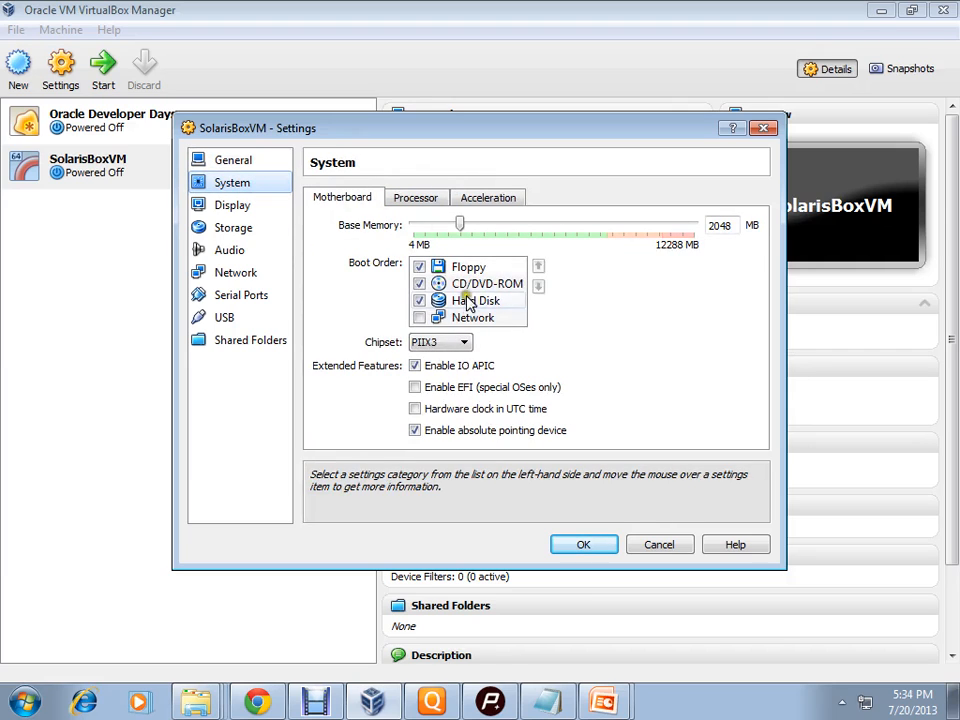
double_click(720, 226)
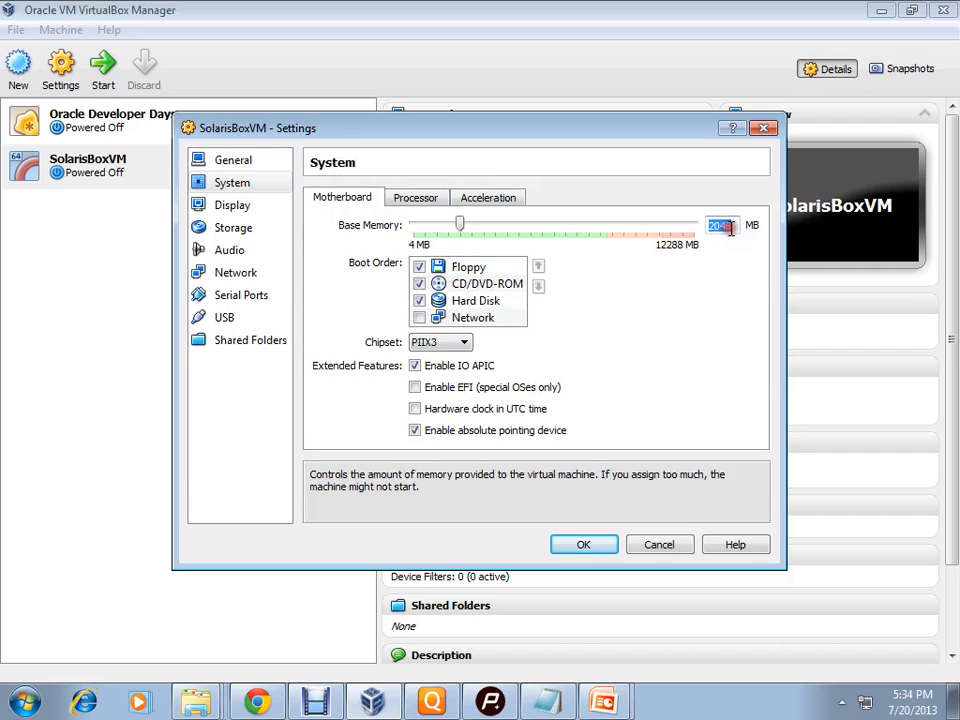
left_click(424, 200)
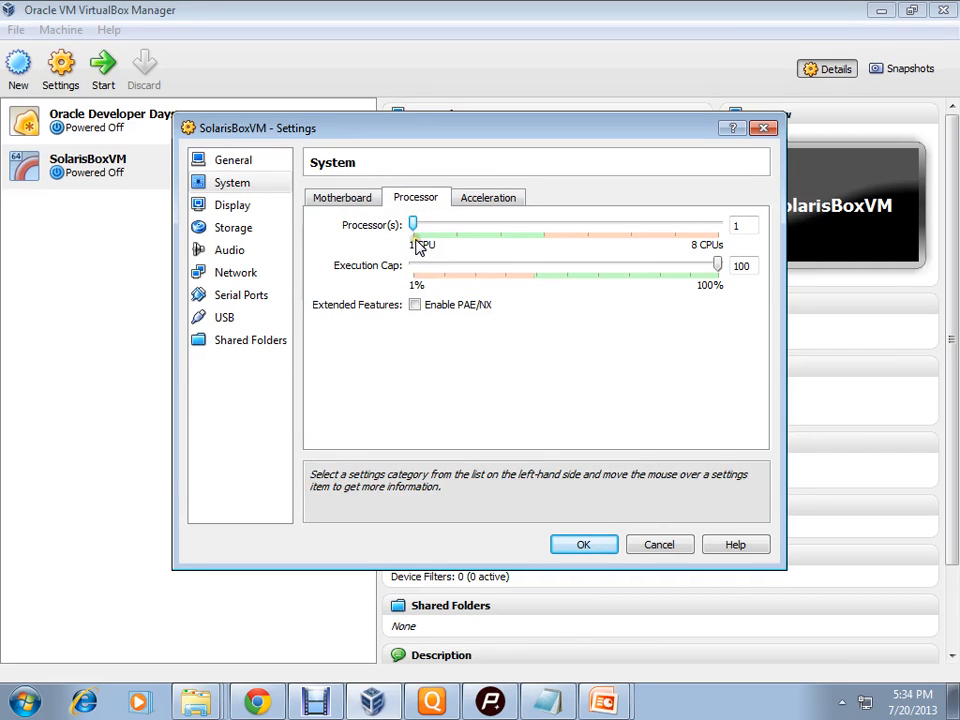
Attach solaris10.iso from the Softwares folder on drive D to the virtual machine's empty CD/DVD drive
left_click(247, 229)
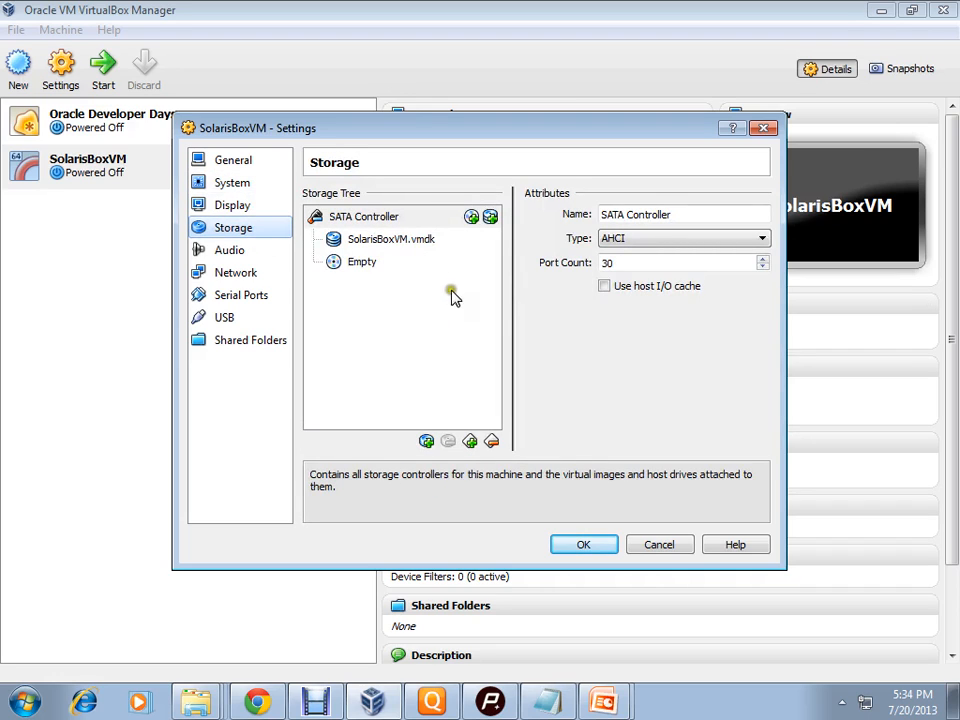
left_click(428, 242)
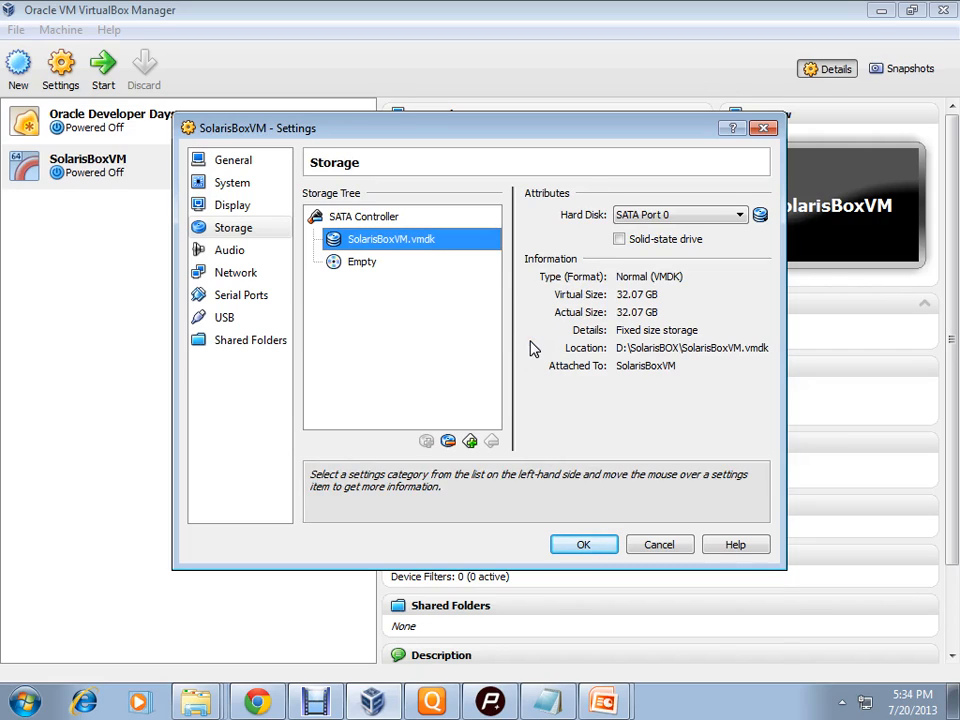
left_click(395, 268)
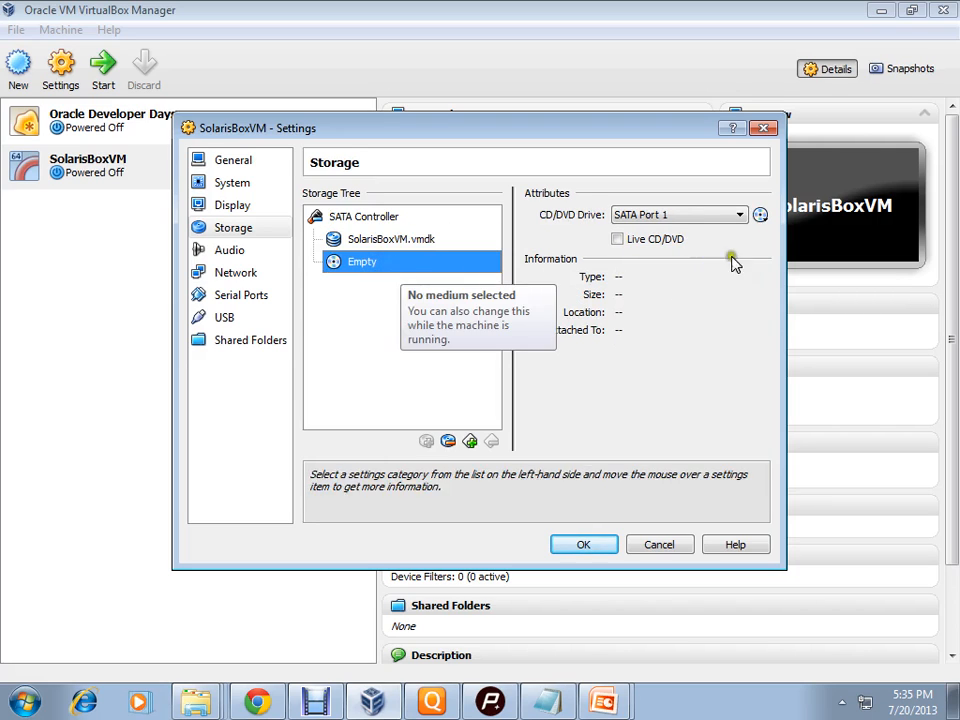
left_click(761, 215)
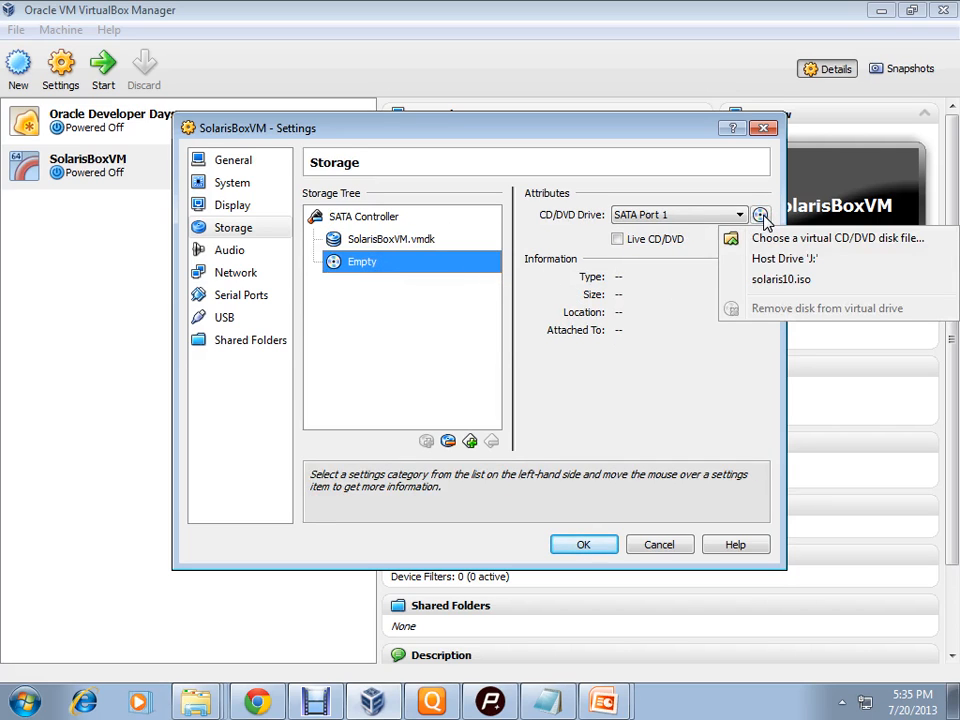
left_click(763, 238)
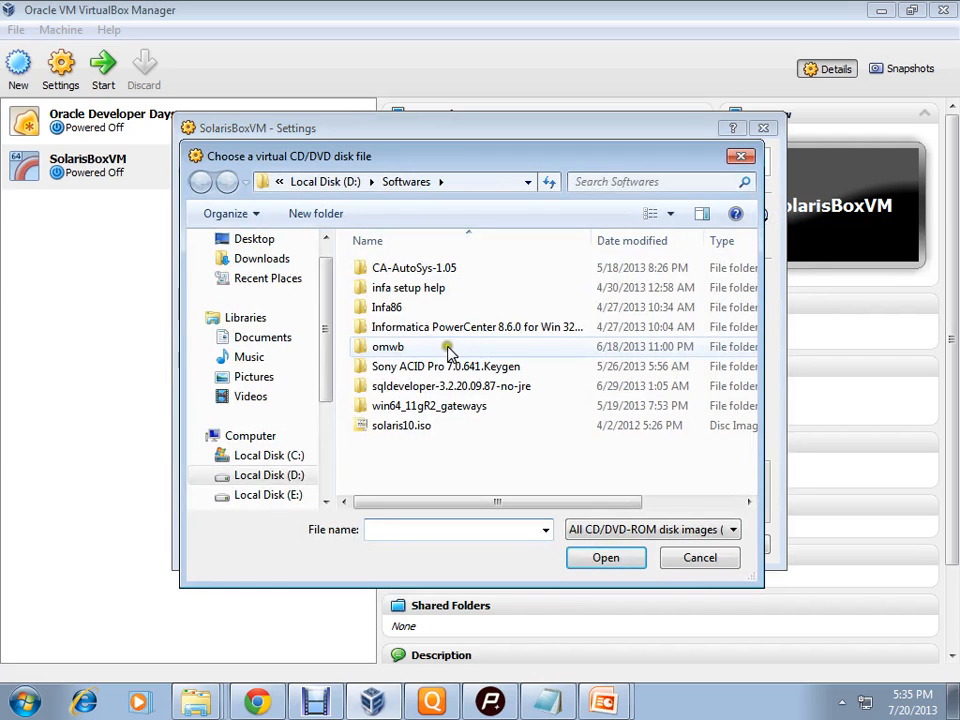
scroll(326, 252, "up", 1)
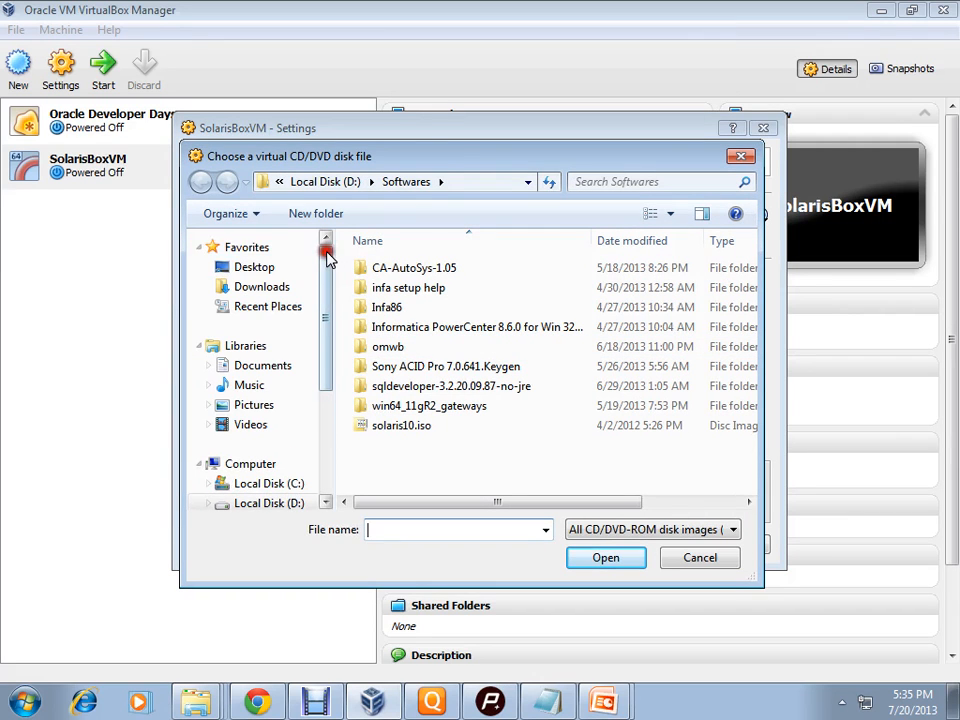
left_click_drag(328, 349, 300, 401)
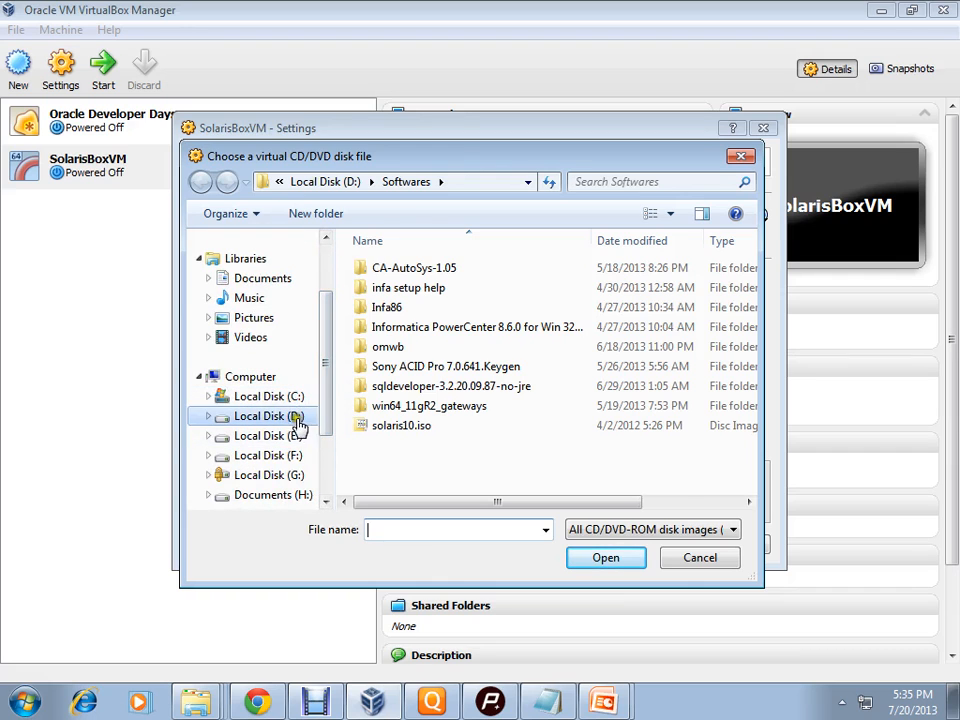
left_click(296, 416)
double_click(437, 484)
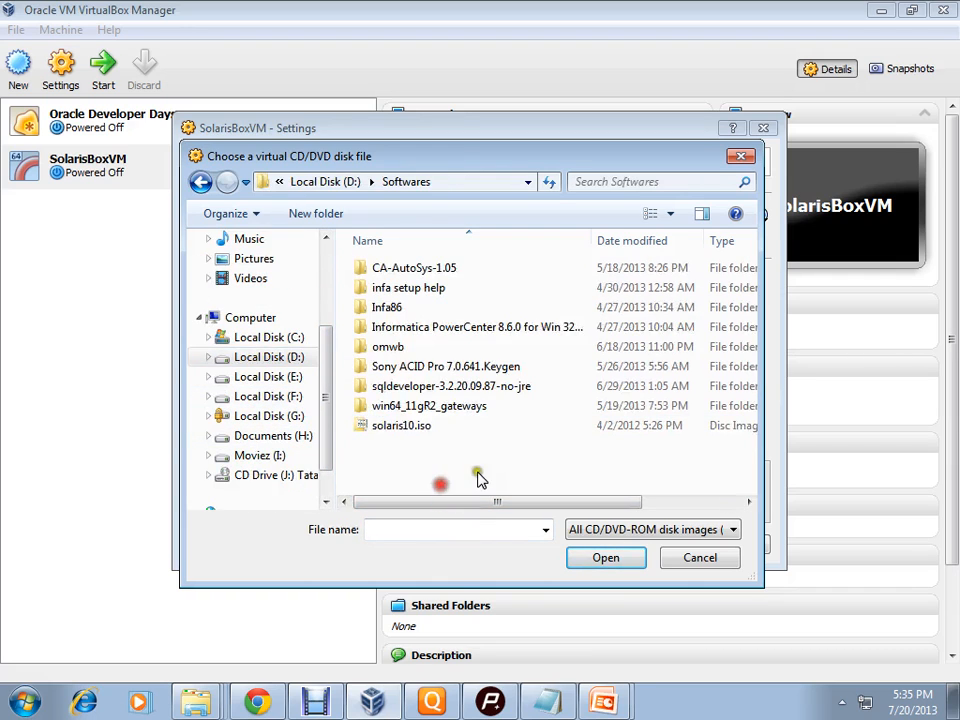
left_click(423, 429)
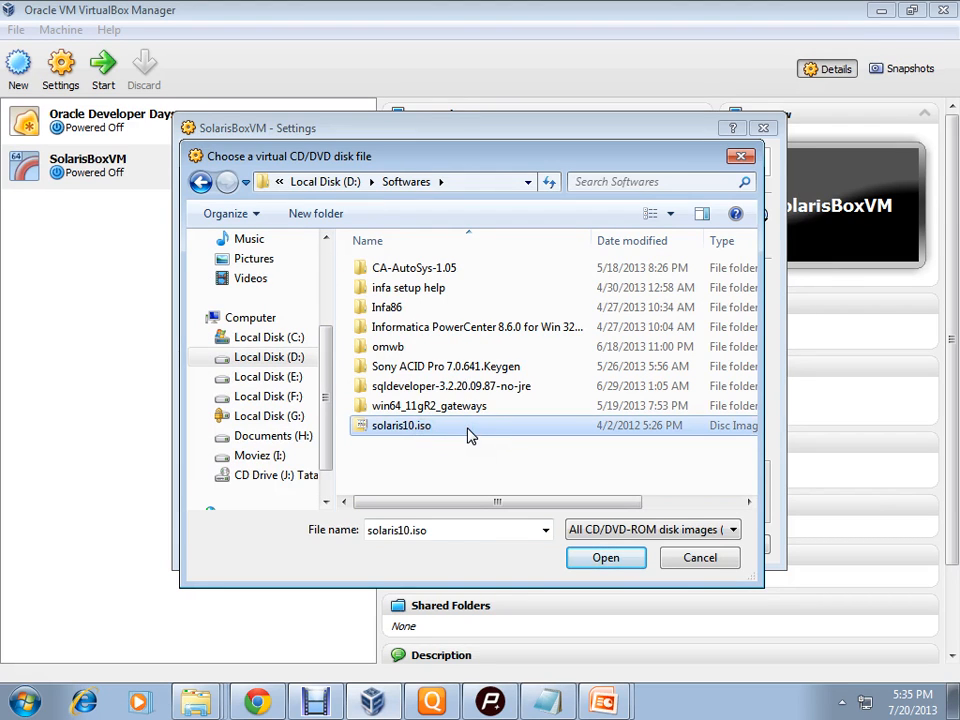
double_click(467, 429)
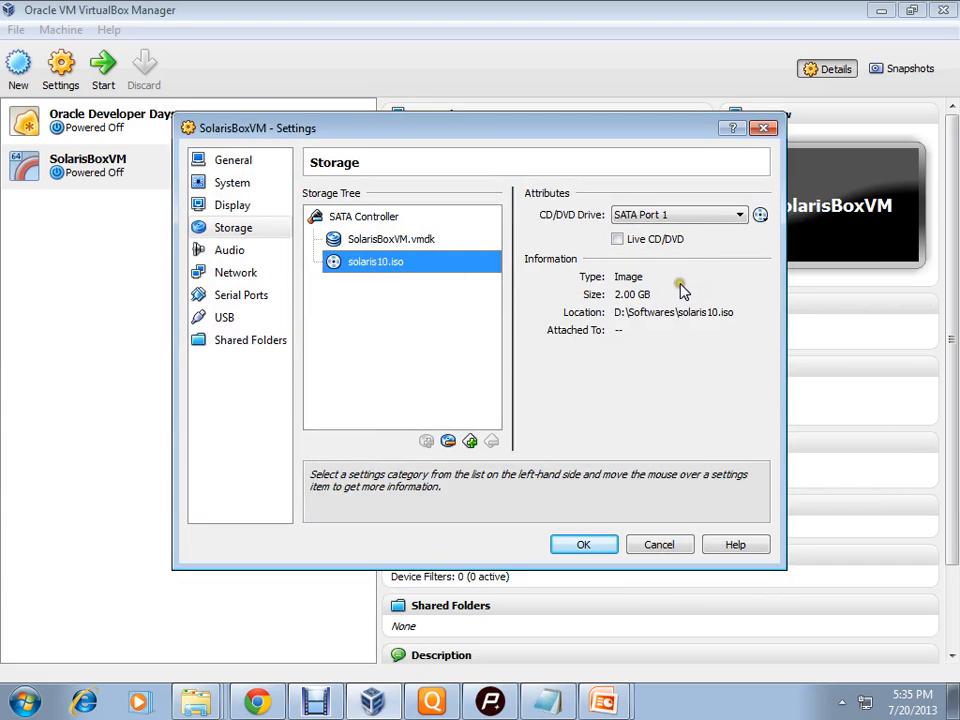
Attach network Adapter 1 to the Host-only Adapter
left_click(240, 276)
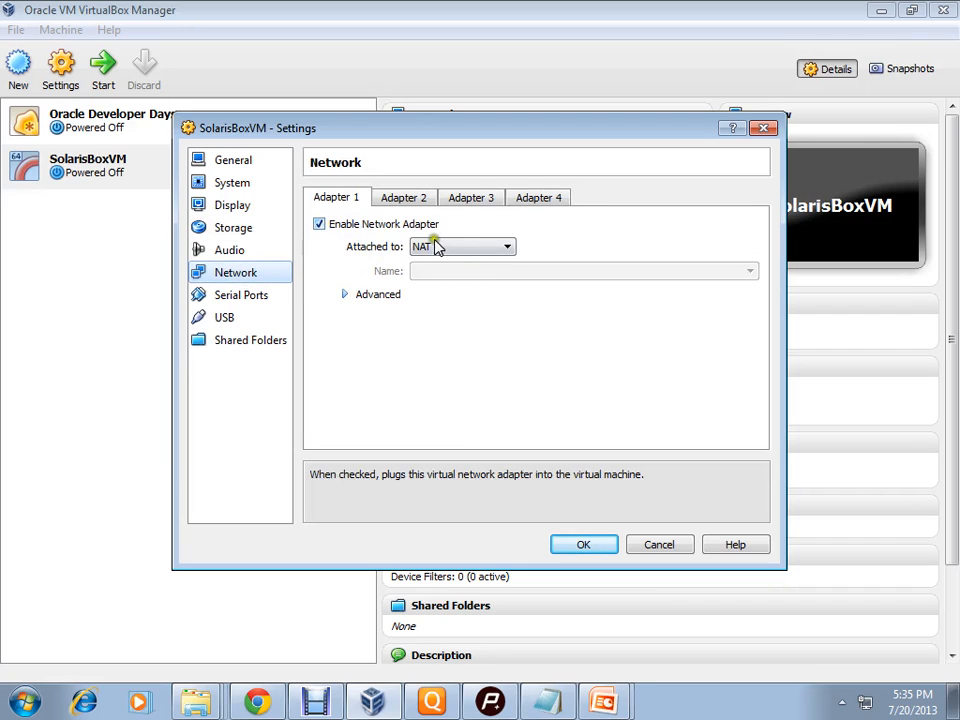
left_click(484, 252)
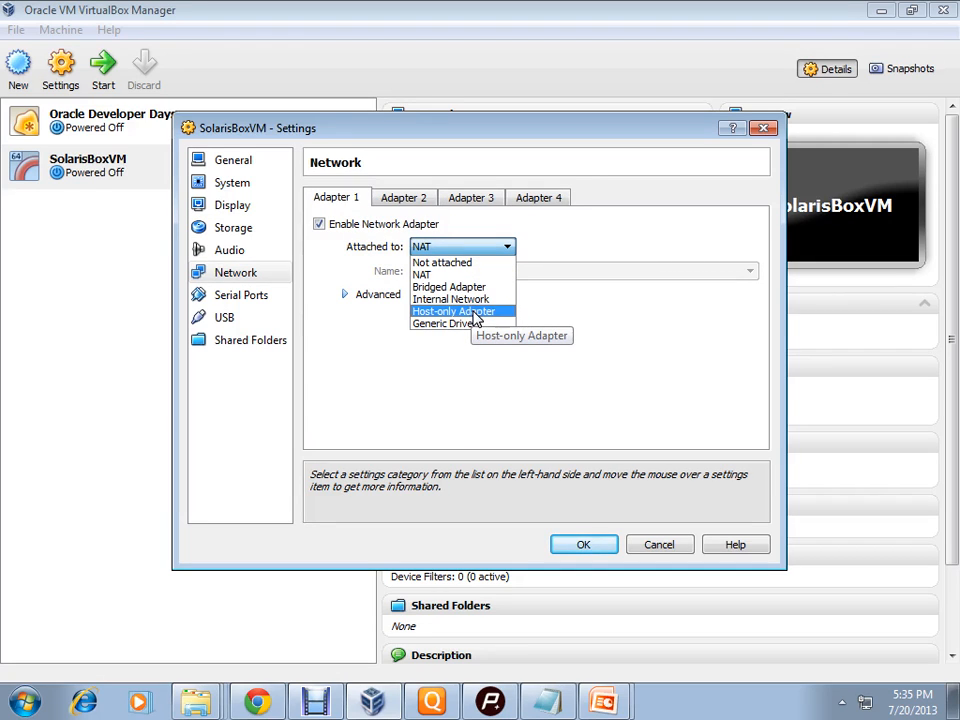
left_click(476, 318)
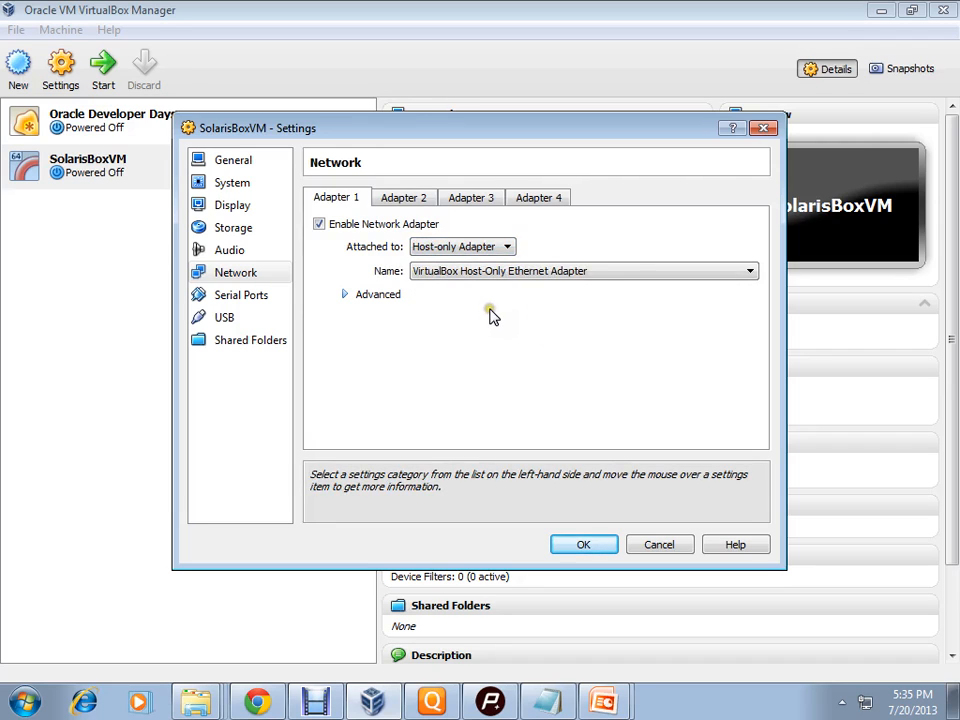
Check the serial port and USB settings, then save the virtual machine's configuration
left_click(256, 299)
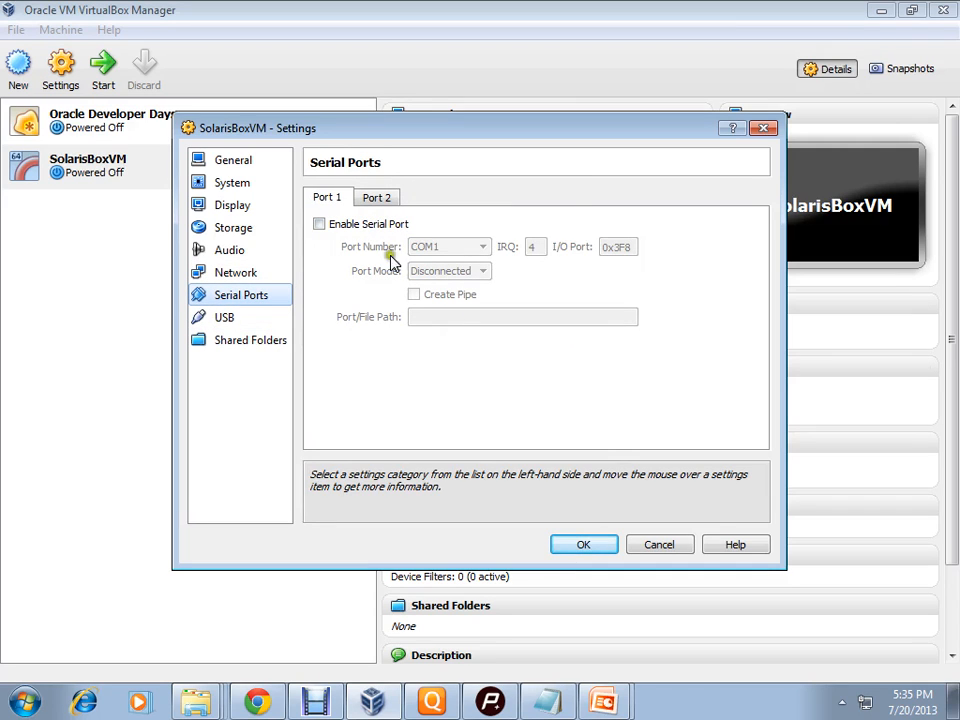
left_click(242, 317)
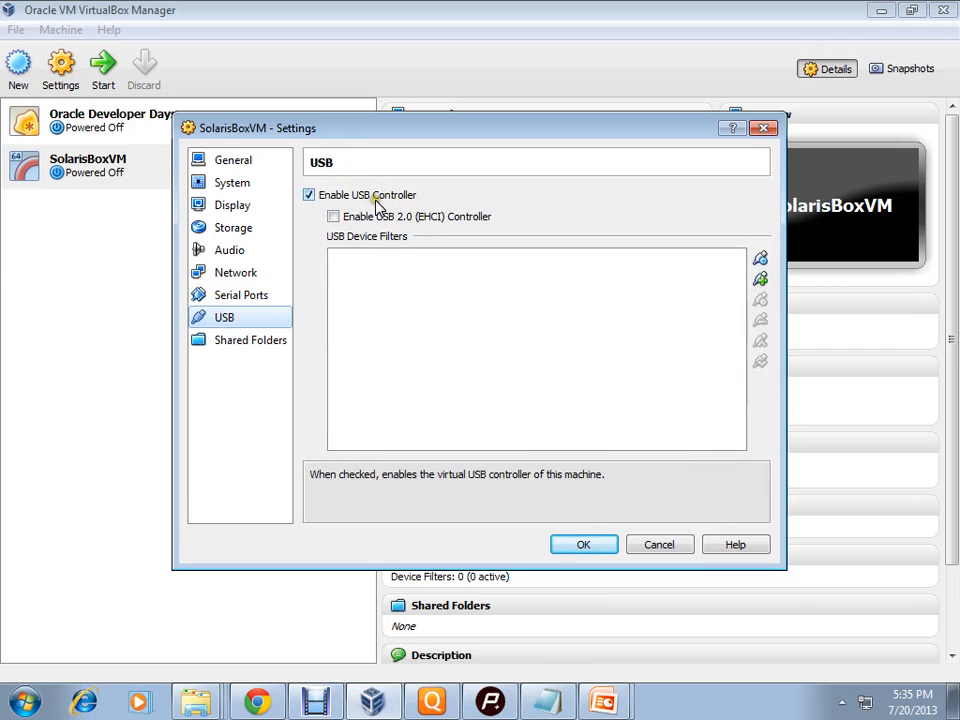
left_click(585, 545)
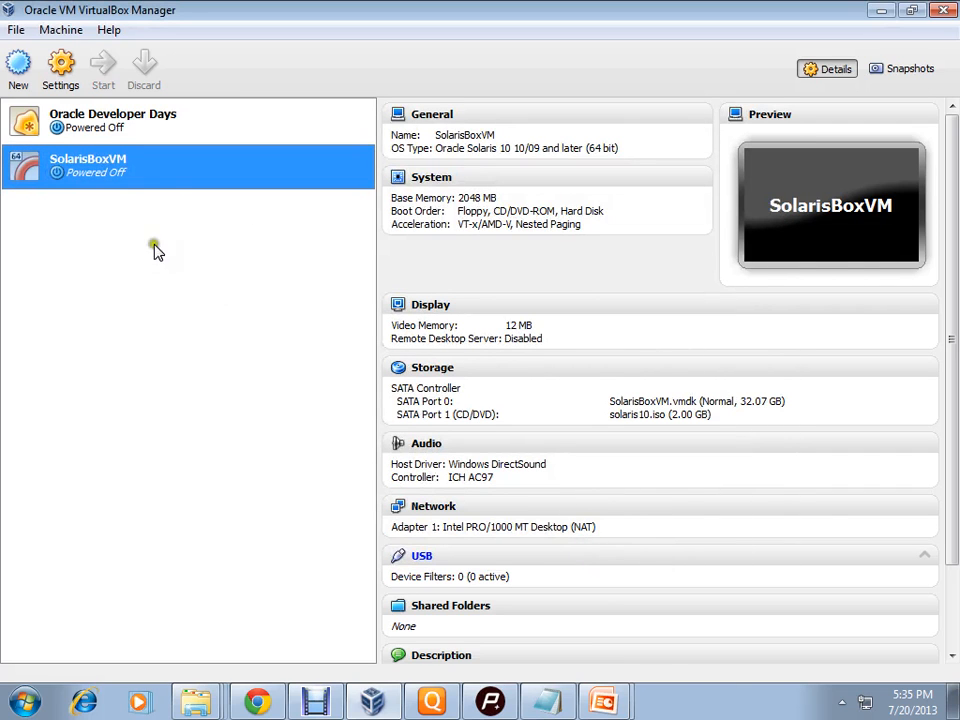
Start SolarisBoxVM, dismiss the keyboard capture notice and maximize the virtual machine window
right_click(177, 178)
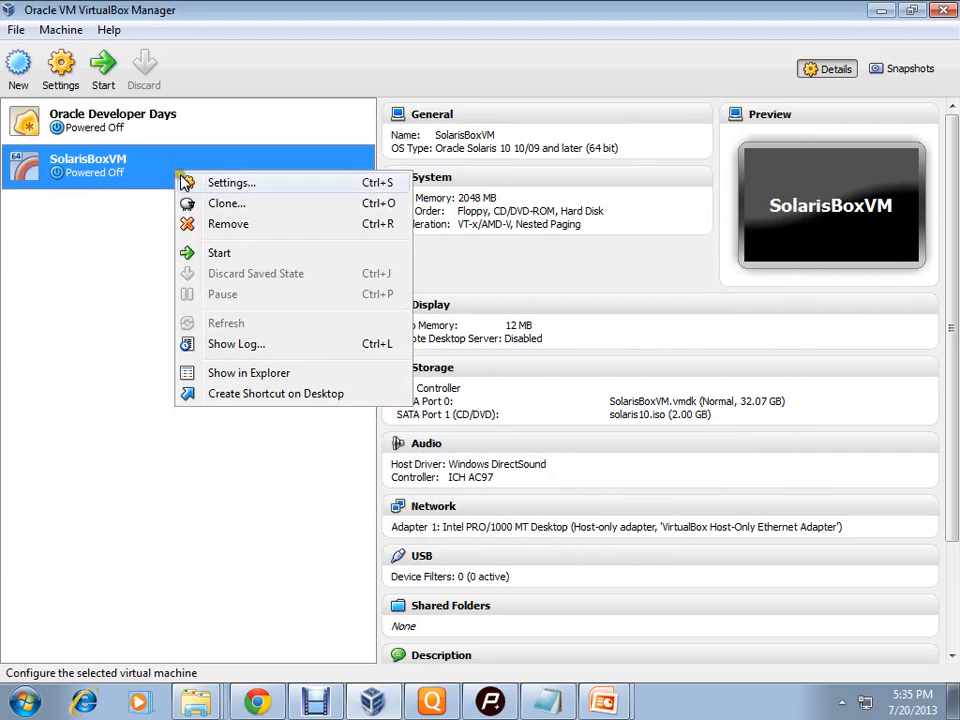
left_click(226, 254)
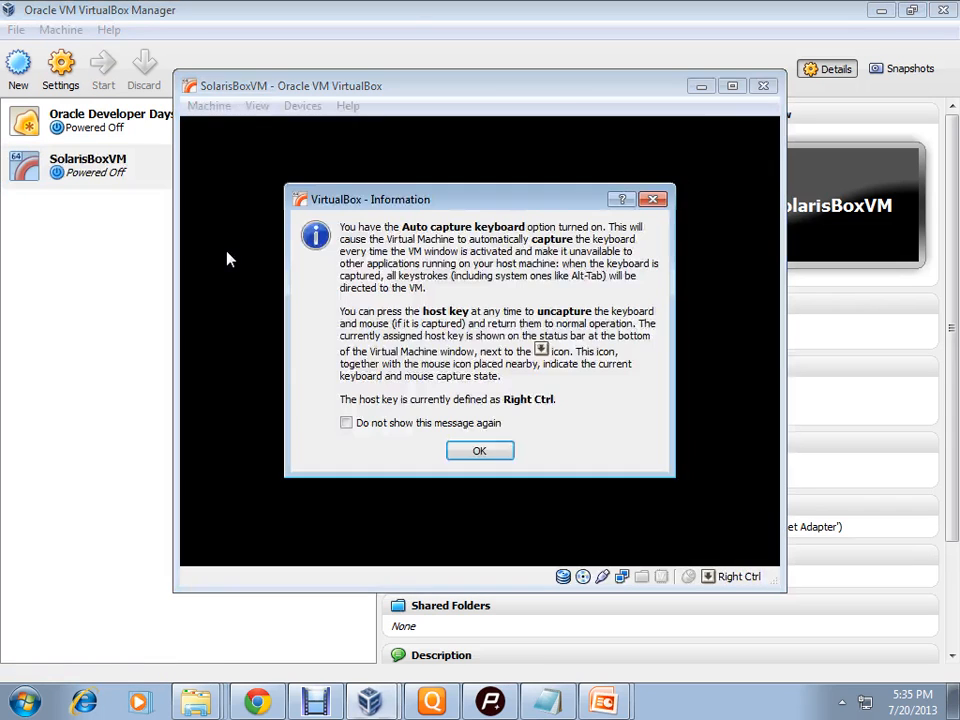
left_click(500, 452)
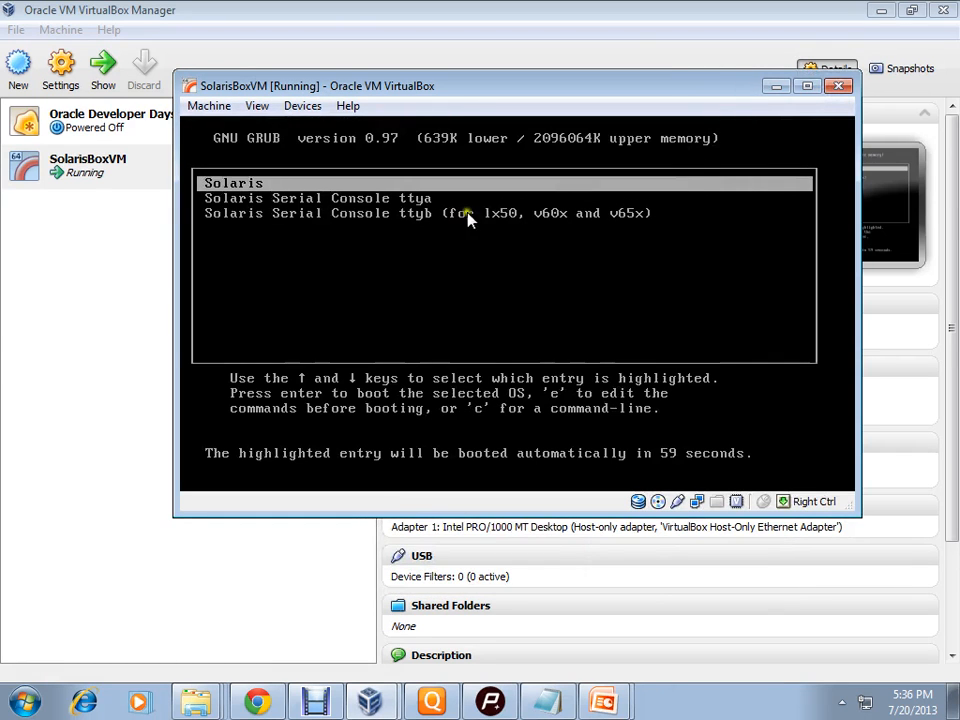
left_click(807, 86)
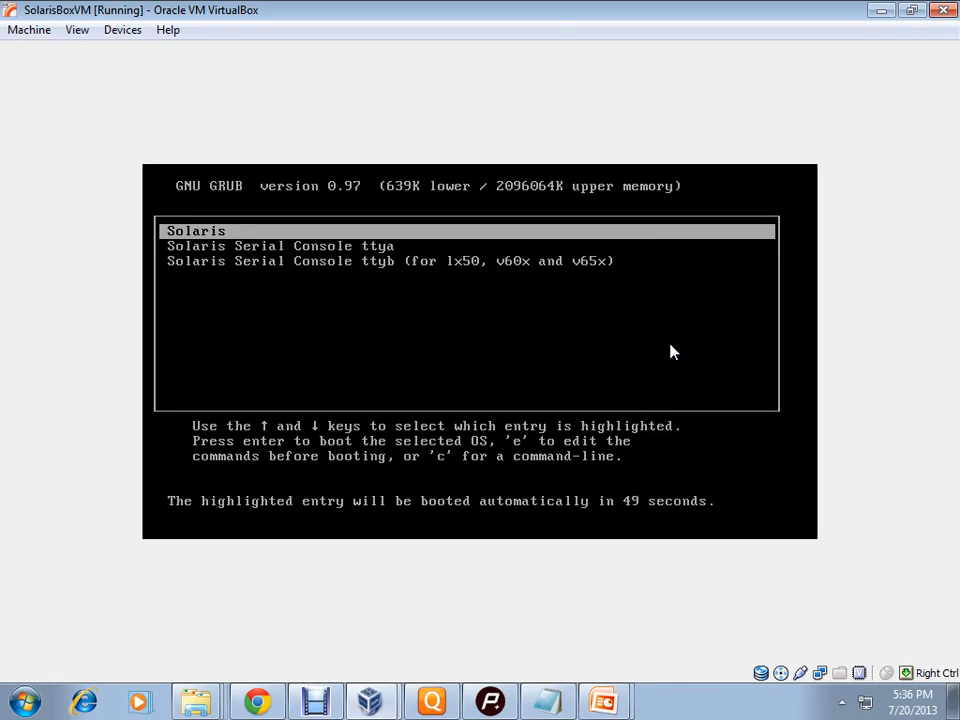
Boot the Solaris entry from the GRUB menu and choose installation option 1, Solaris Interactive
key("Return")
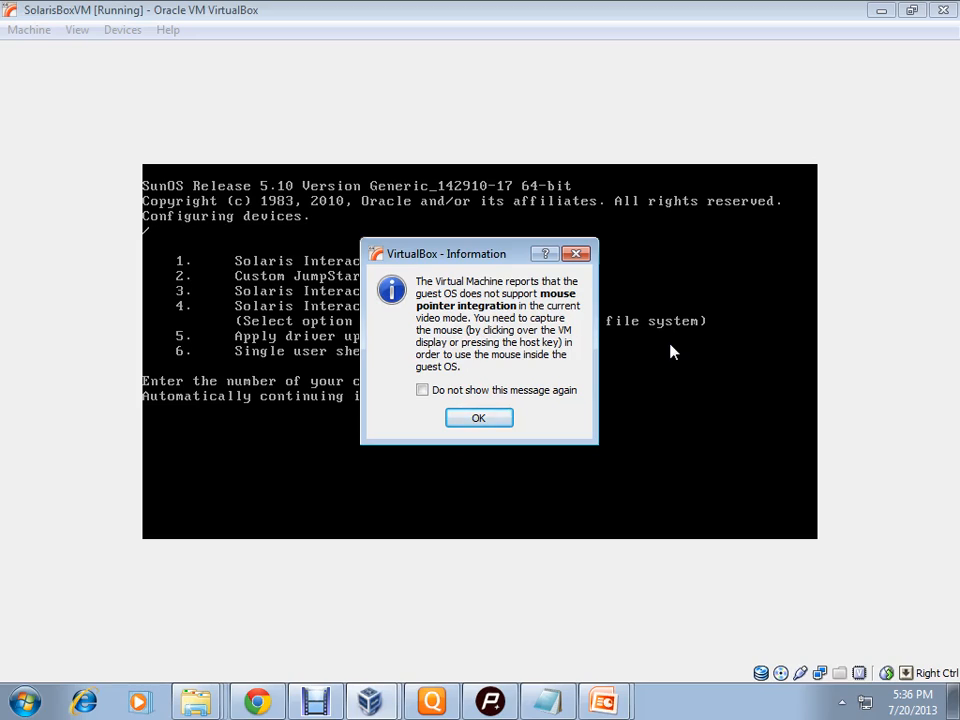
left_click(505, 422)
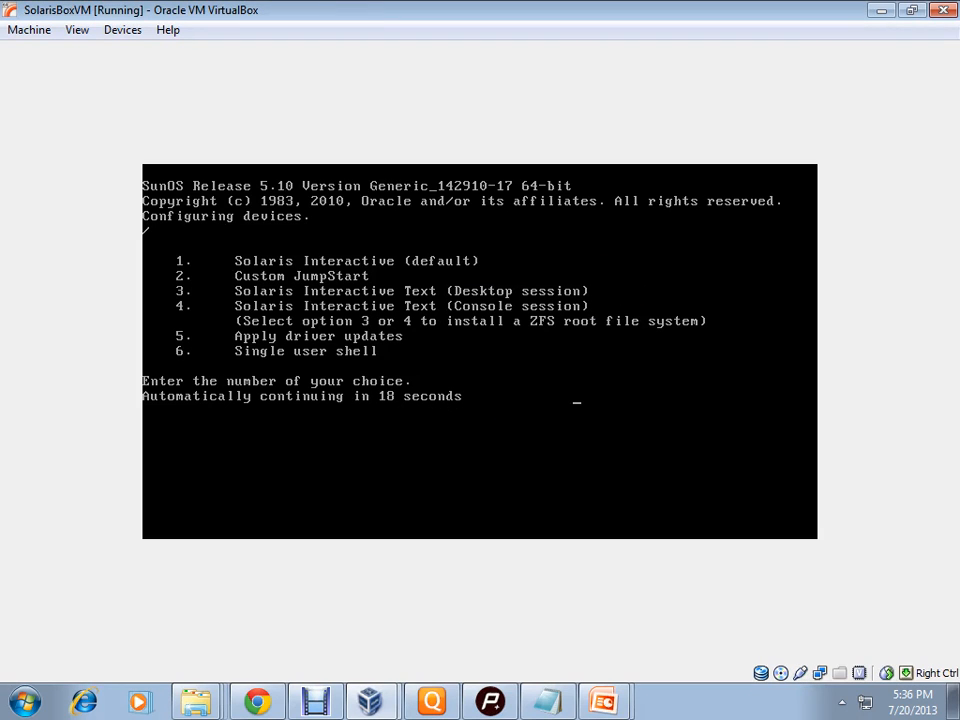
key("1")
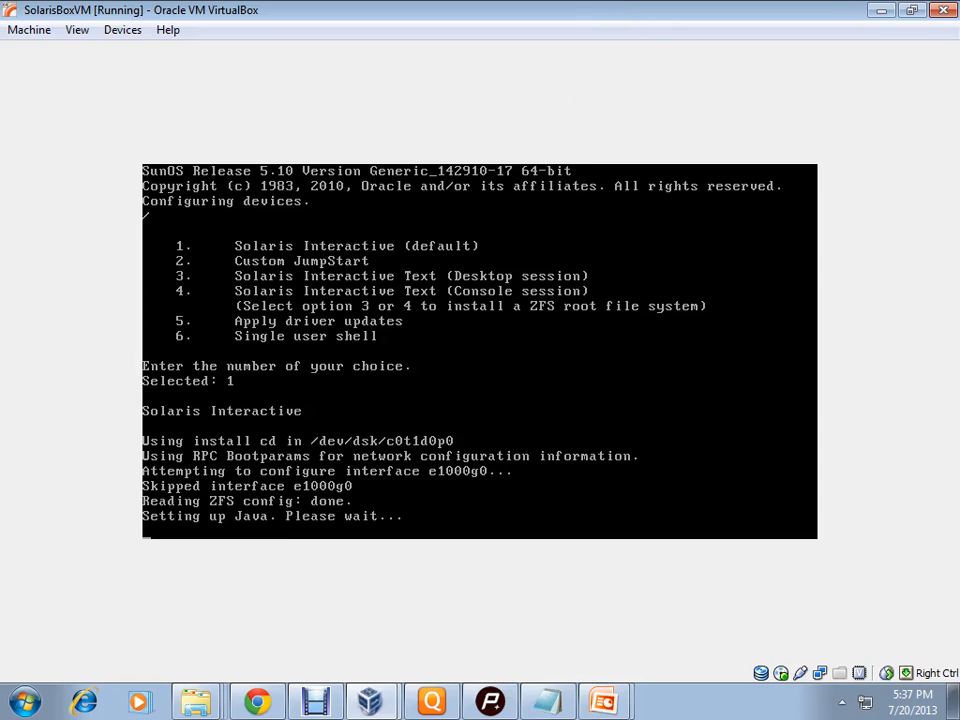
Switch the running virtual machine to fullscreen mode
left_click(112, 33)
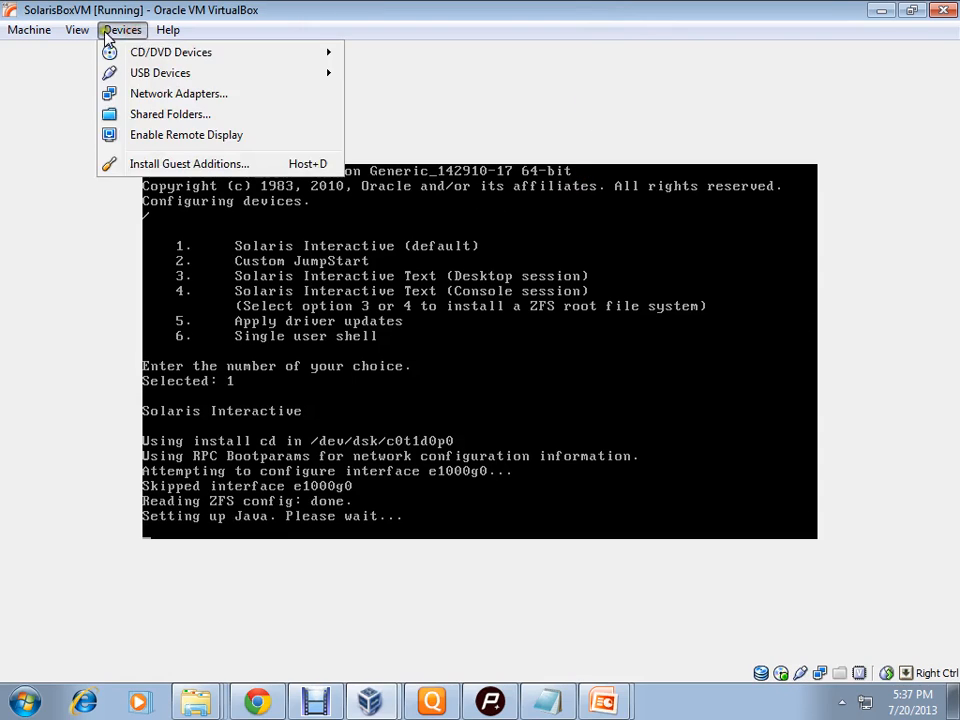
mouse_move(77, 30)
left_click(95, 48)
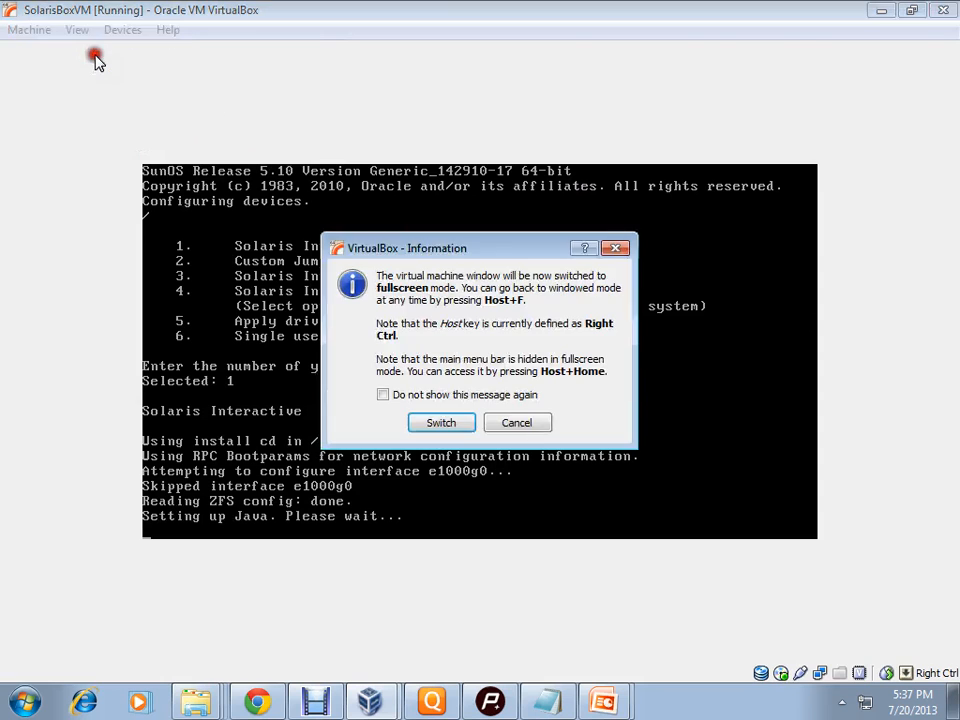
left_click(441, 423)
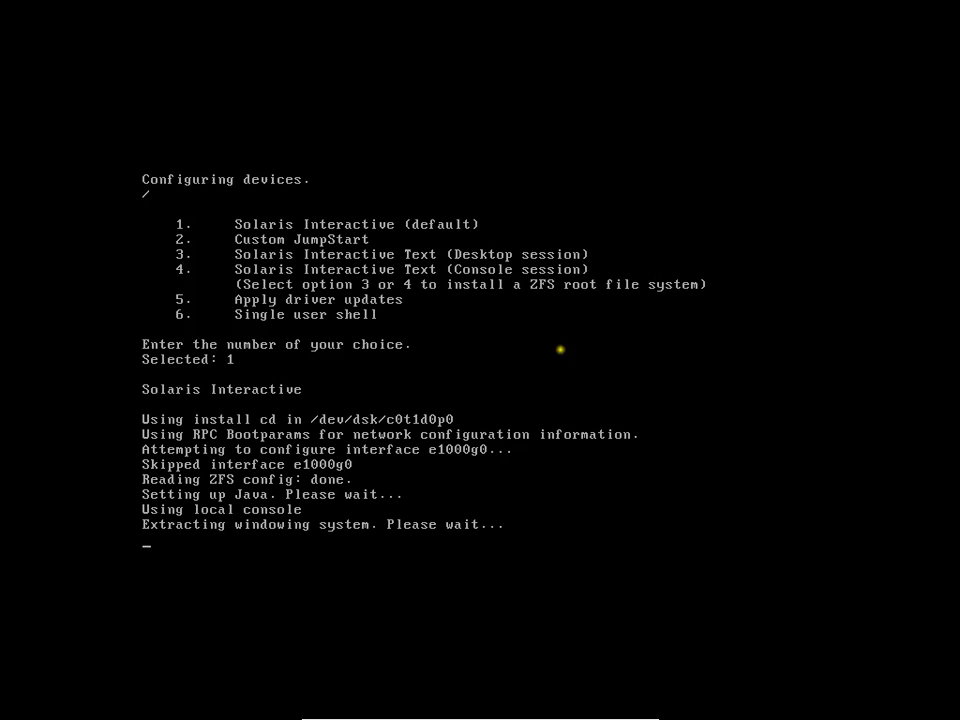
key("Escape")
key("BackSpace")
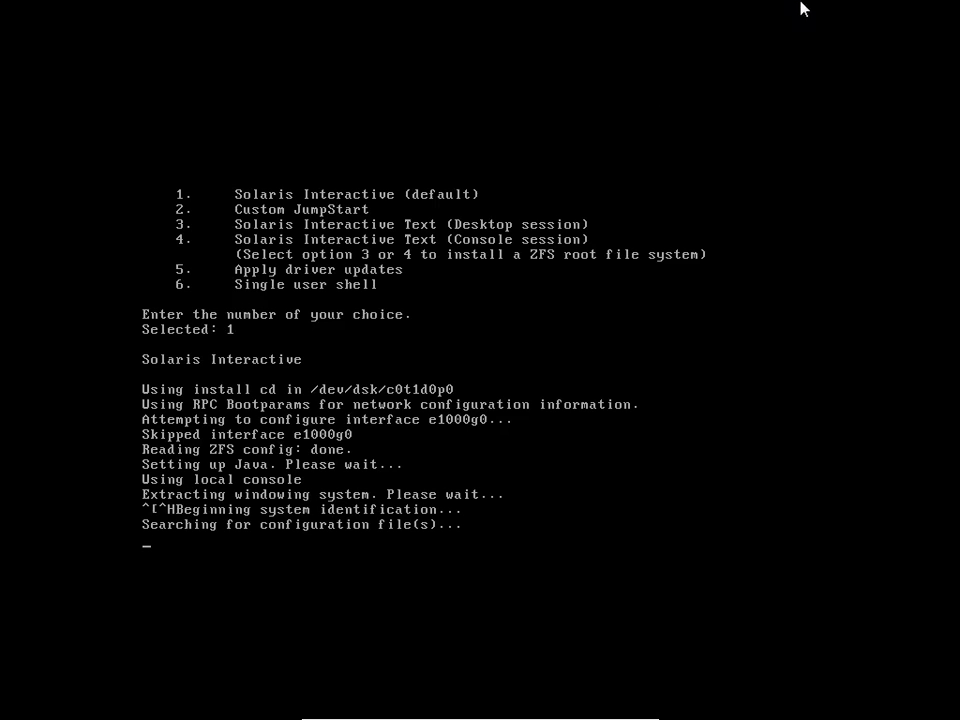
mouse_move(622, 712)
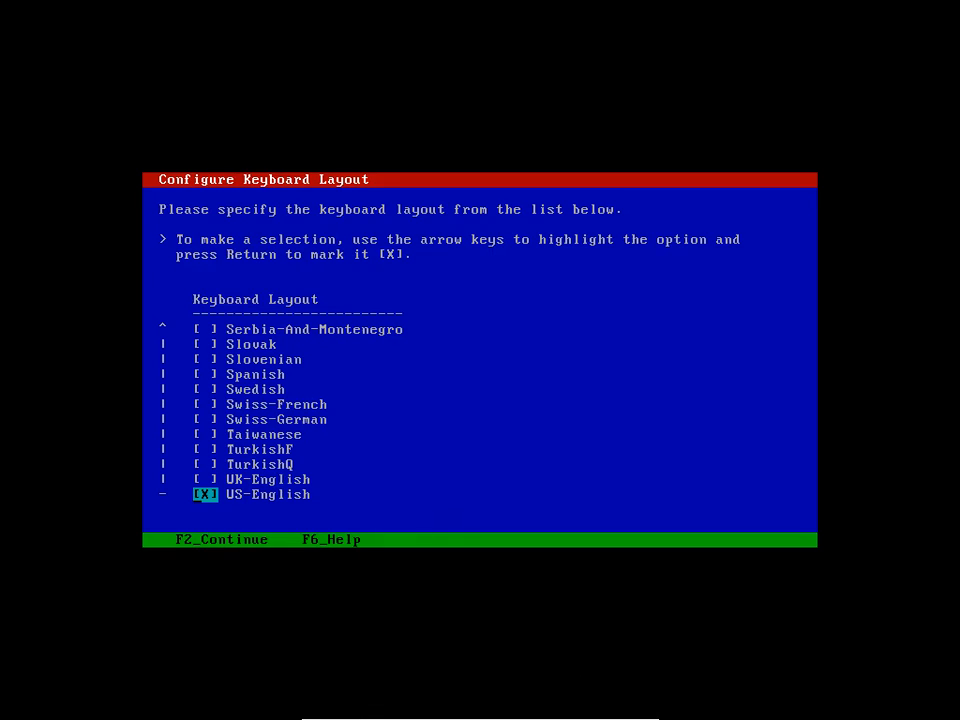
Accept the US-English keyboard layout and continue into the Solaris graphical installation
key("F2")
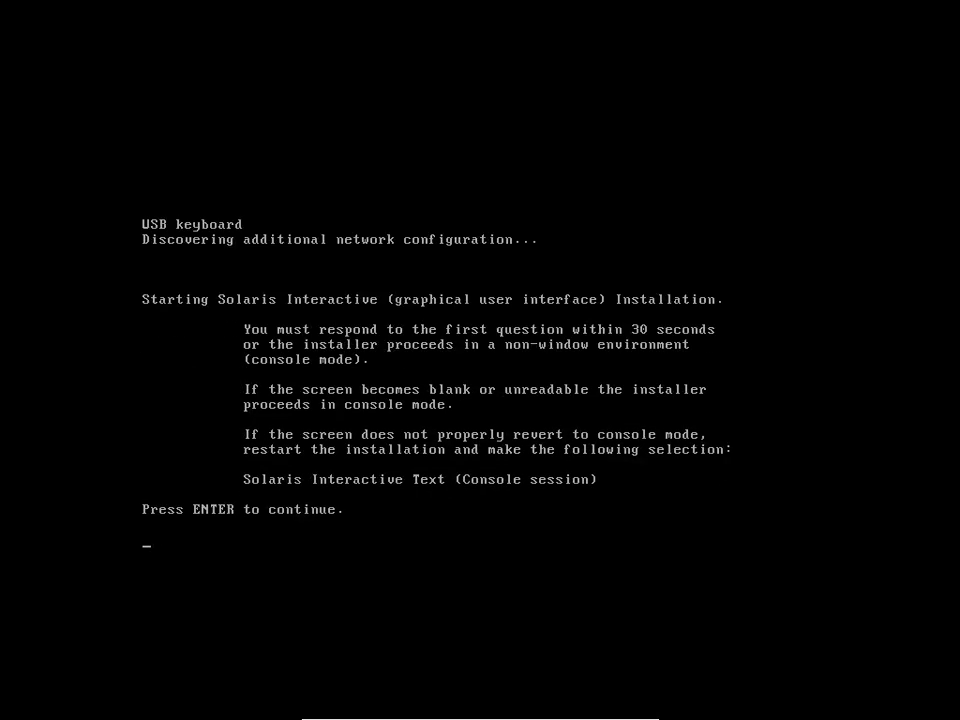
key("Return")
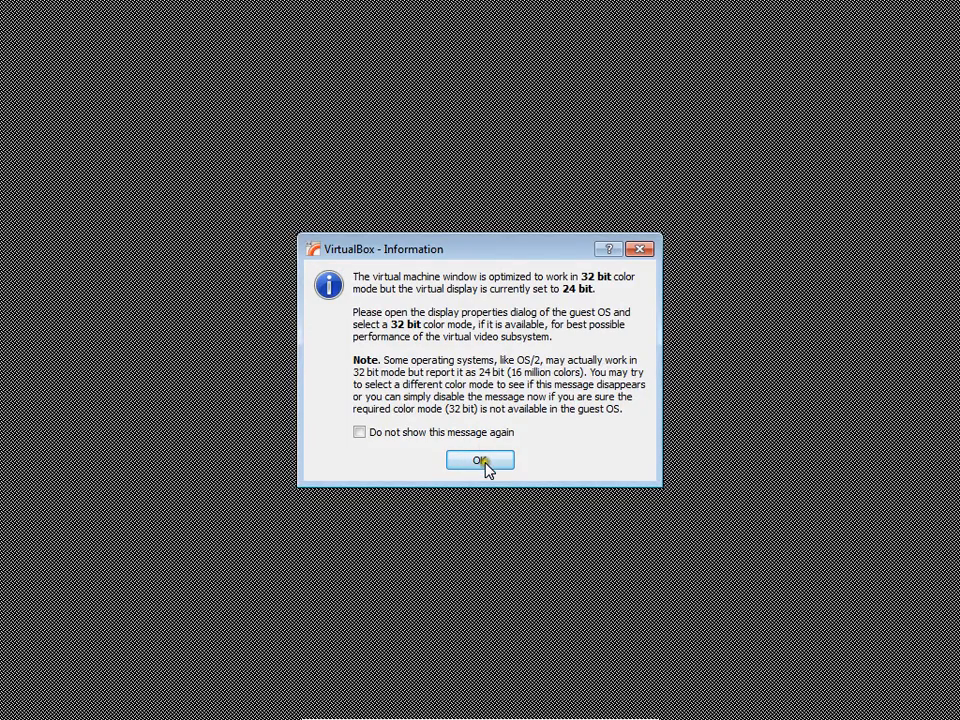
Dismiss the colour mode notice, confirm the screen is legible and choose English as the installation language
left_click(486, 465)
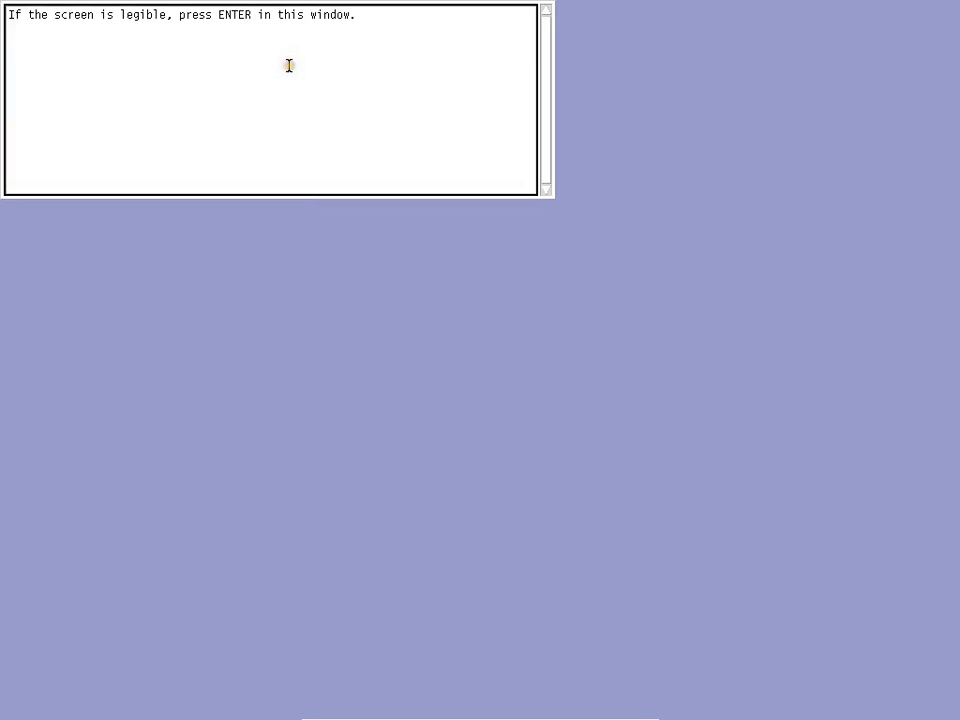
key("Return")
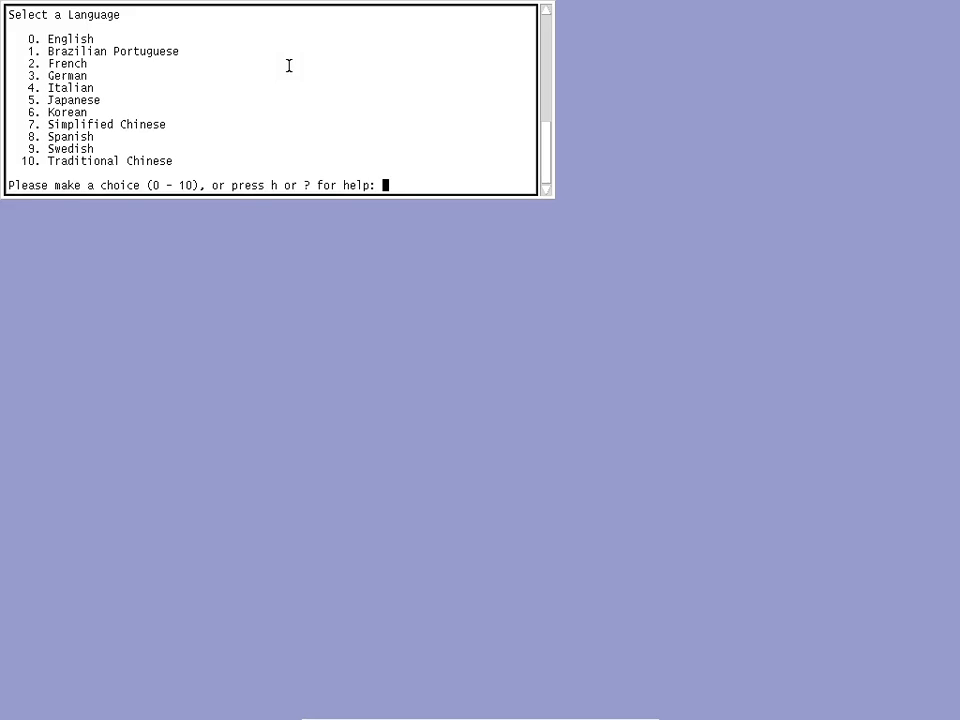
type("0")
key("Return")
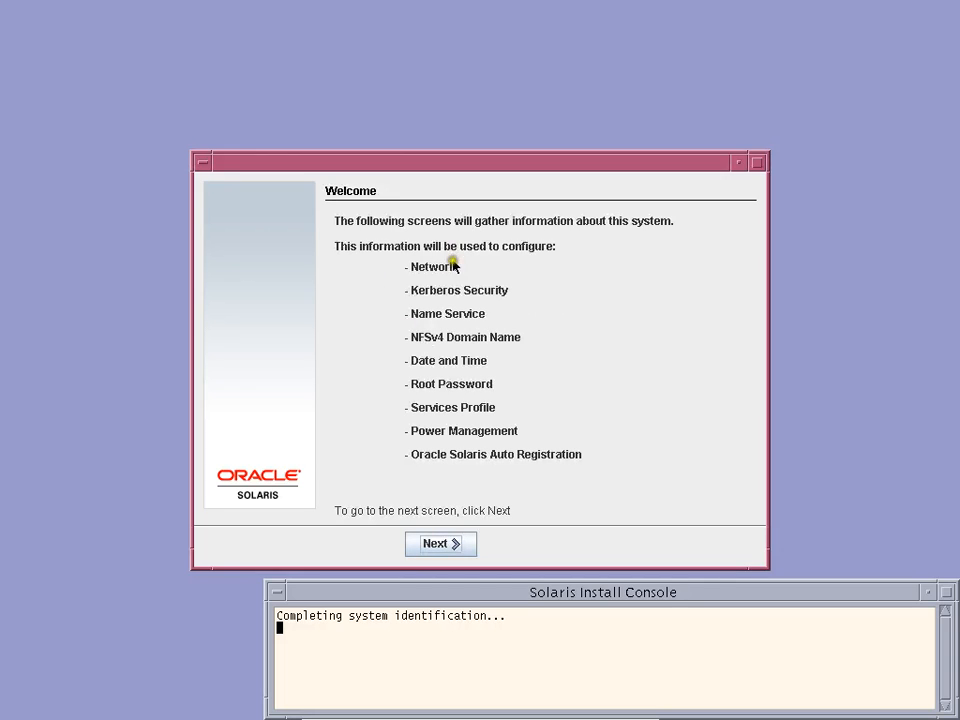
Set the system's network connectivity to Networked and choose not to use DHCP for e1000g0
left_click(451, 549)
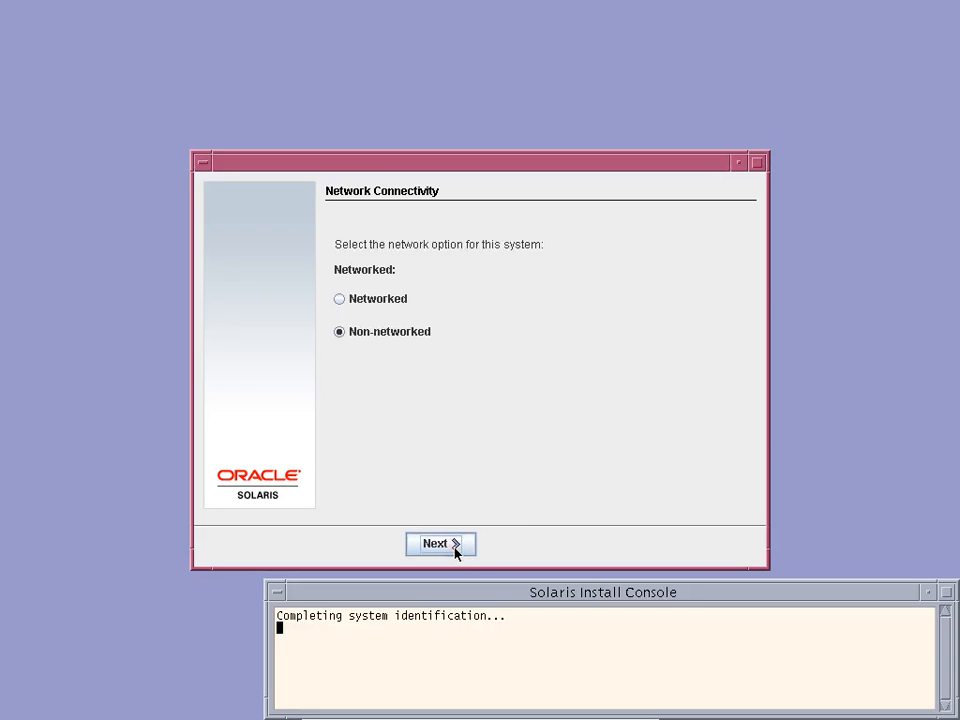
left_click(386, 303)
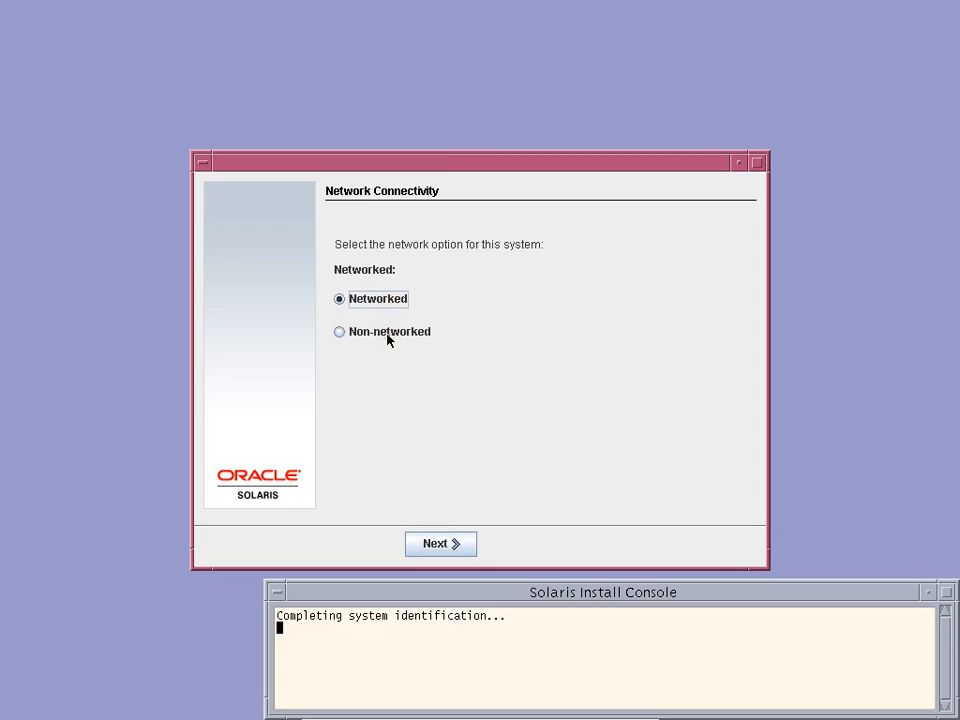
left_click(428, 546)
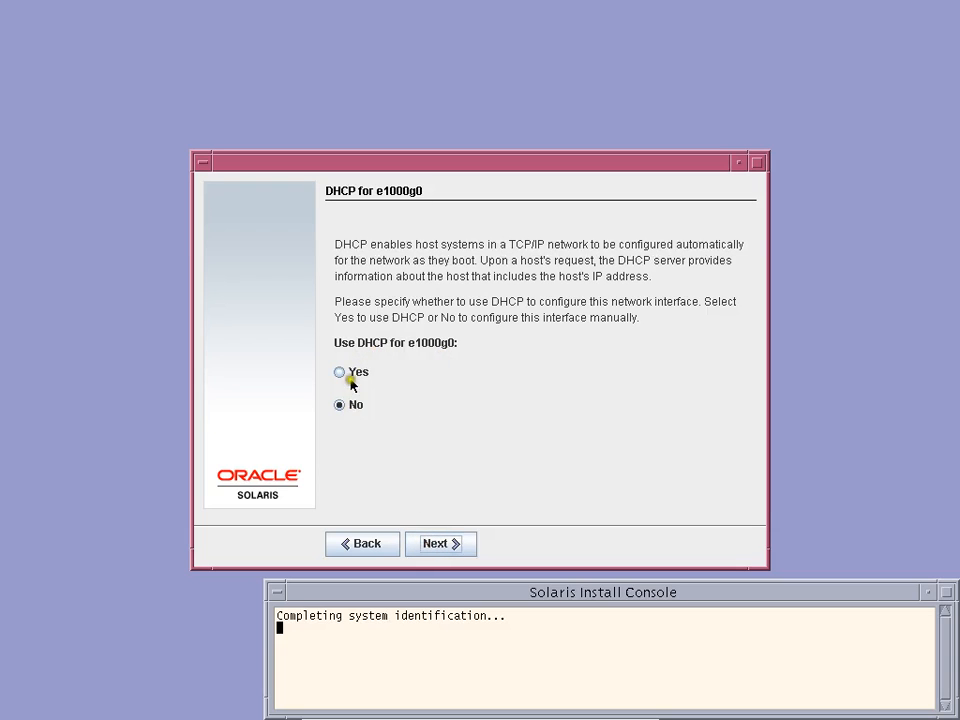
left_click(446, 549)
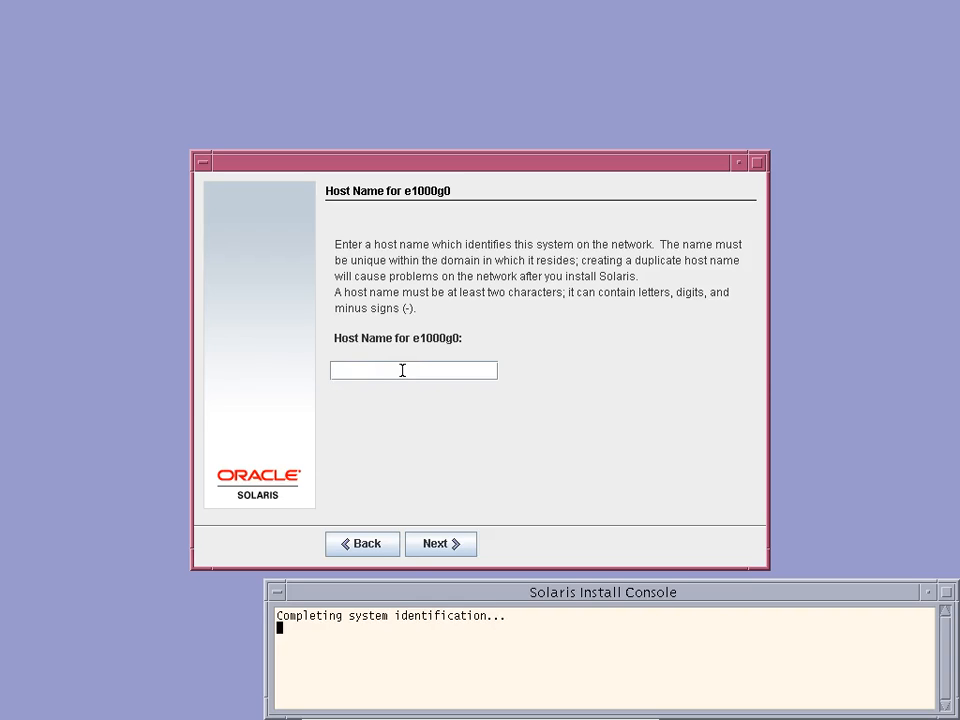
Enter SolarisBoxVM as the host name and 192.168.10.2 as the IP address for e1000g0
type("SolarisBoxVM")
left_click(444, 549)
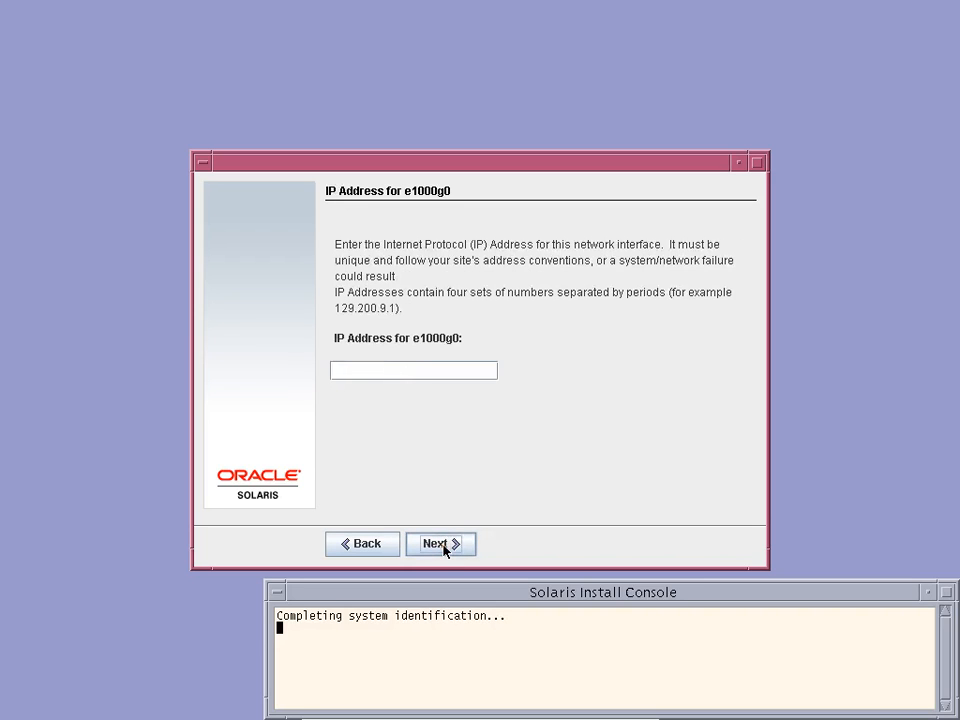
left_click(394, 371)
type("1")
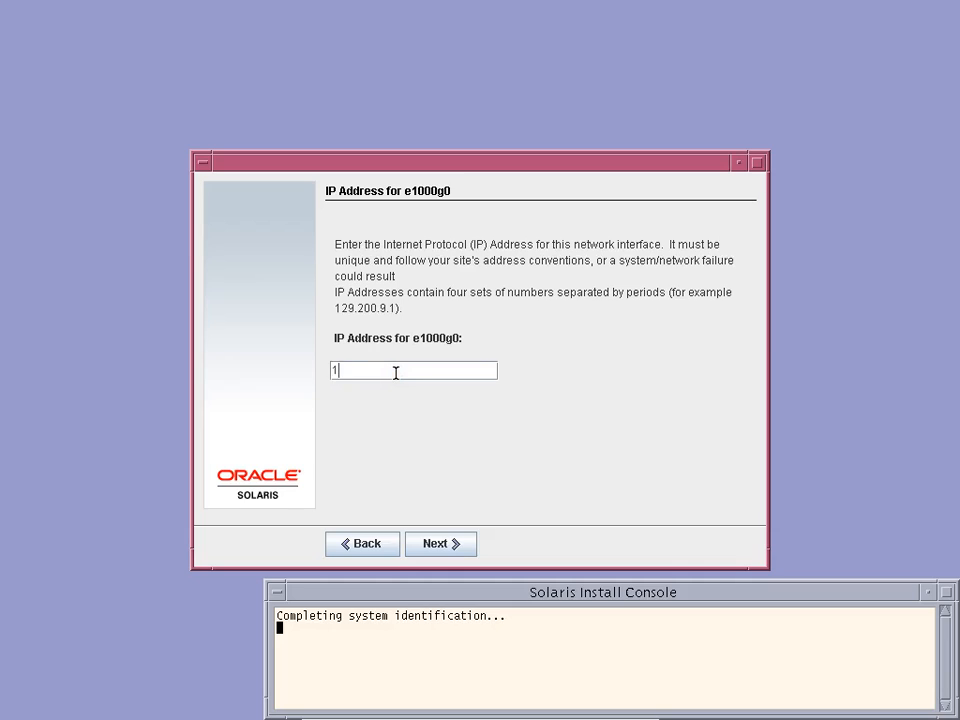
type("92.168.10.2")
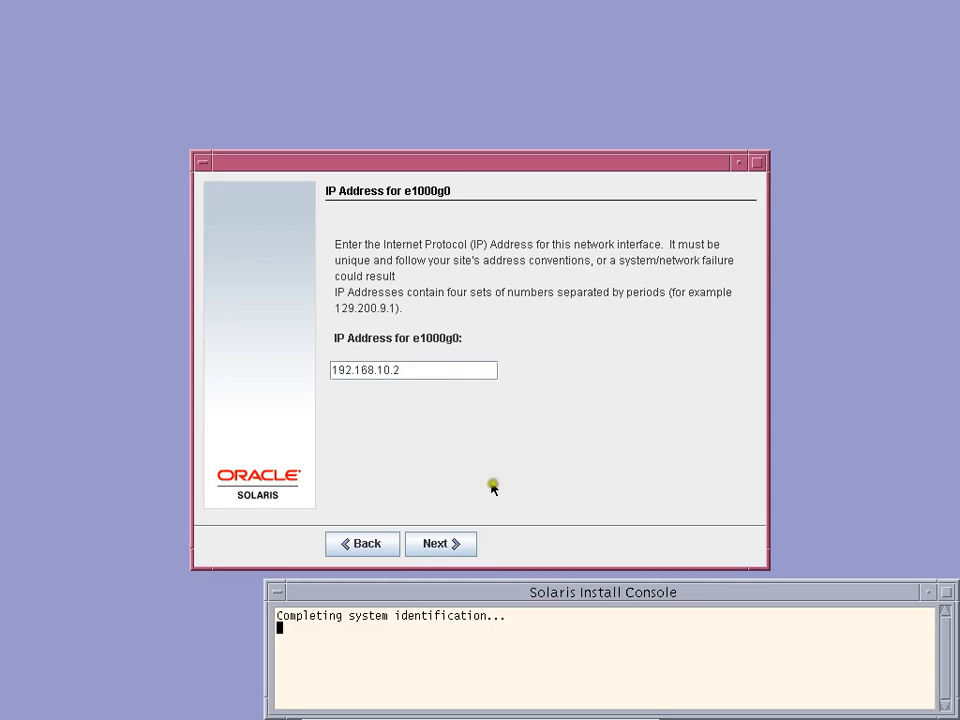
left_click(443, 553)
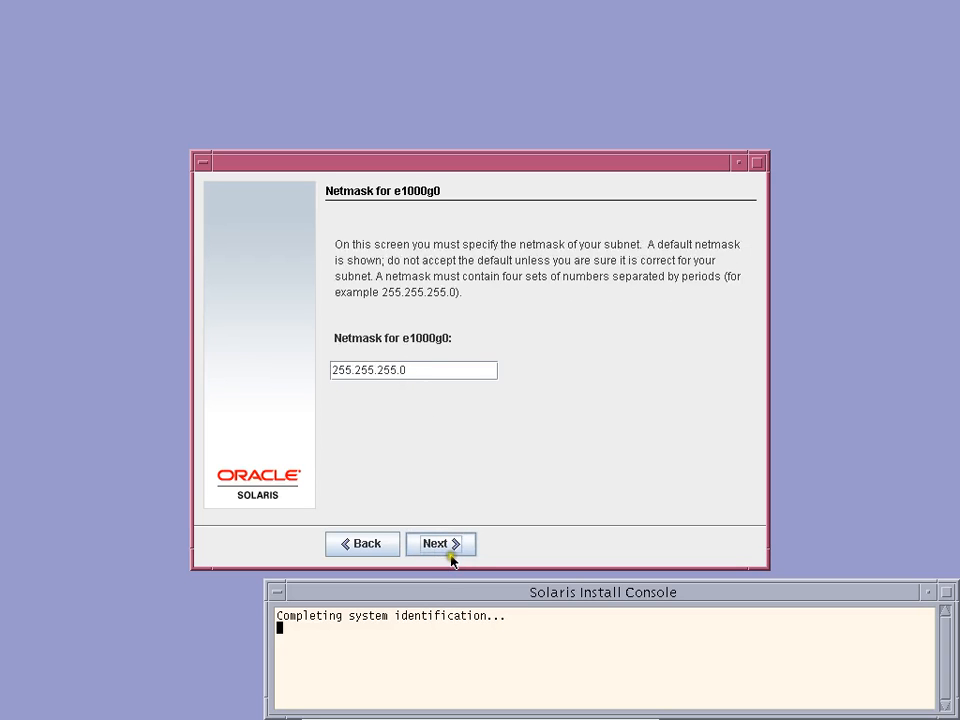
Complete the e1000g0 network settings with netmask 255.255.255.0, IPv6 disabled and the default route set to None
left_click(451, 557)
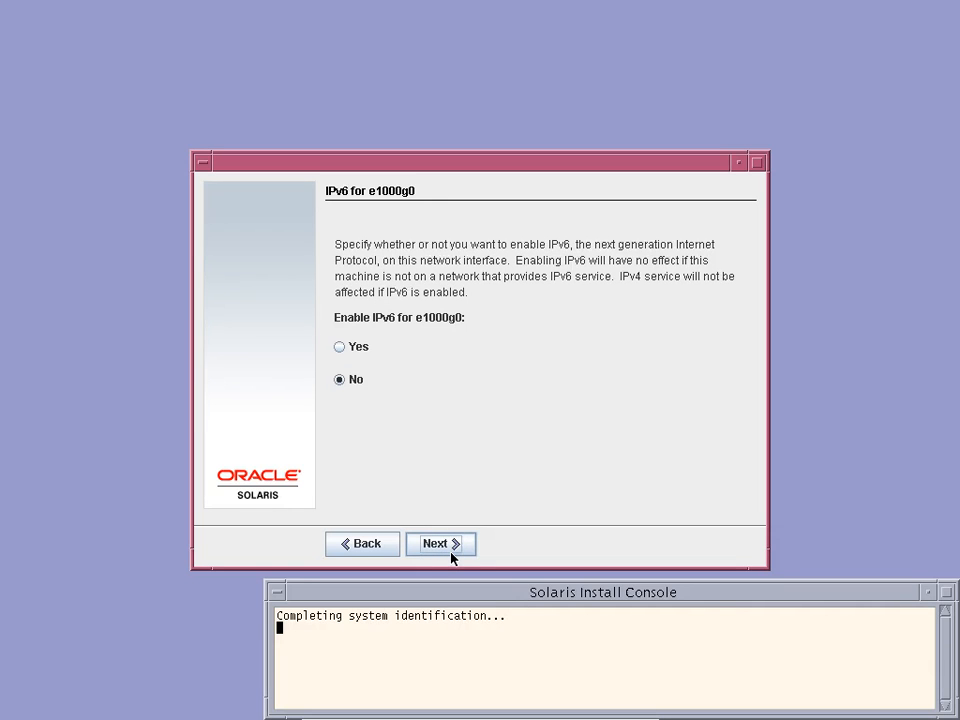
left_click(451, 557)
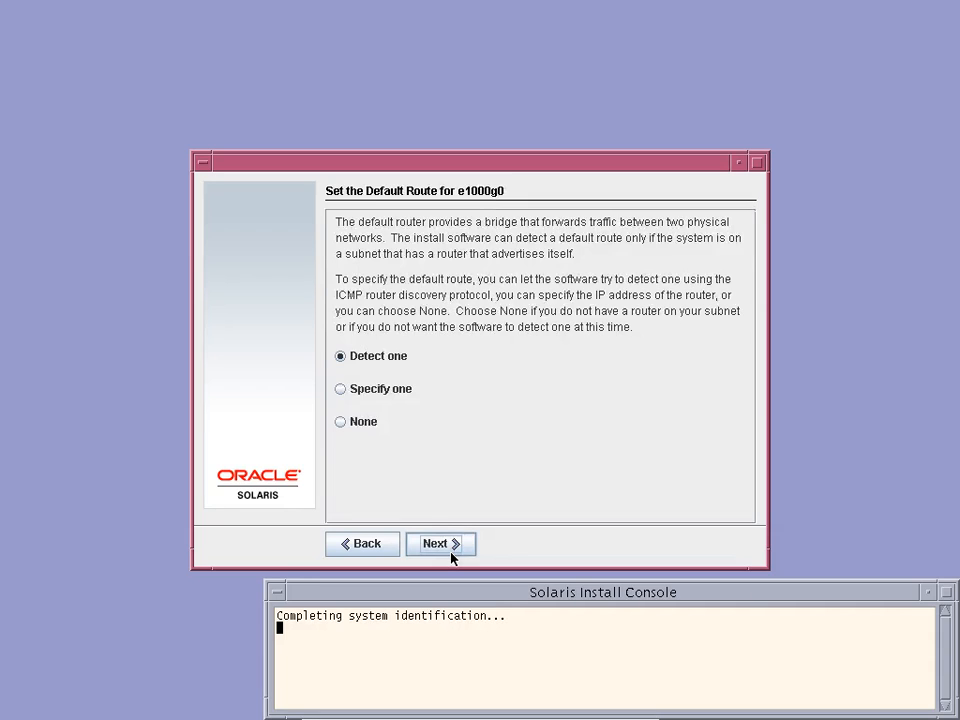
left_click(355, 427)
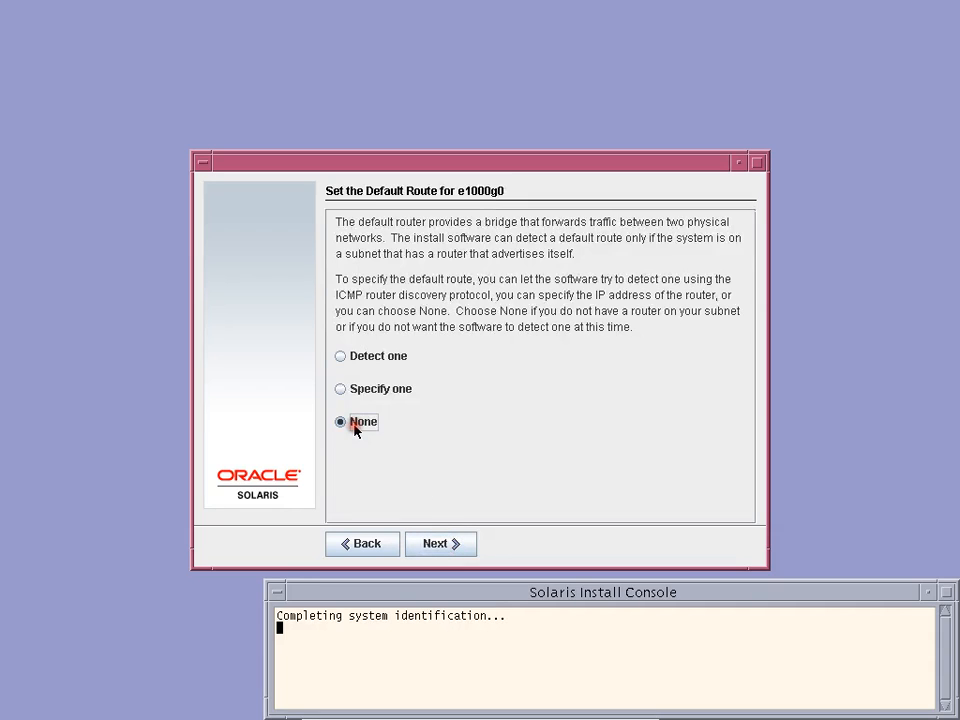
left_click(461, 546)
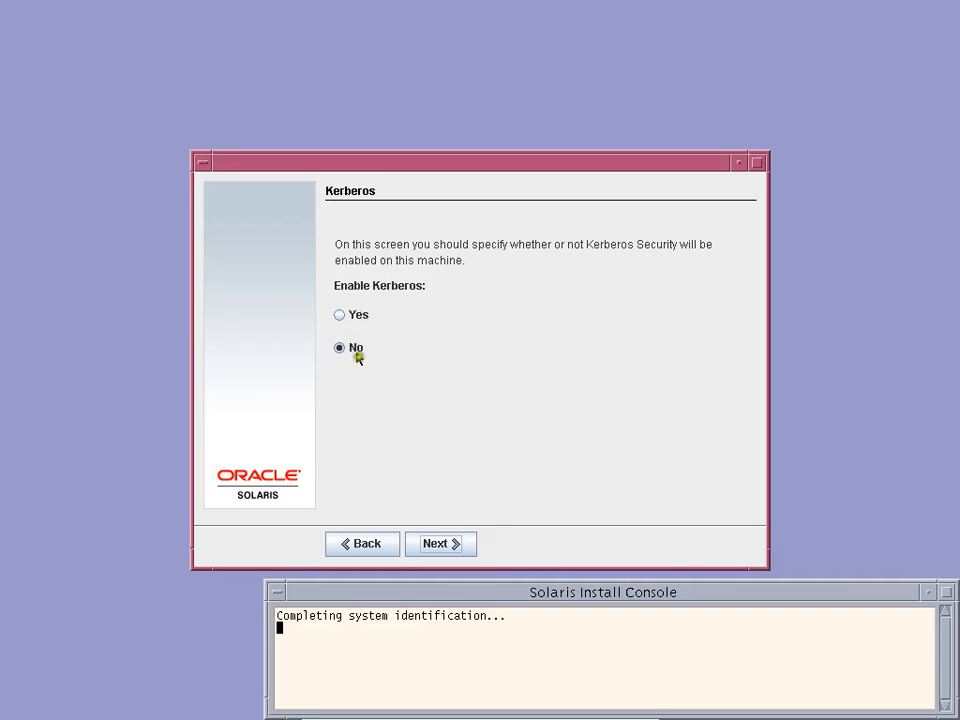
Accept the security and naming defaults: Kerberos disabled, name service None and the NFSv4 domain derived by the system
left_click(440, 543)
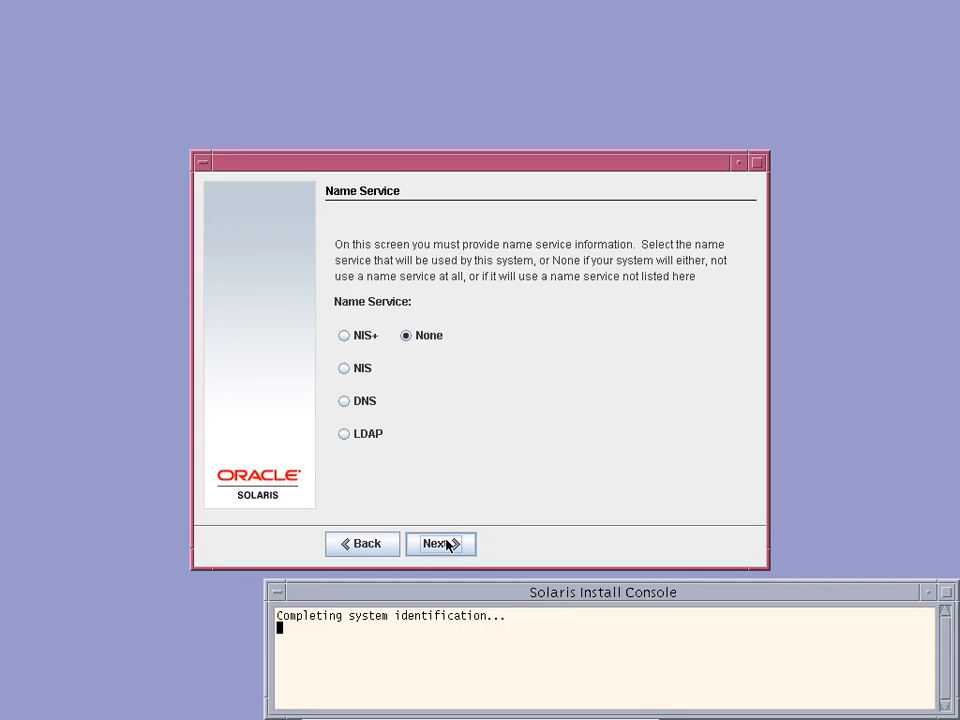
left_click(444, 544)
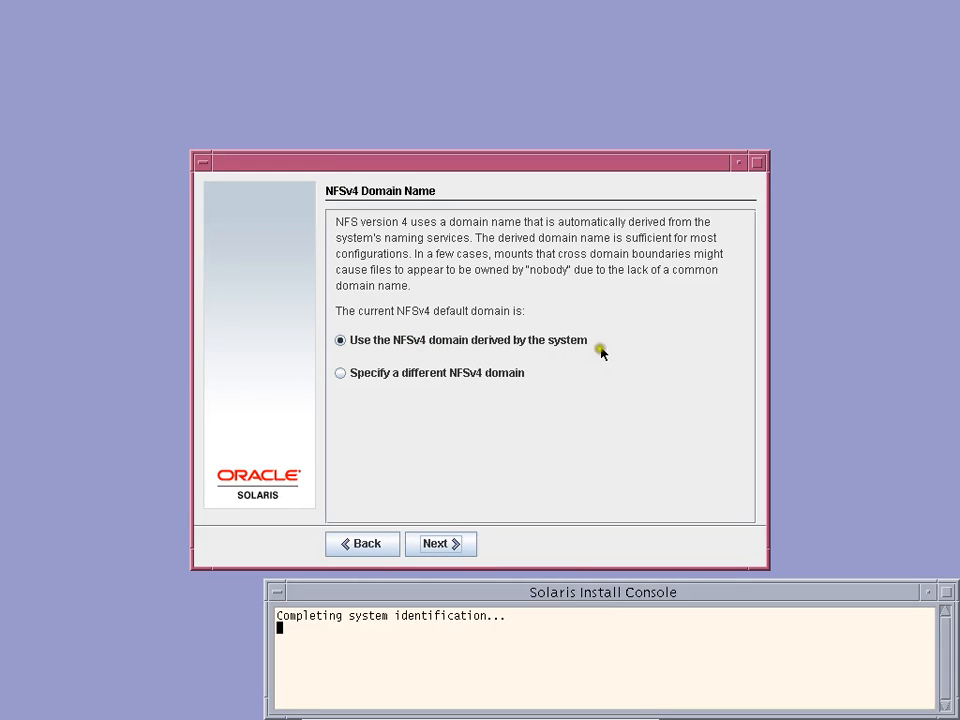
left_click(462, 546)
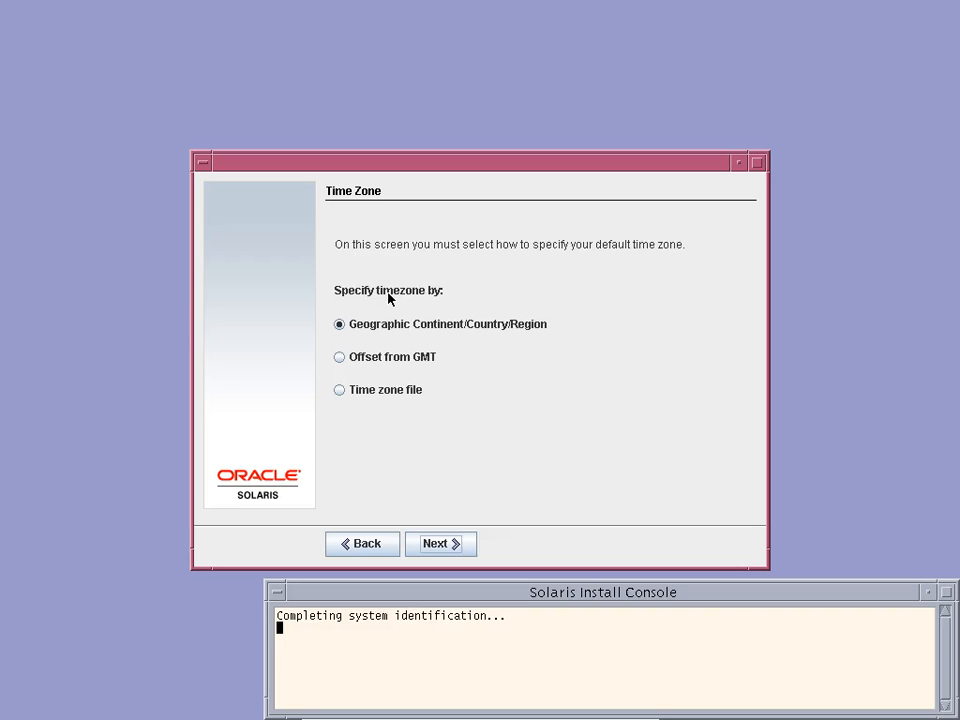
Set the time zone by geographic region to India in Asia and accept the default date and time
left_click(439, 545)
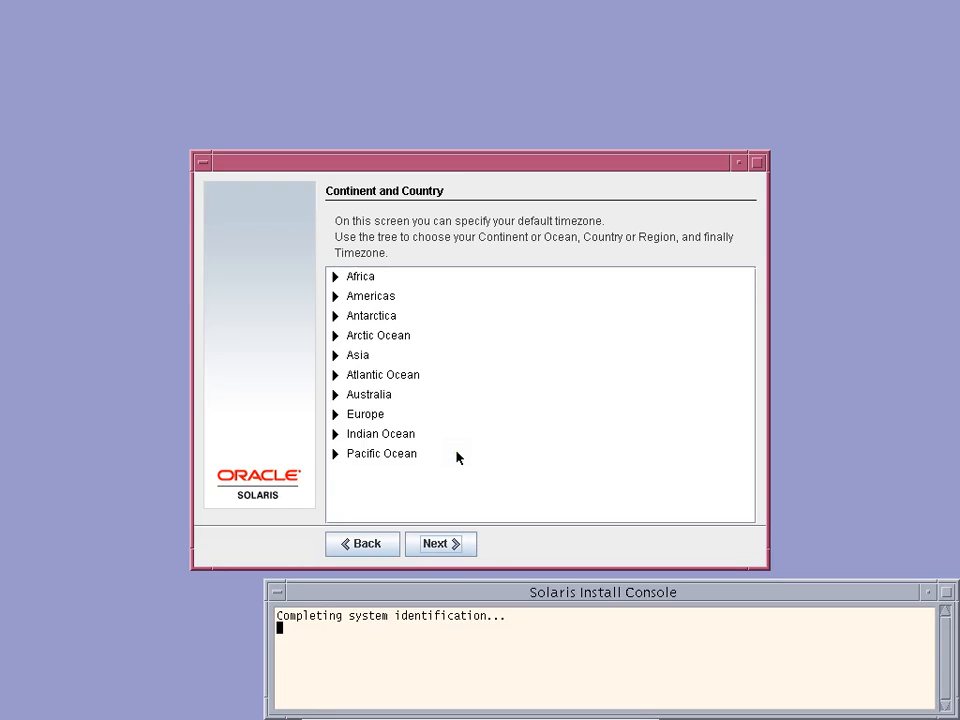
left_click(430, 545)
left_click(335, 356)
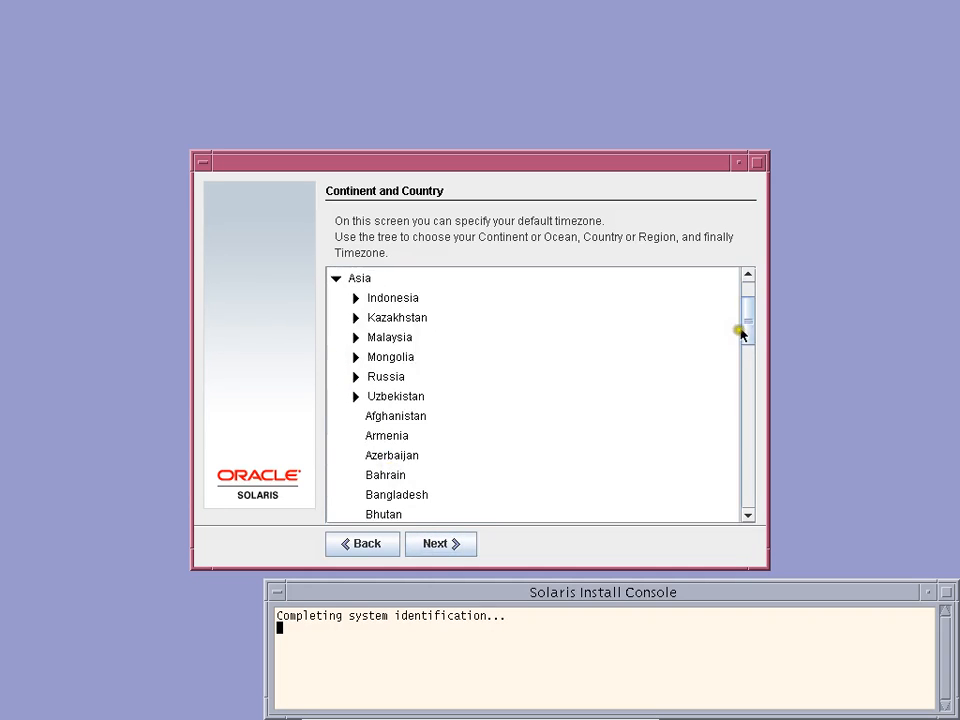
left_click_drag(747, 328, 746, 403)
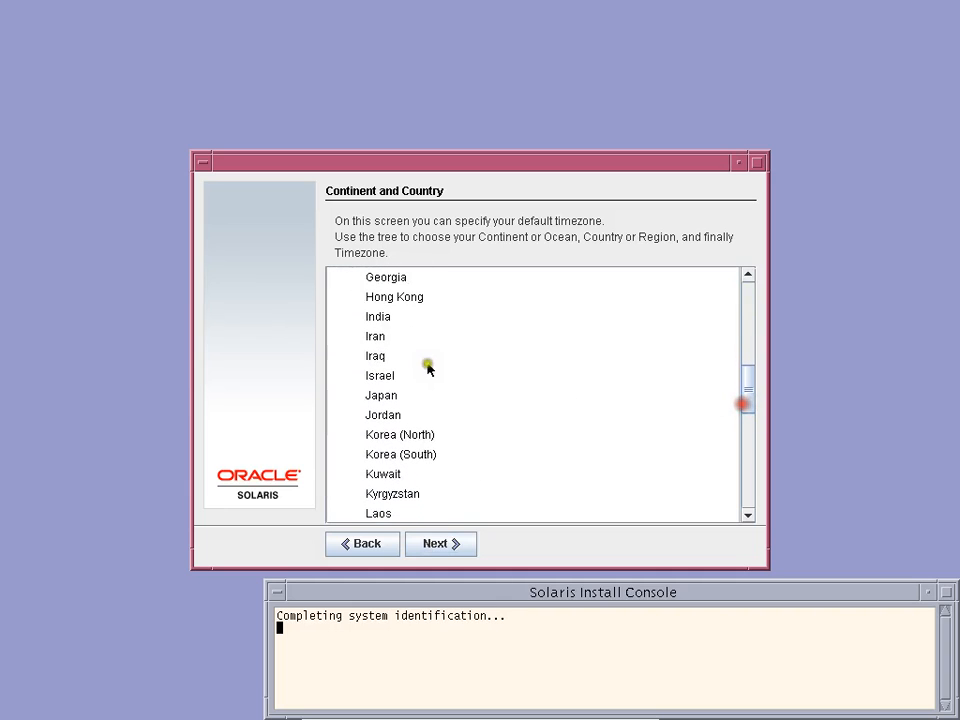
left_click(380, 317)
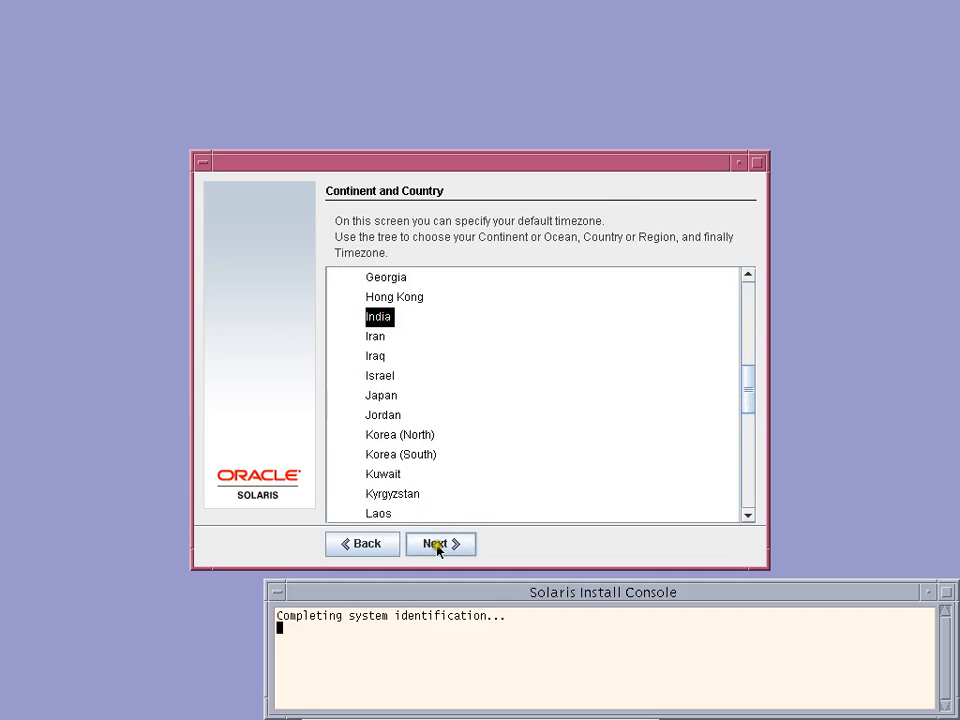
left_click(437, 547)
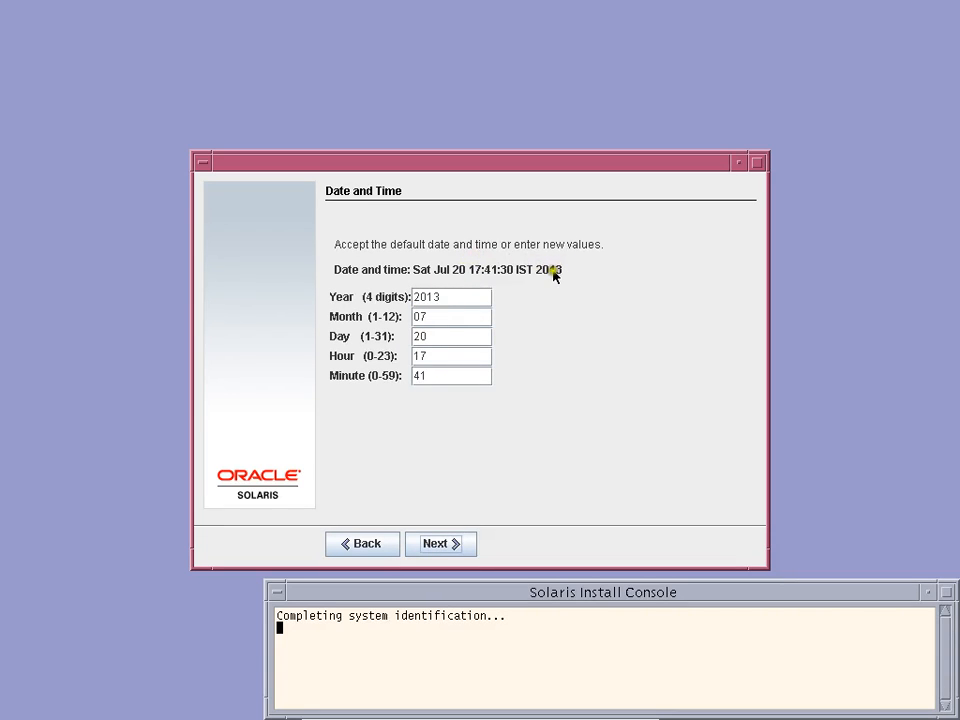
left_click(434, 552)
left_click(441, 547)
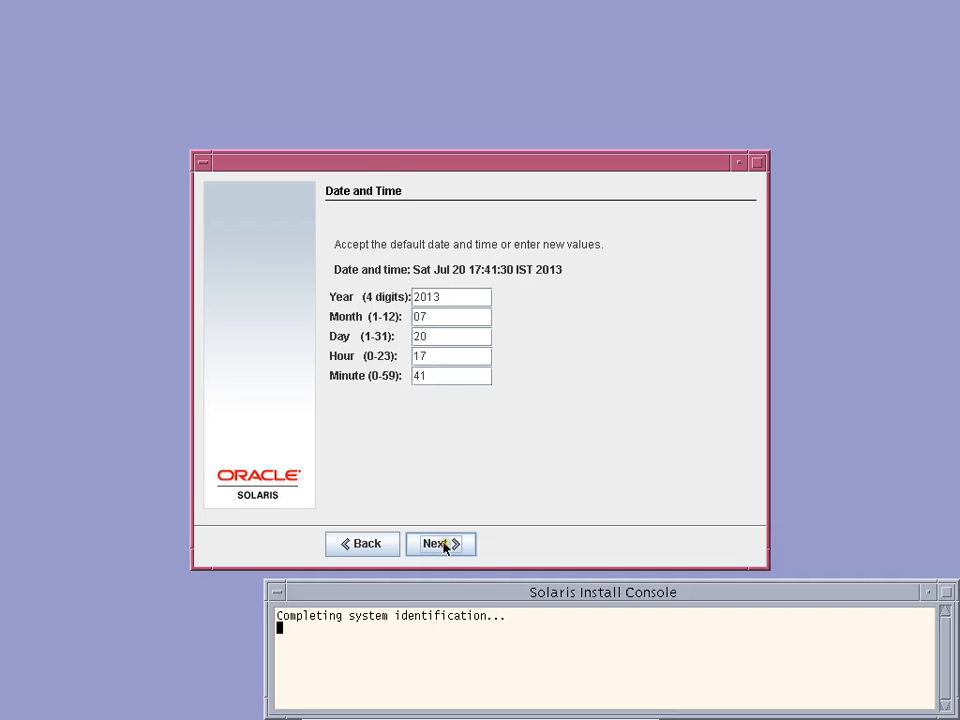
Enter the root password, retype it for confirmation and continue to the remote services settings
left_click(376, 286)
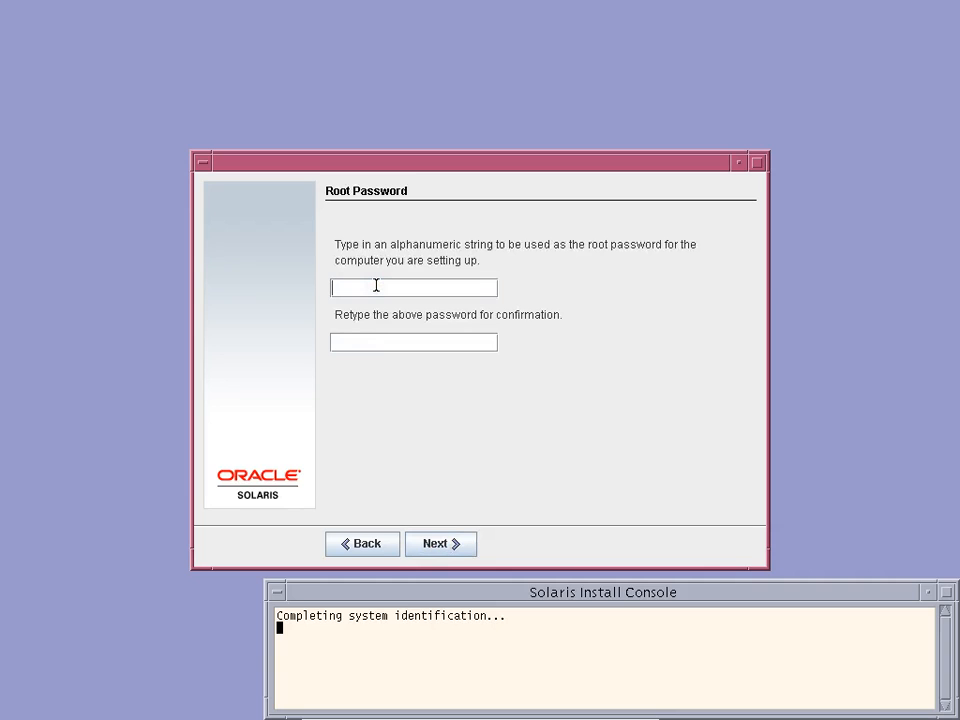
type("********************")
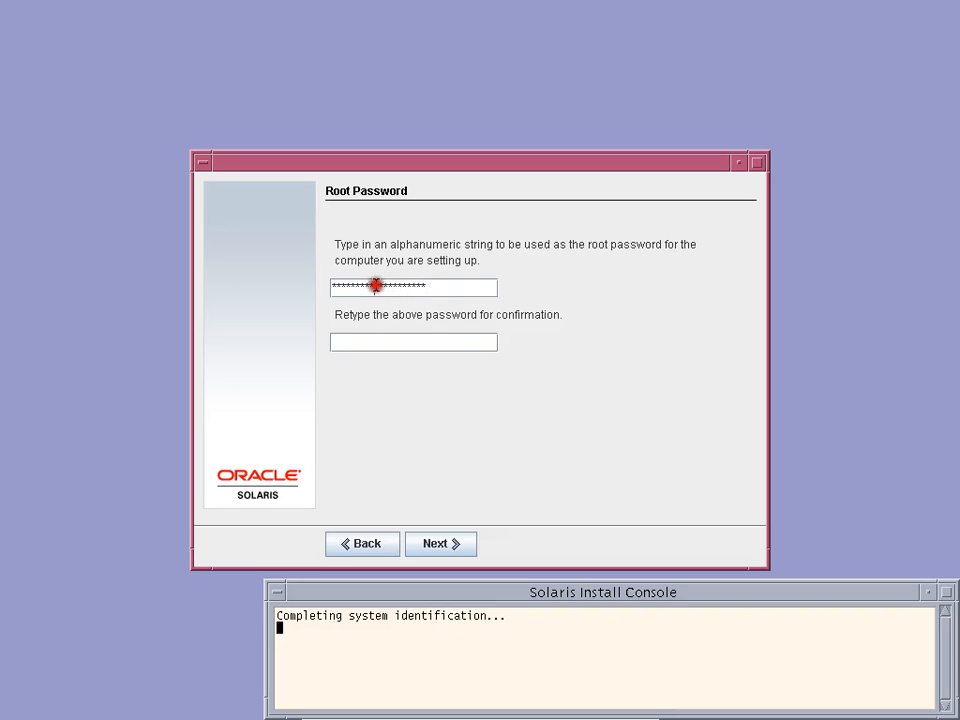
double_click(376, 286)
type("********")
left_click(394, 342)
type("**********")
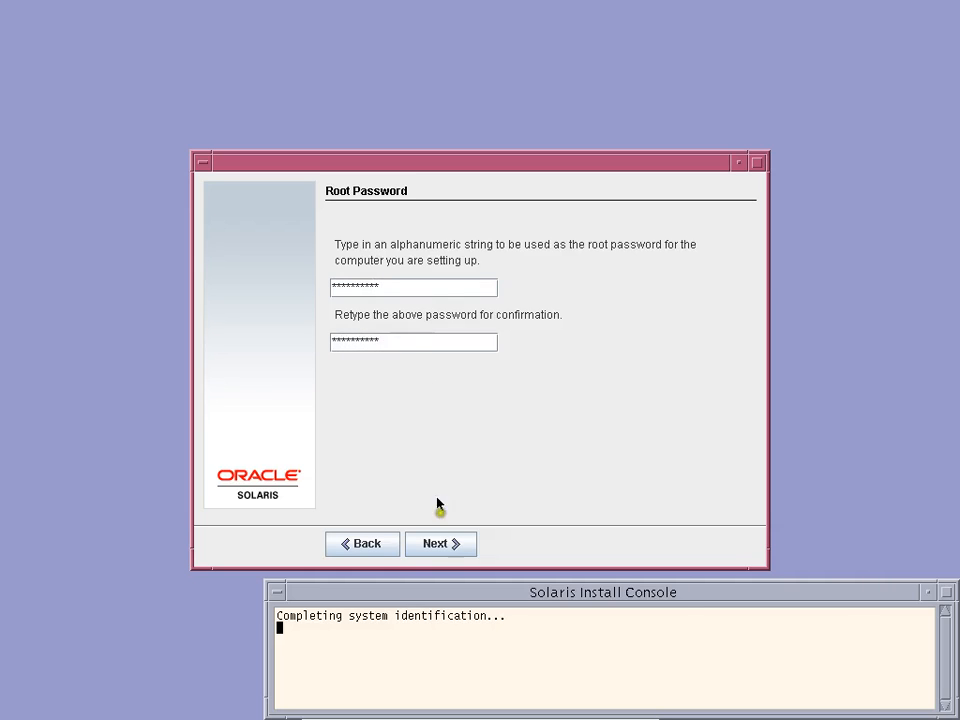
left_click(456, 554)
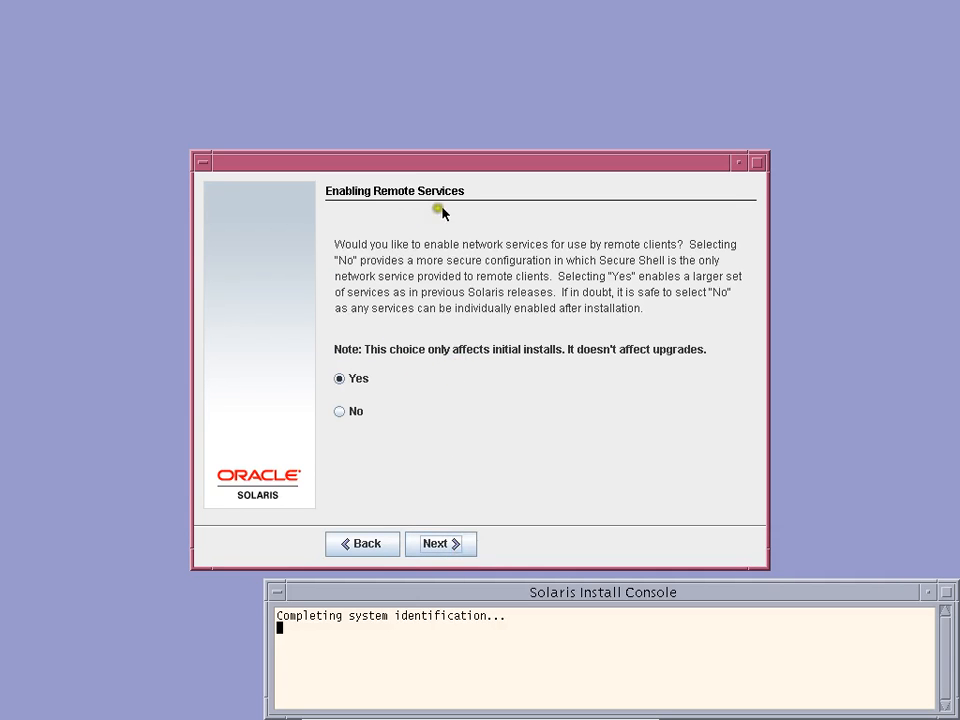
Disable network services for remote clients and opt out of My Oracle Support registration, leaving the proxy settings blank
left_click(337, 412)
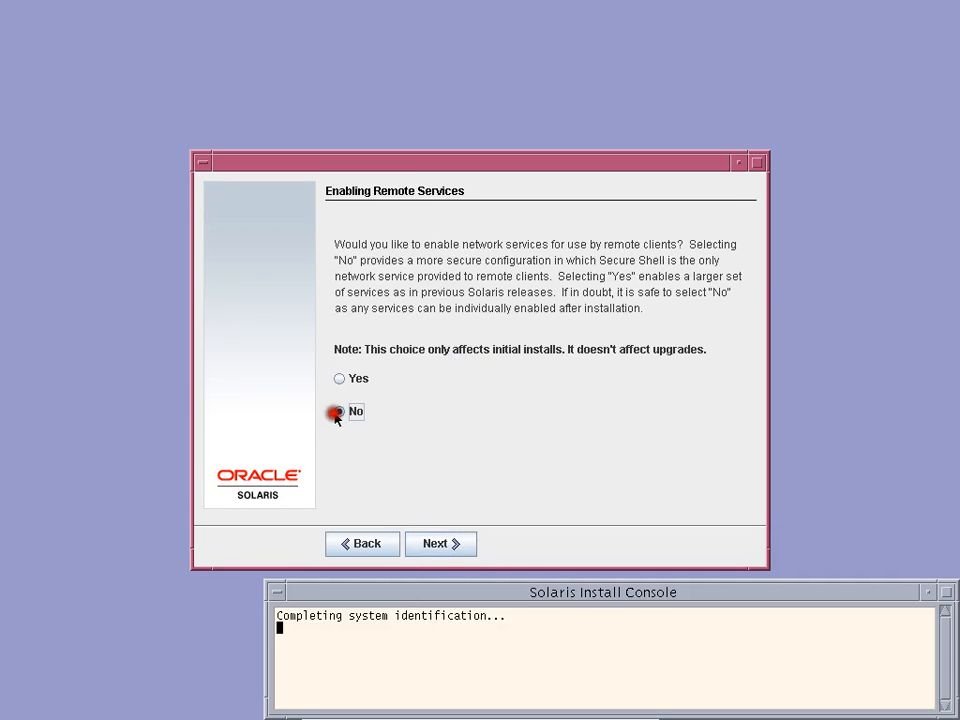
left_click(463, 544)
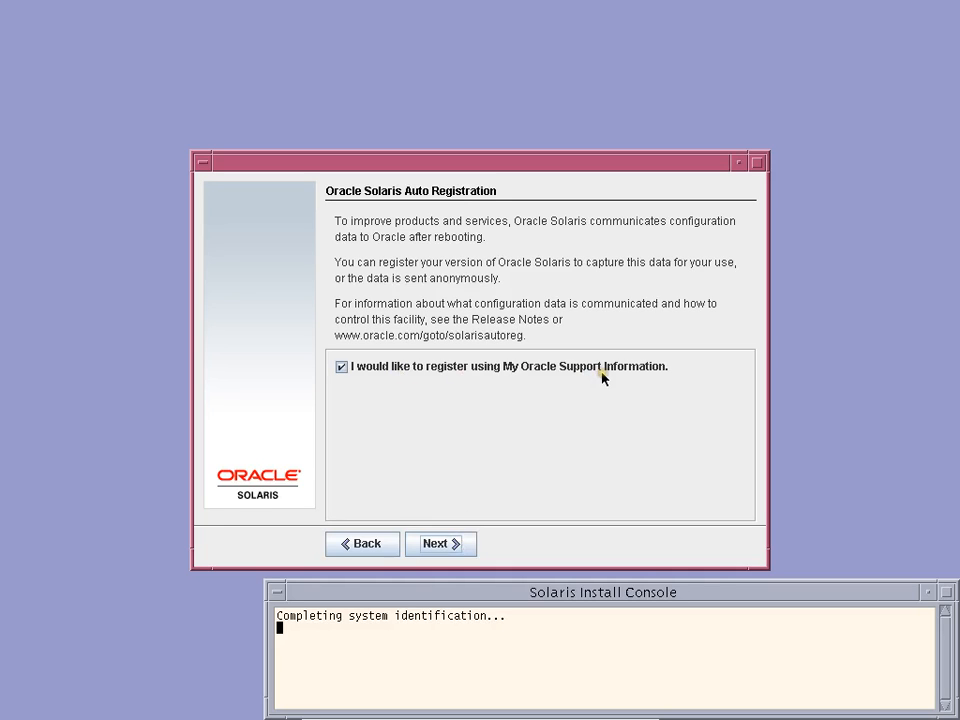
left_click(364, 366)
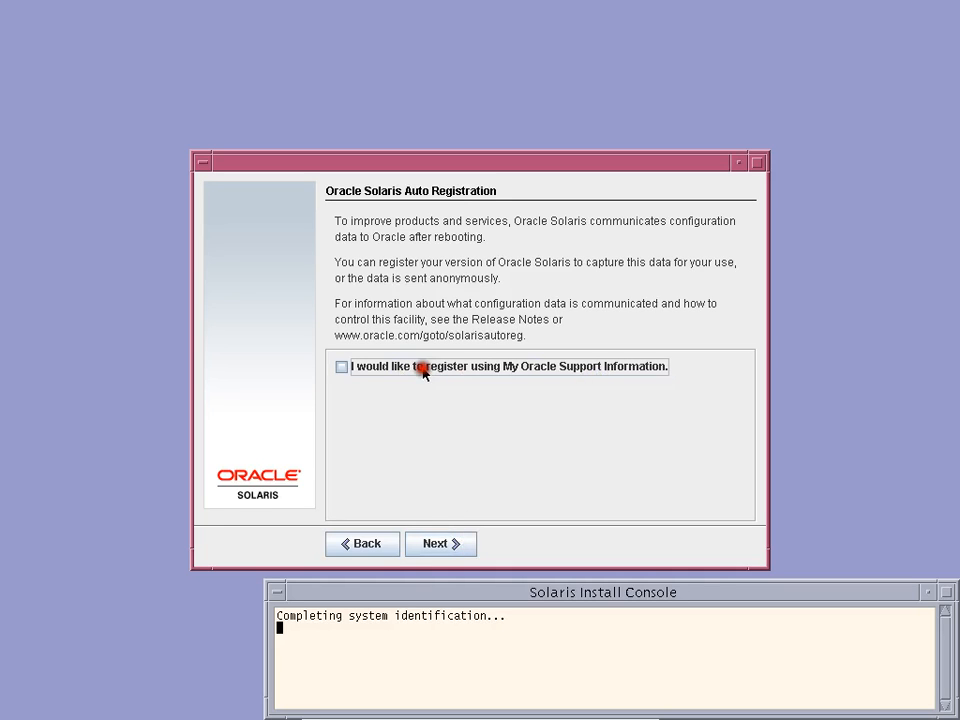
left_click(446, 548)
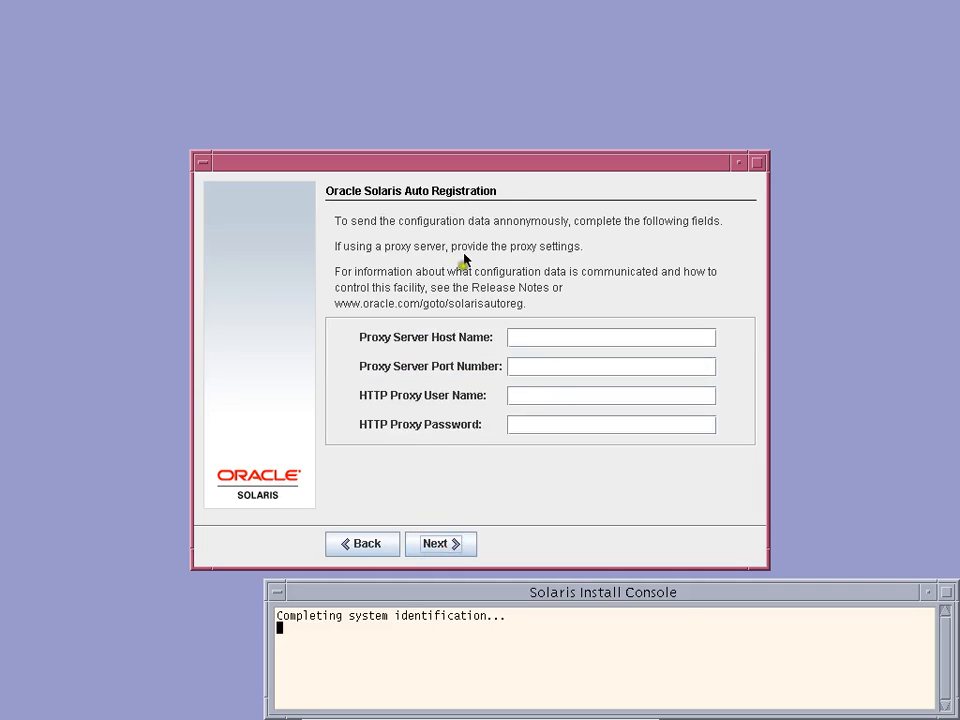
left_click(520, 339)
left_click(465, 549)
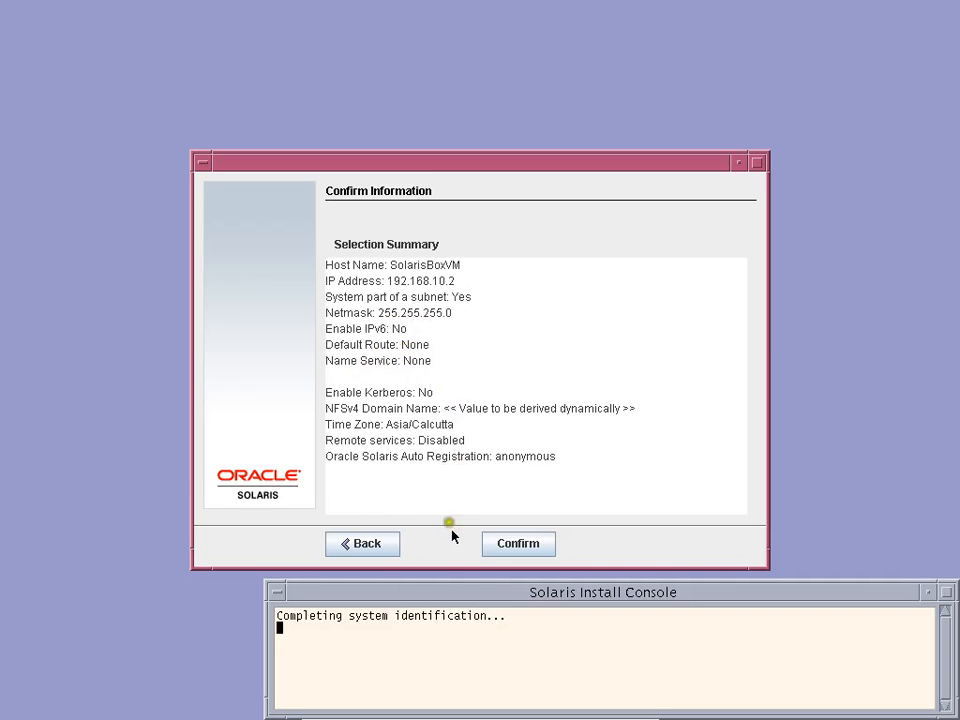
Confirm the system configuration summary and move the Solaris Install Console window slightly up while the installer loads
left_click(499, 550)
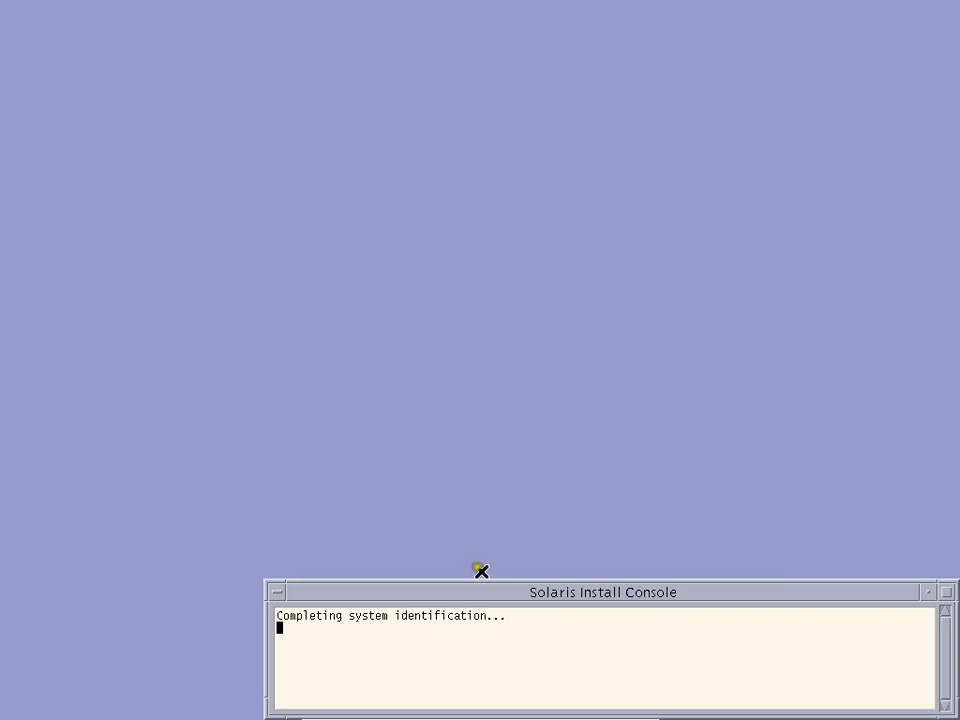
left_click_drag(476, 594, 444, 530)
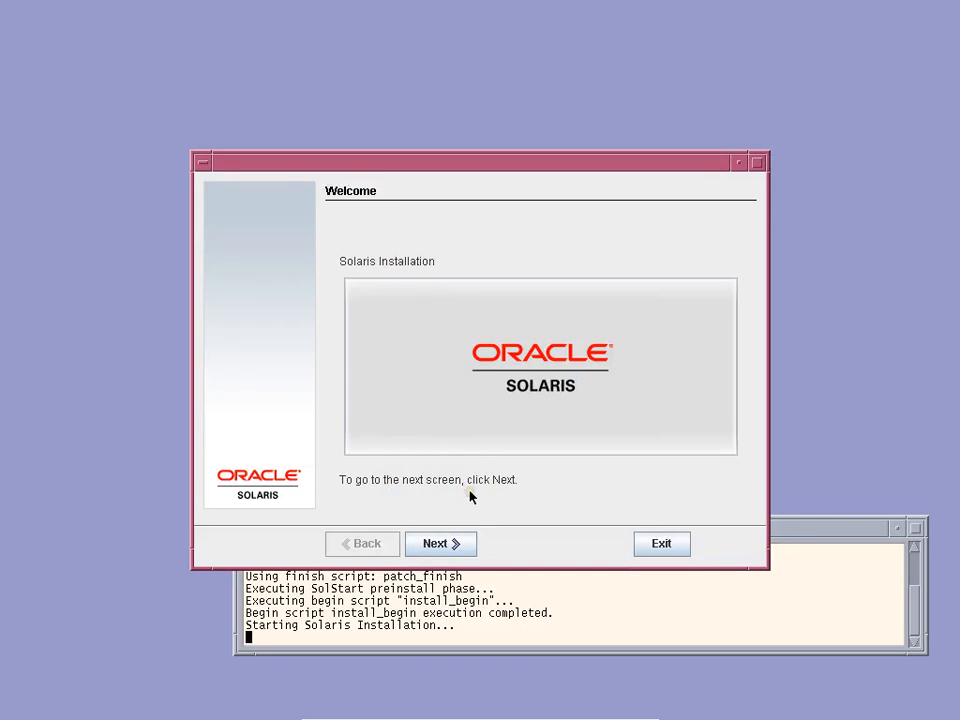
Keep automatic reboot and disc ejection enabled, acknowledge the ejection notice and use CD/DVD as the installation media
left_click(458, 543)
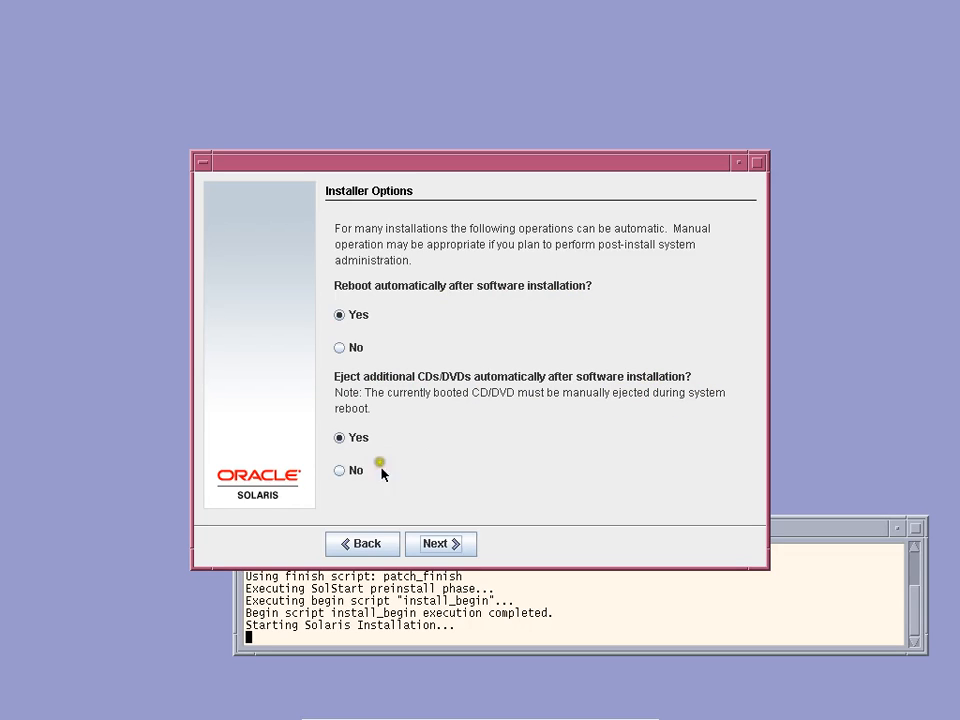
left_click(455, 544)
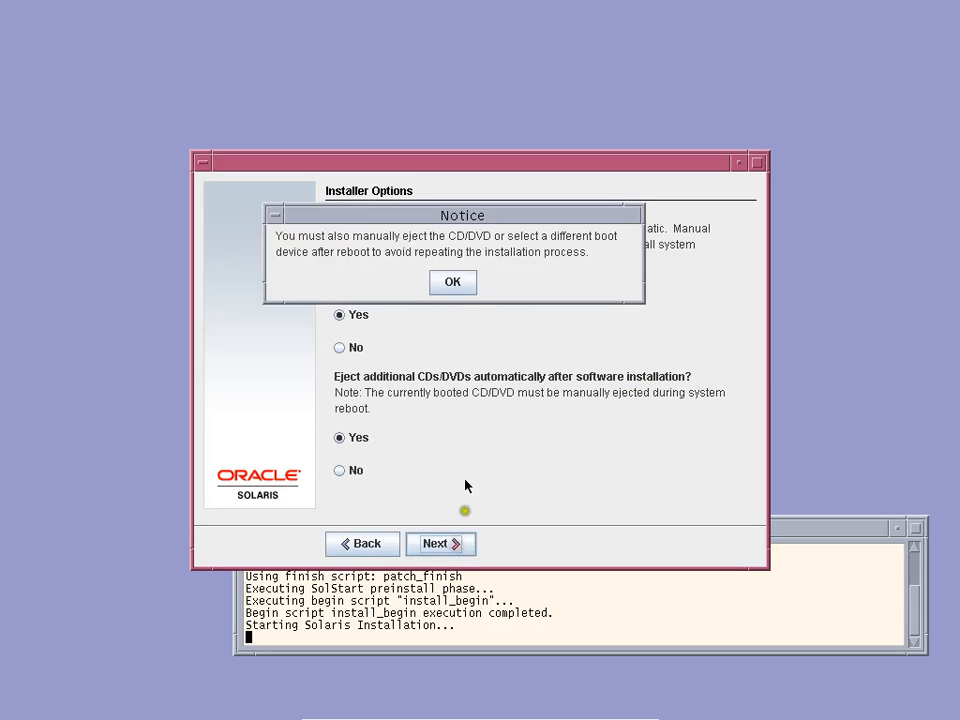
left_click(455, 284)
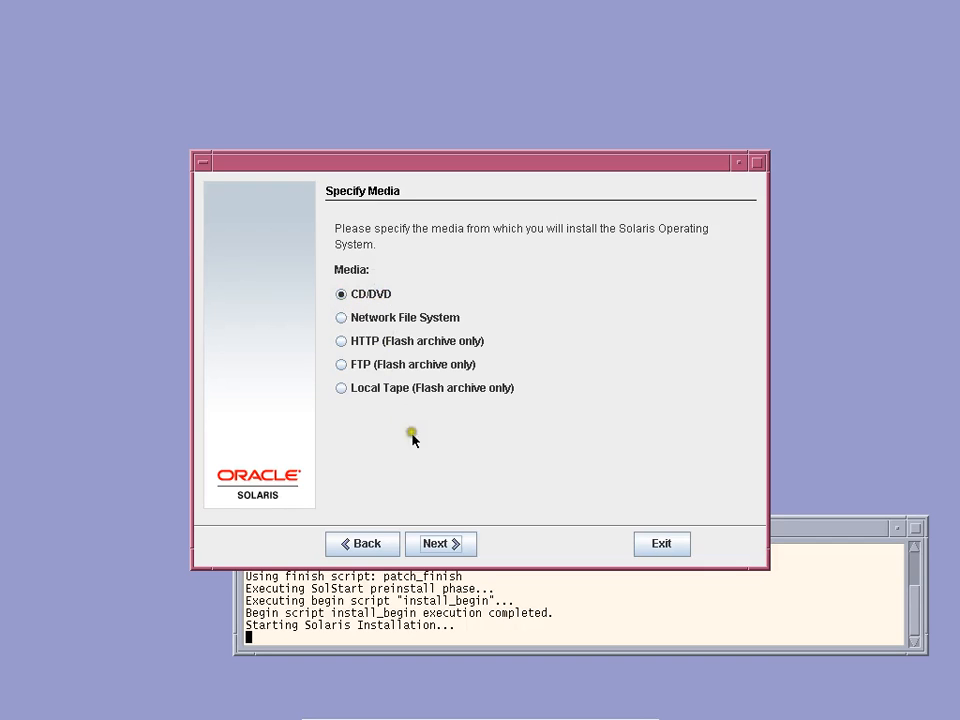
left_click(463, 549)
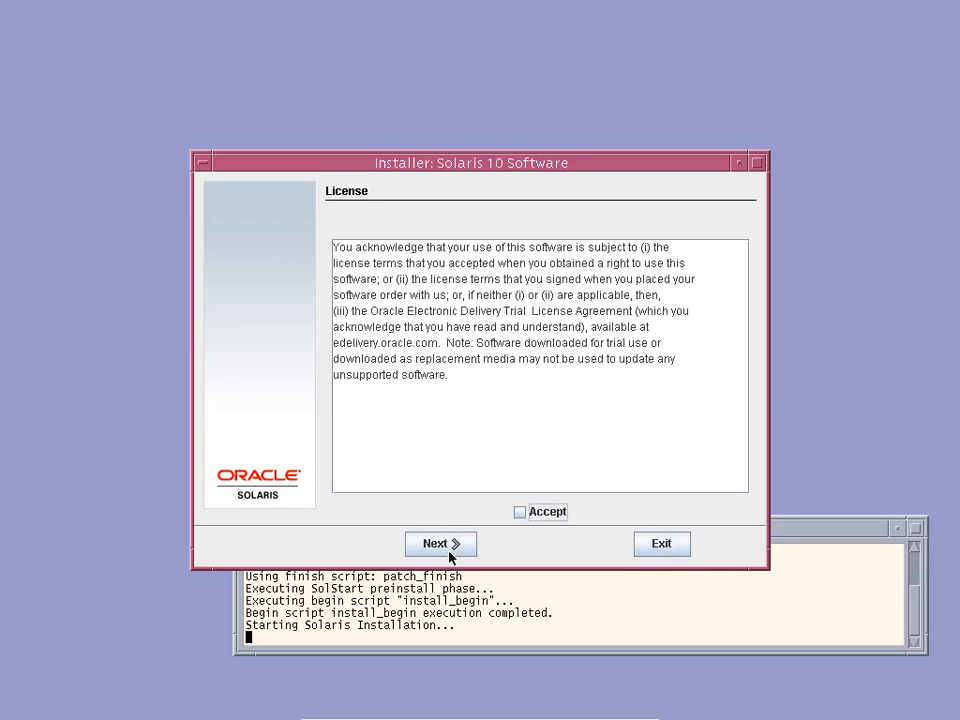
Accept the license agreement and choose Custom Install as the installation type
left_click(519, 512)
left_click(447, 548)
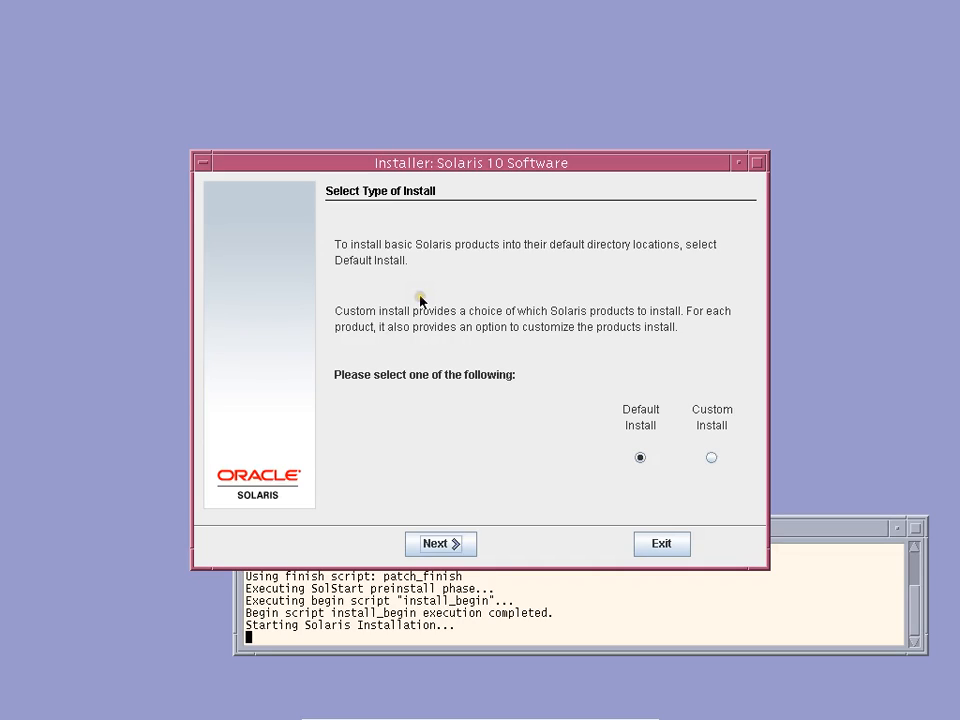
left_click(472, 545)
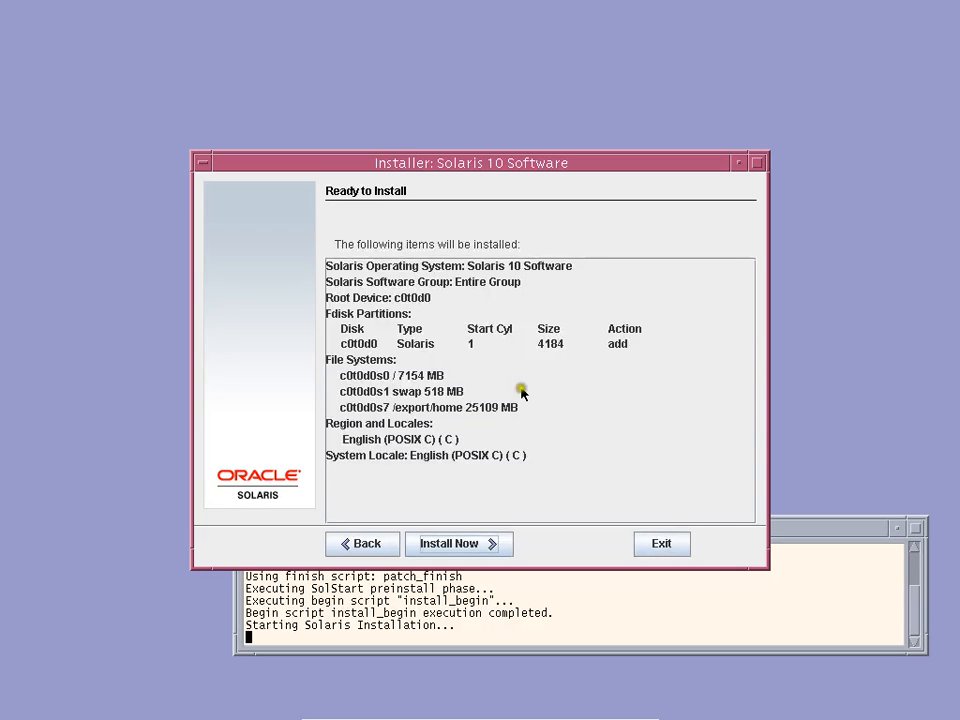
left_click(379, 549)
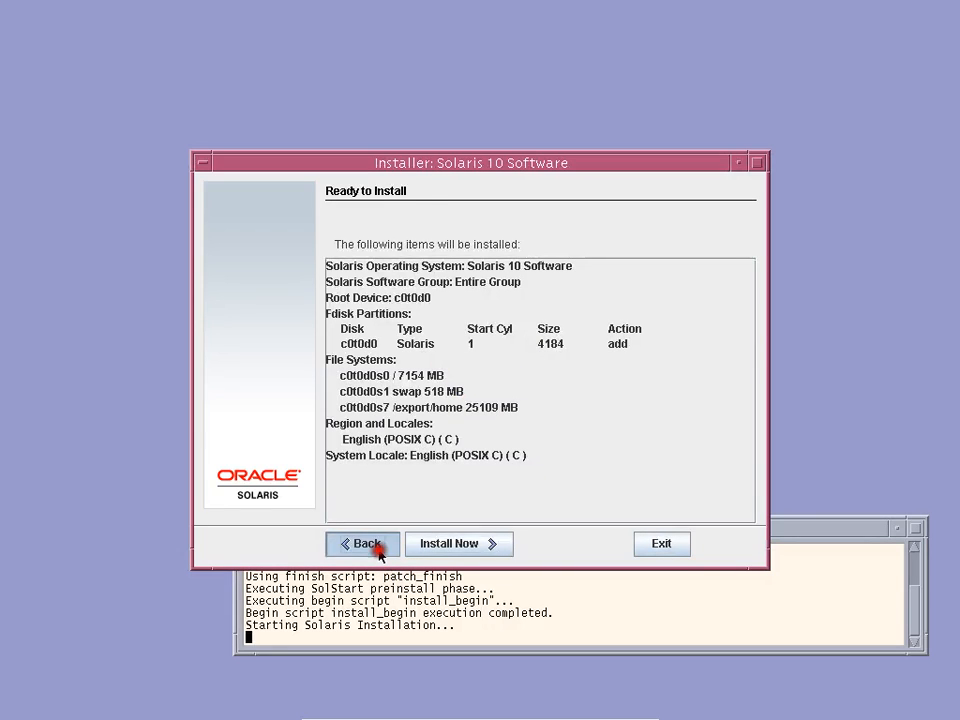
left_click(711, 457)
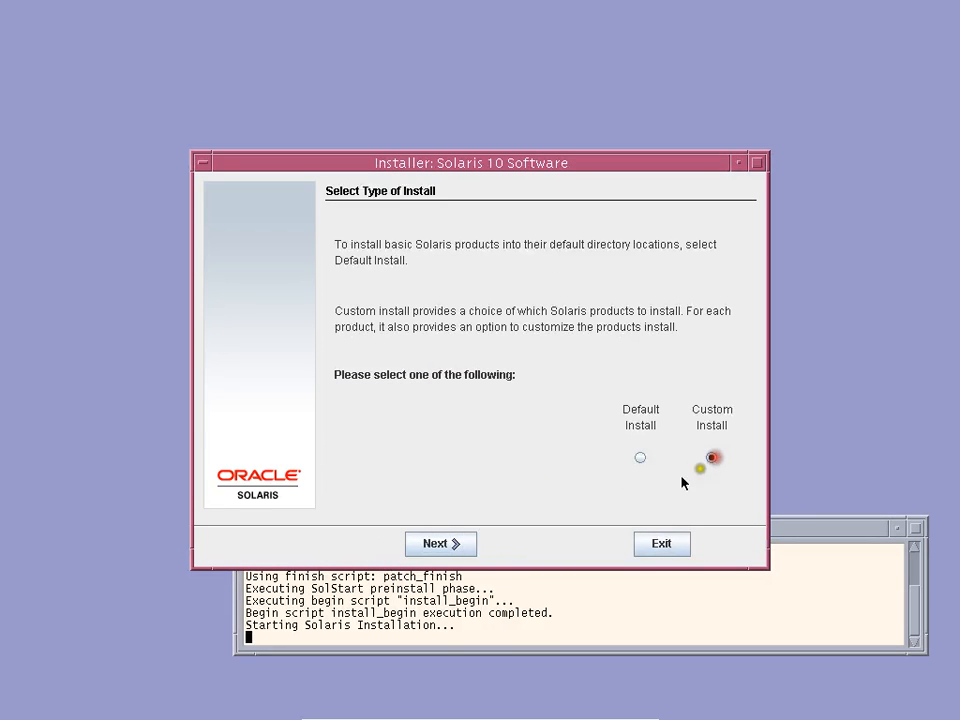
left_click(469, 547)
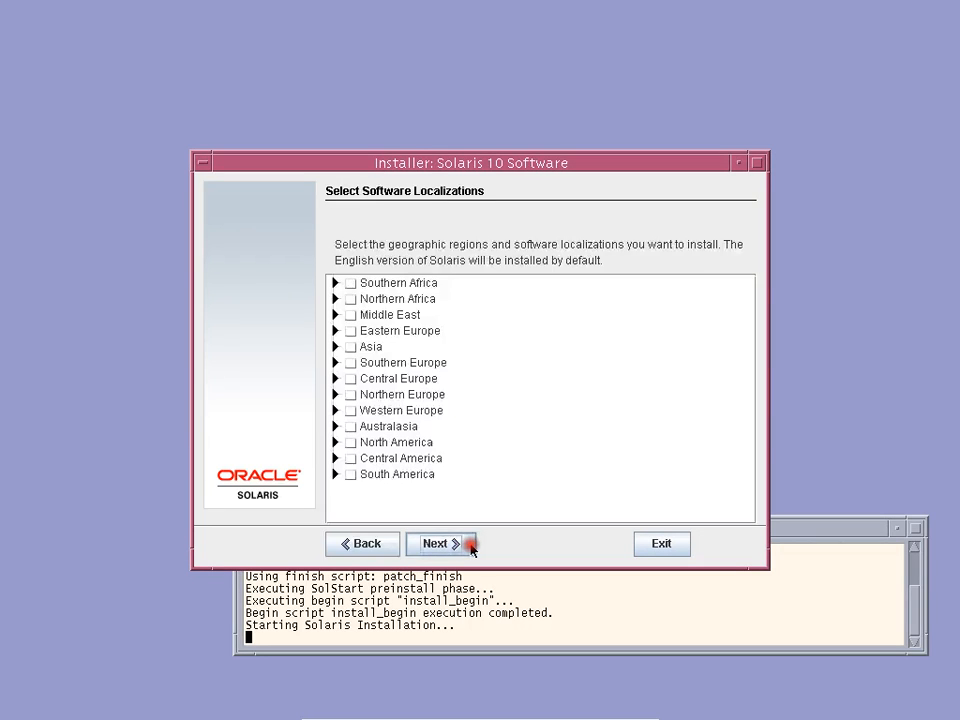
Include all Asia software localizations and set the initial system locale to English (India,UTF-8)
left_click(351, 347)
left_click(335, 347)
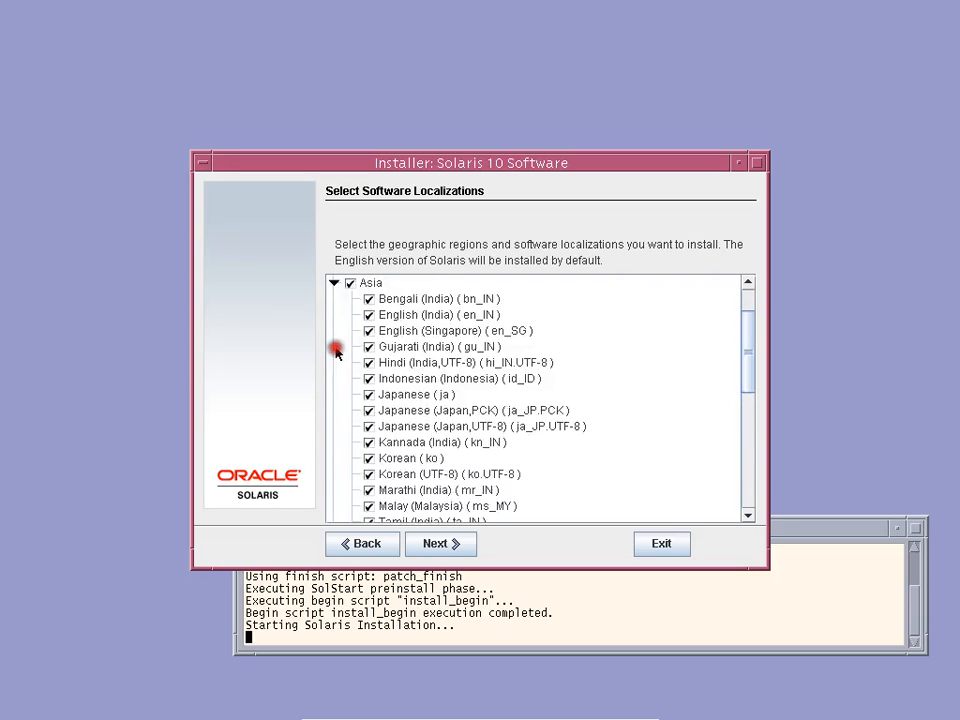
left_click(454, 542)
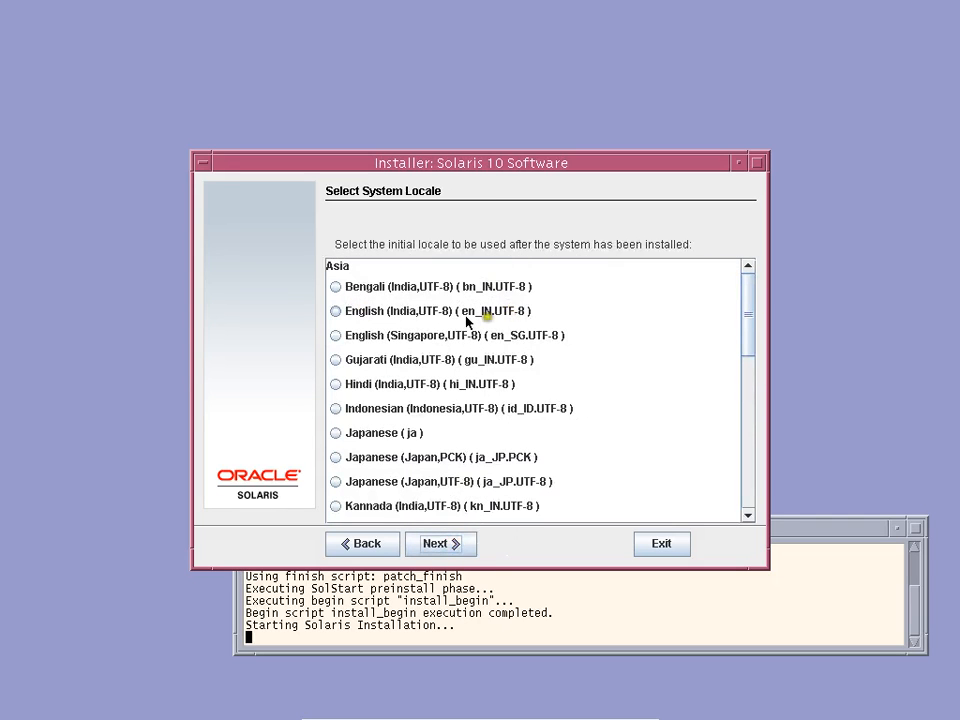
left_click(336, 312)
left_click(336, 311)
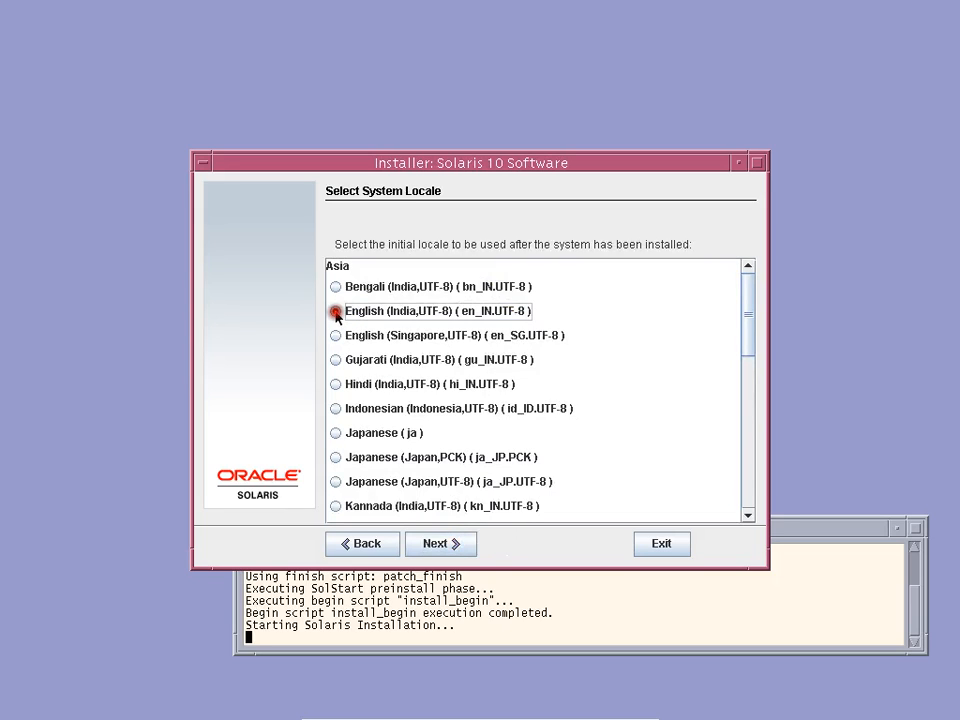
left_click(463, 553)
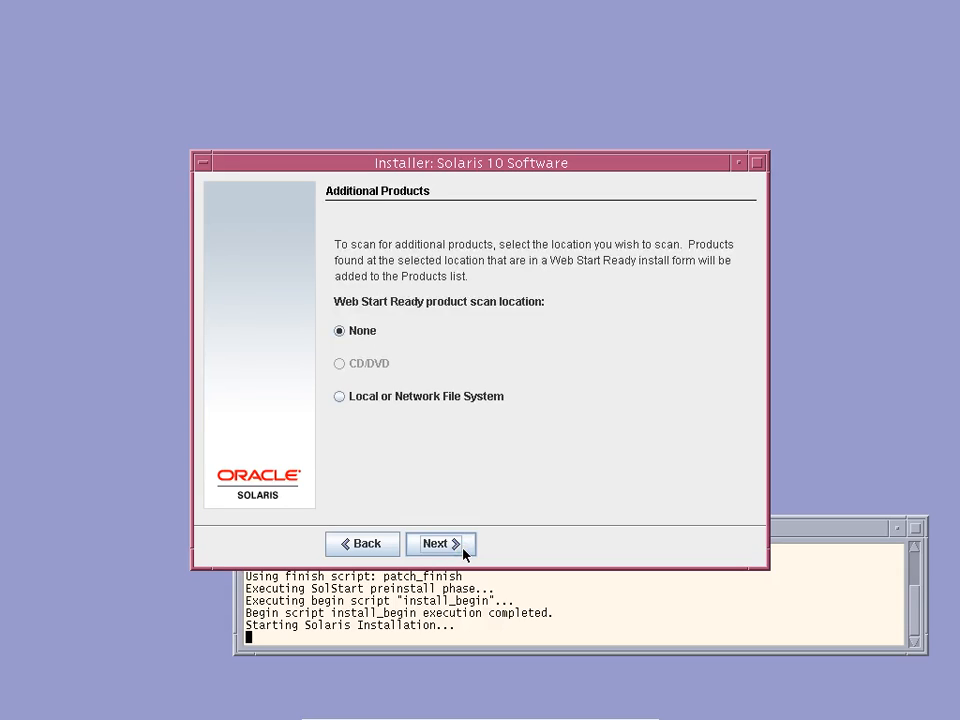
Skip scanning for additional products and install the Entire Group software with default packages
left_click(463, 553)
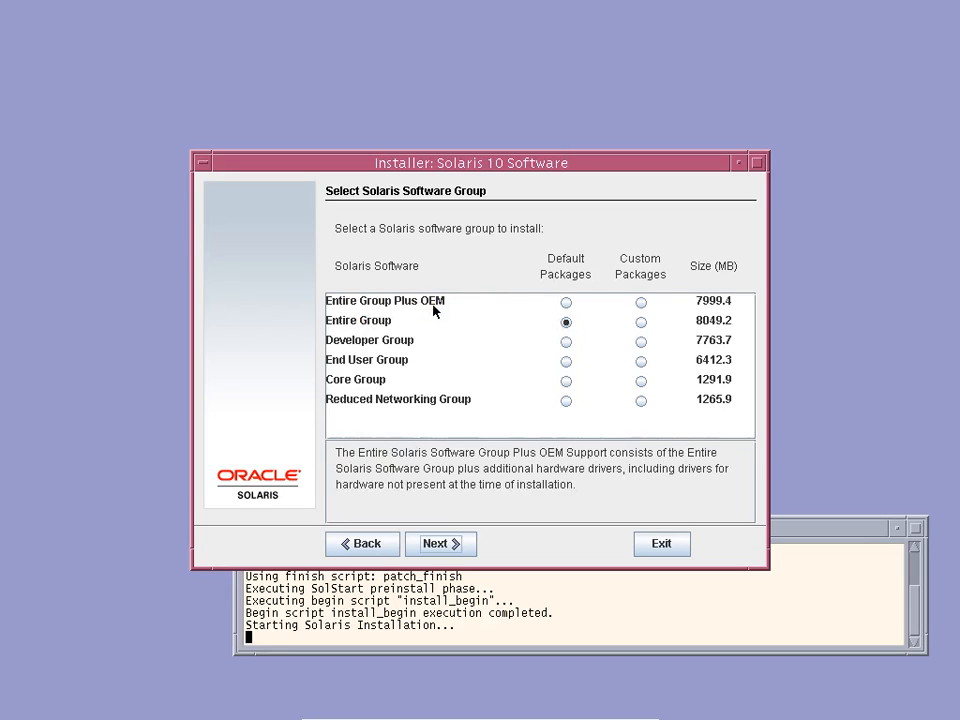
mouse_move(407, 345)
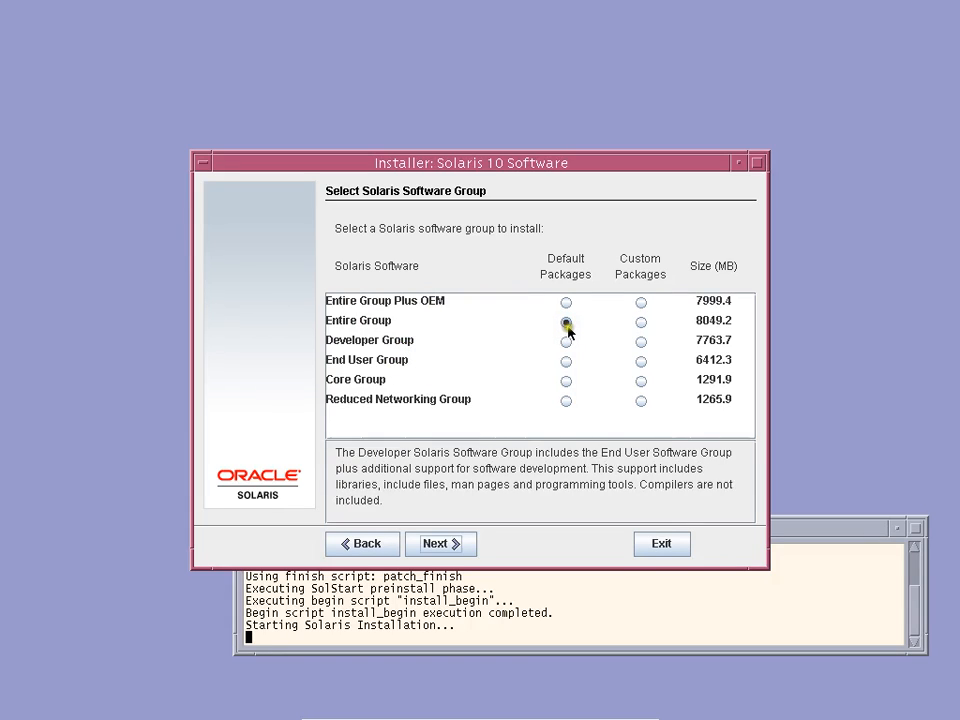
mouse_move(568, 328)
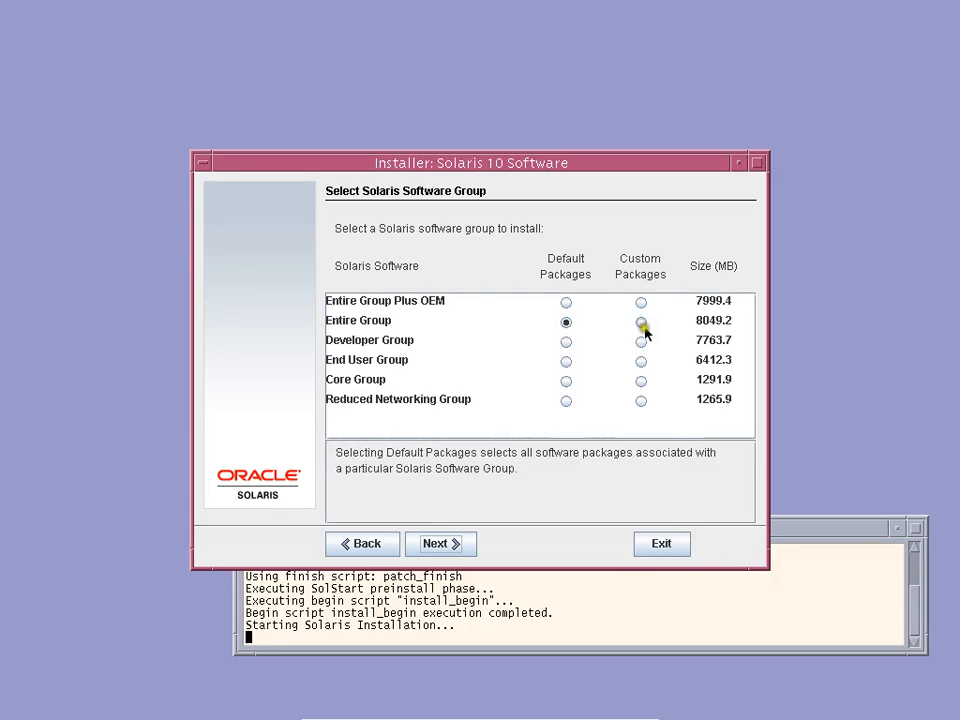
mouse_move(641, 328)
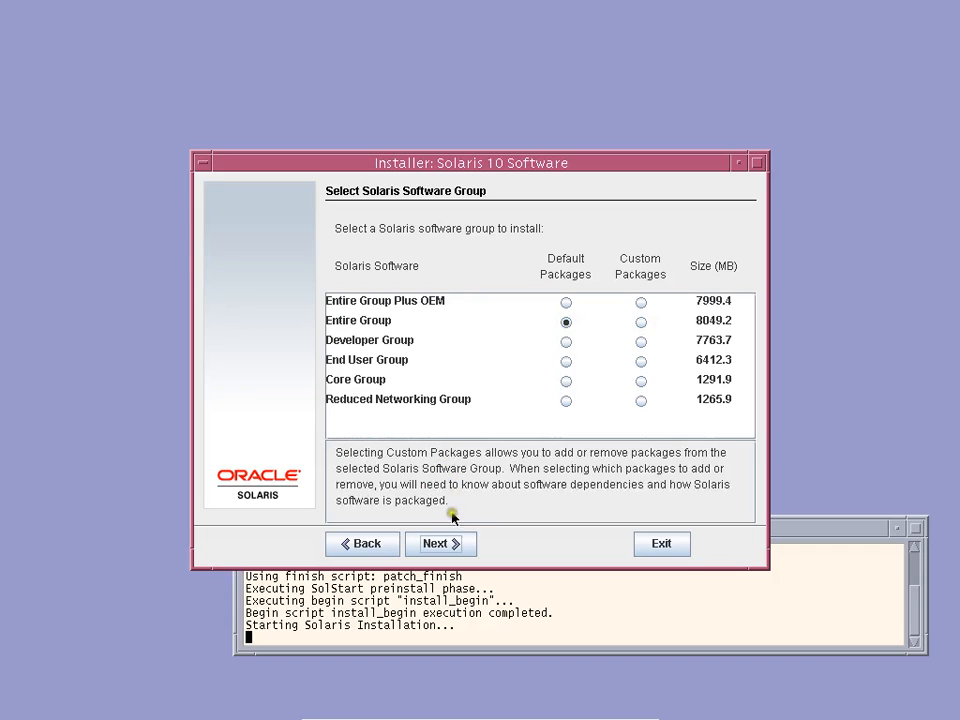
left_click(453, 545)
Lay out the file systems on boot disk c0t0d0 and choose it for fdisk customization, keeping its 32820 MB Solaris partition
left_click(663, 277)
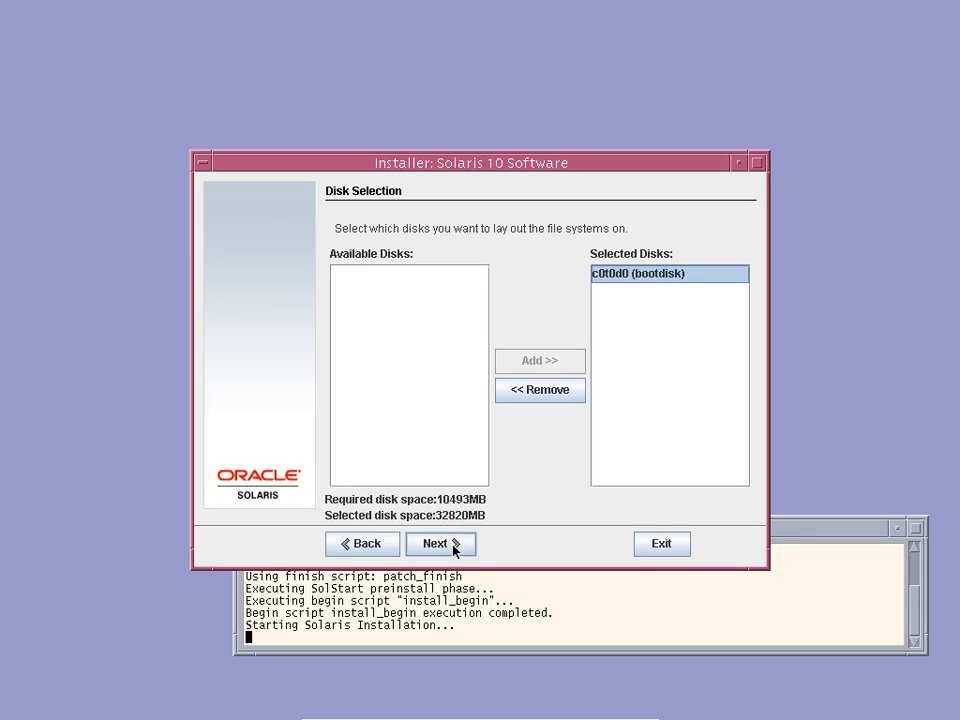
left_click(454, 545)
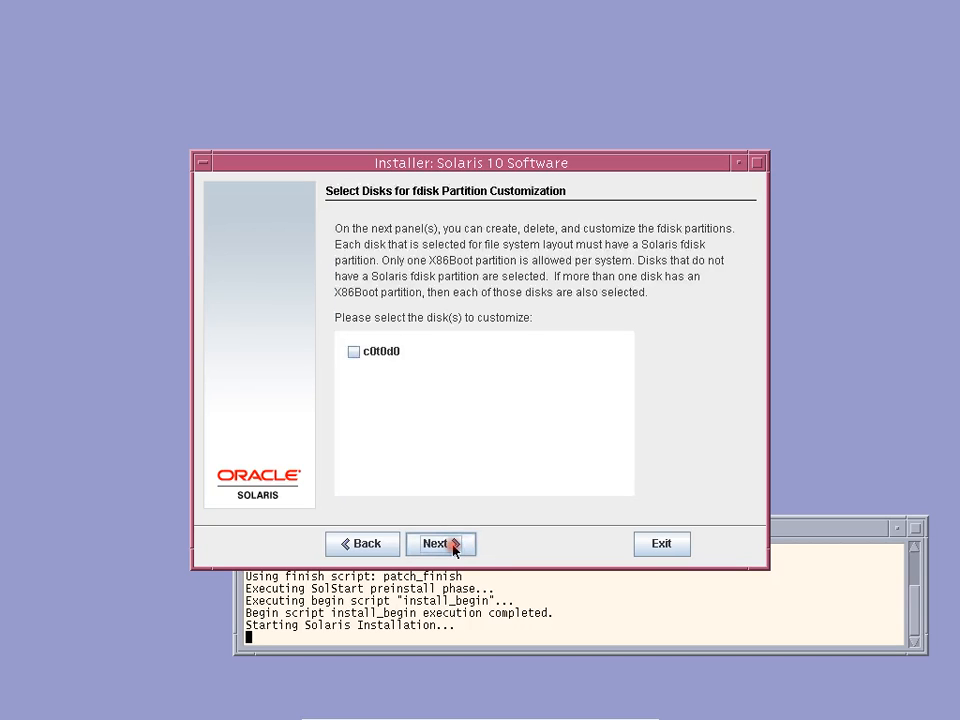
left_click(371, 357)
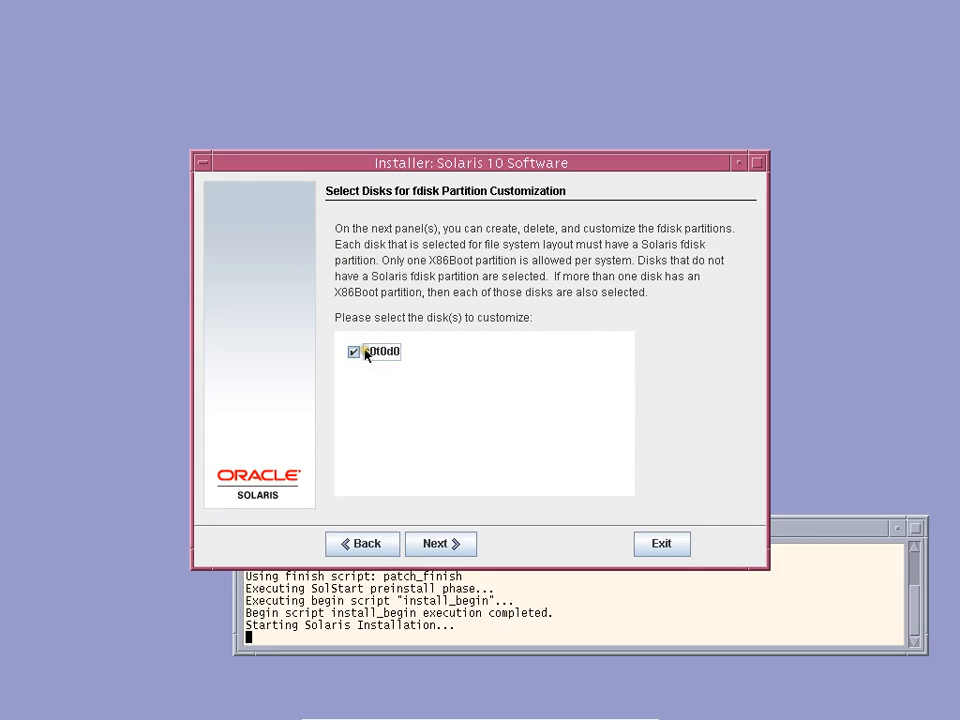
left_click(467, 551)
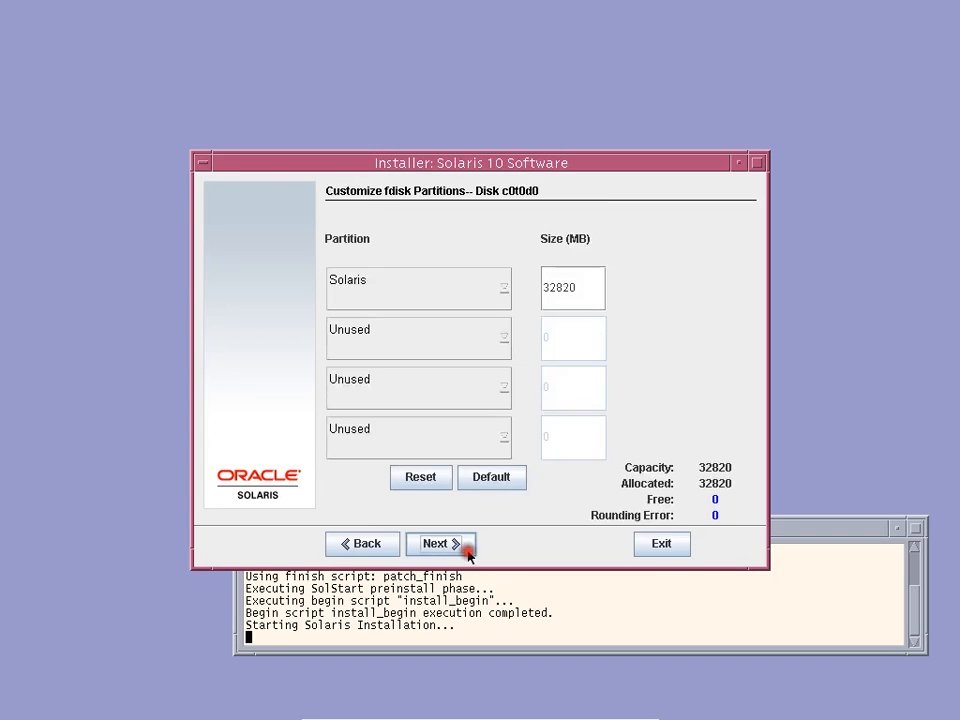
double_click(577, 289)
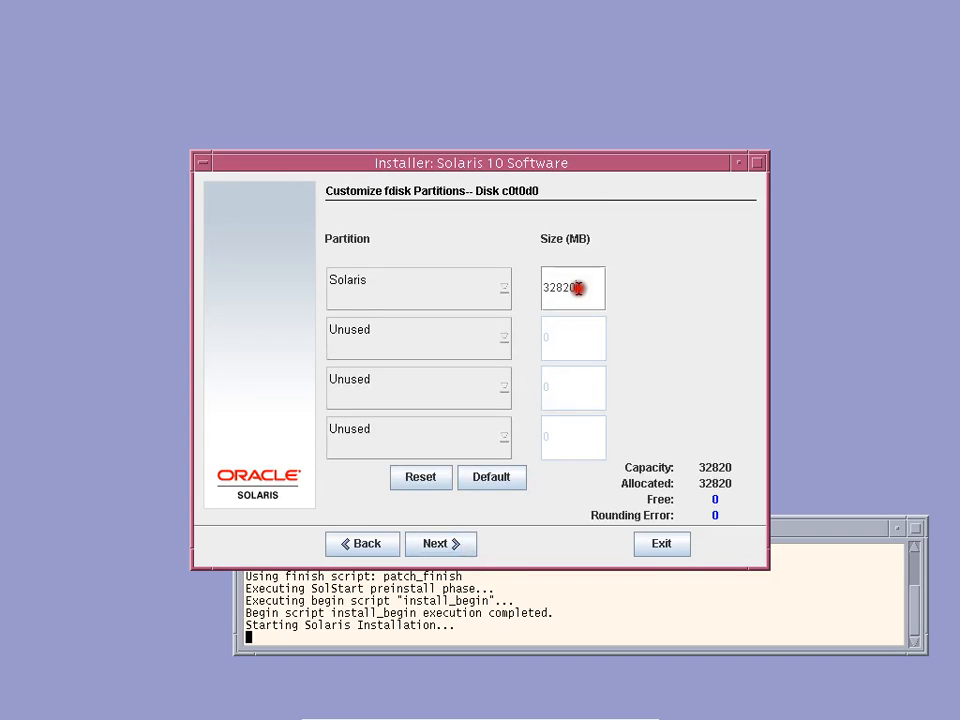
left_click(447, 543)
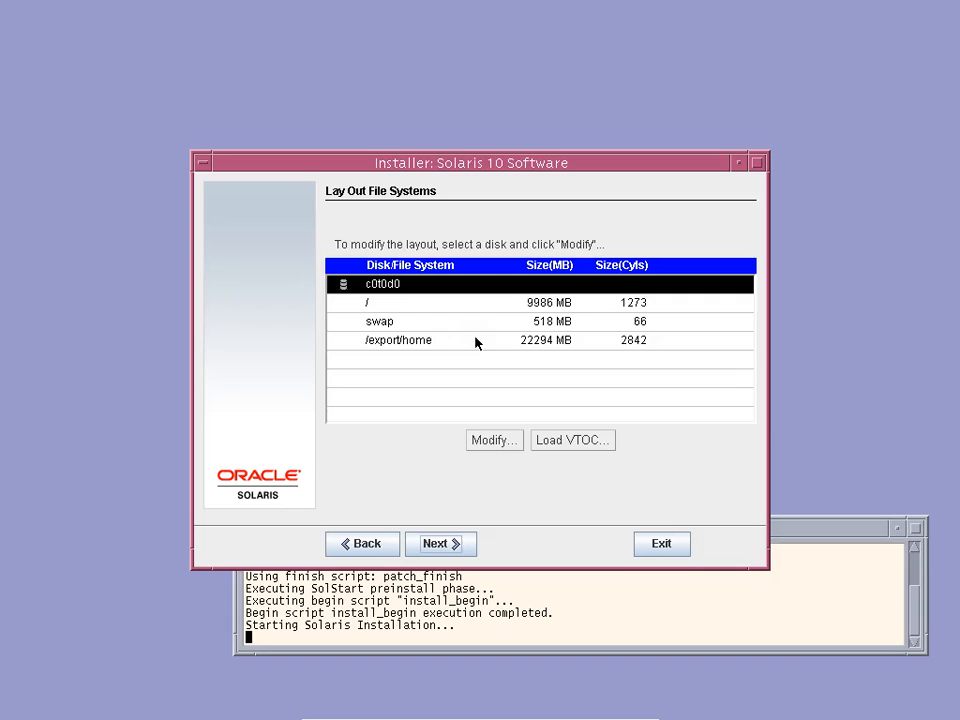
Modify the c0t0d0 file system layout by adding /opt/oracle on slice 6 with a size of 10240 MB
left_click(487, 437)
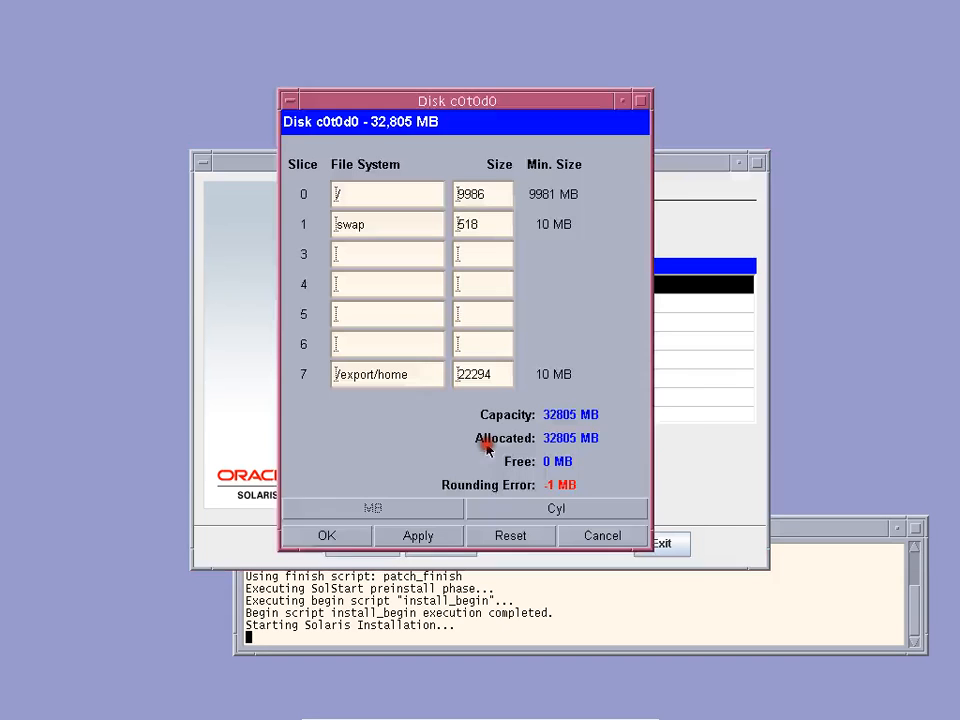
double_click(491, 223)
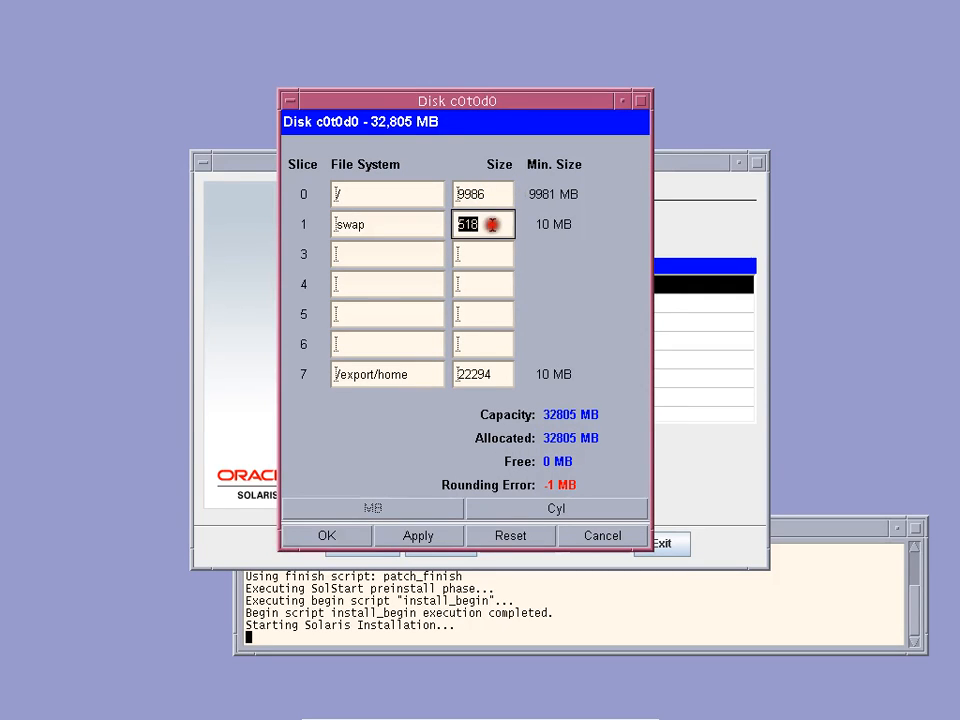
double_click(488, 376)
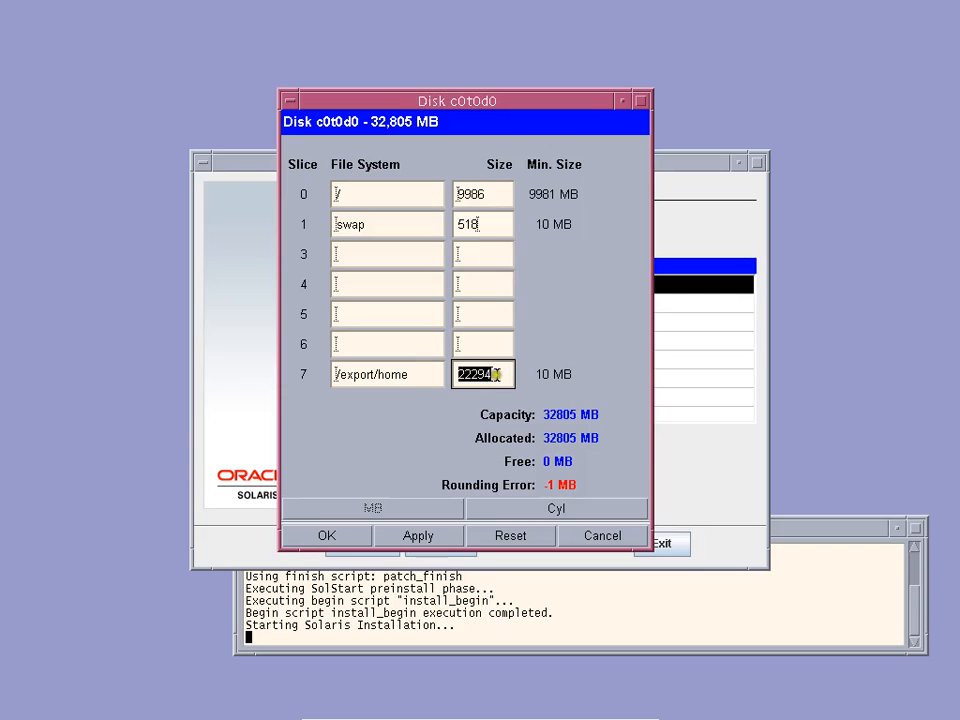
left_click(400, 346)
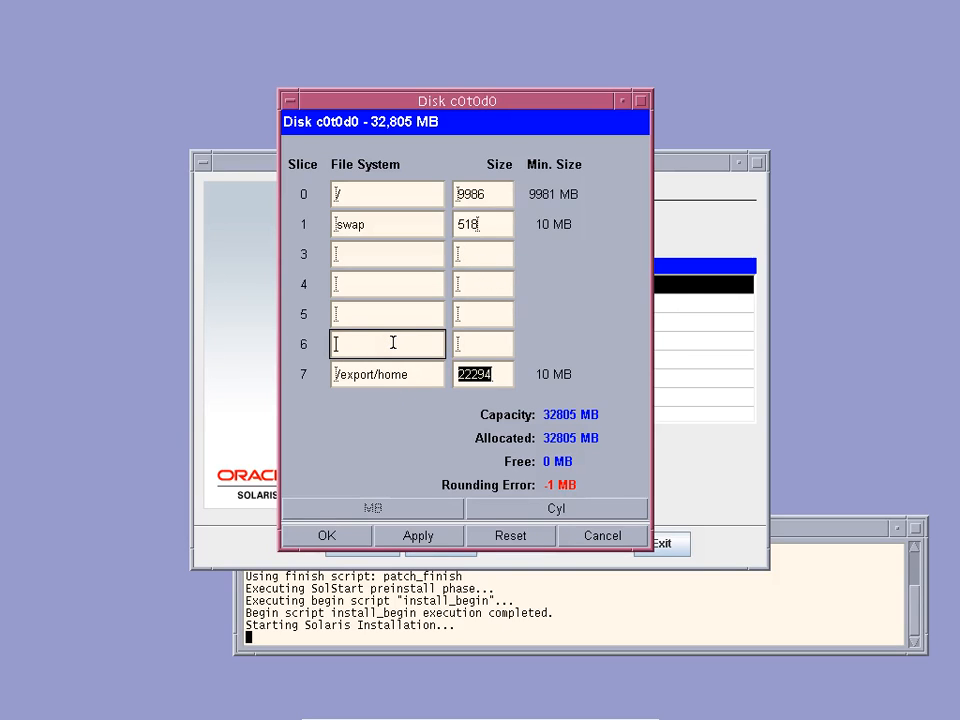
type("/opt/oracle")
left_click(490, 344)
type("10")
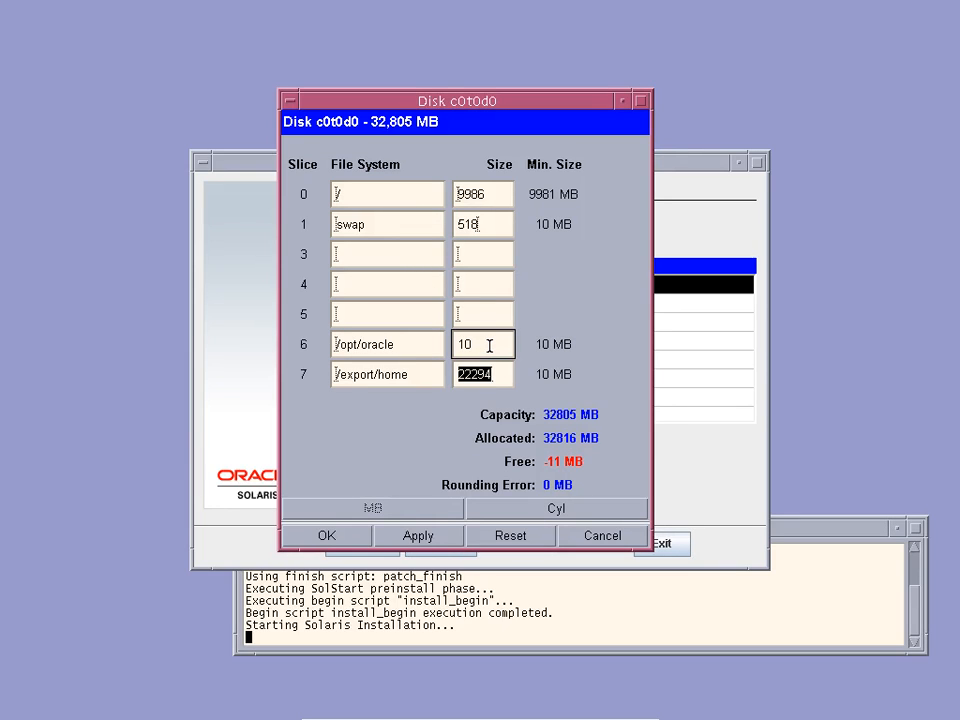
type("240")
Set the /export/home size on slice 7 to 10240 MB, leaving slice 5 empty
left_click(490, 314)
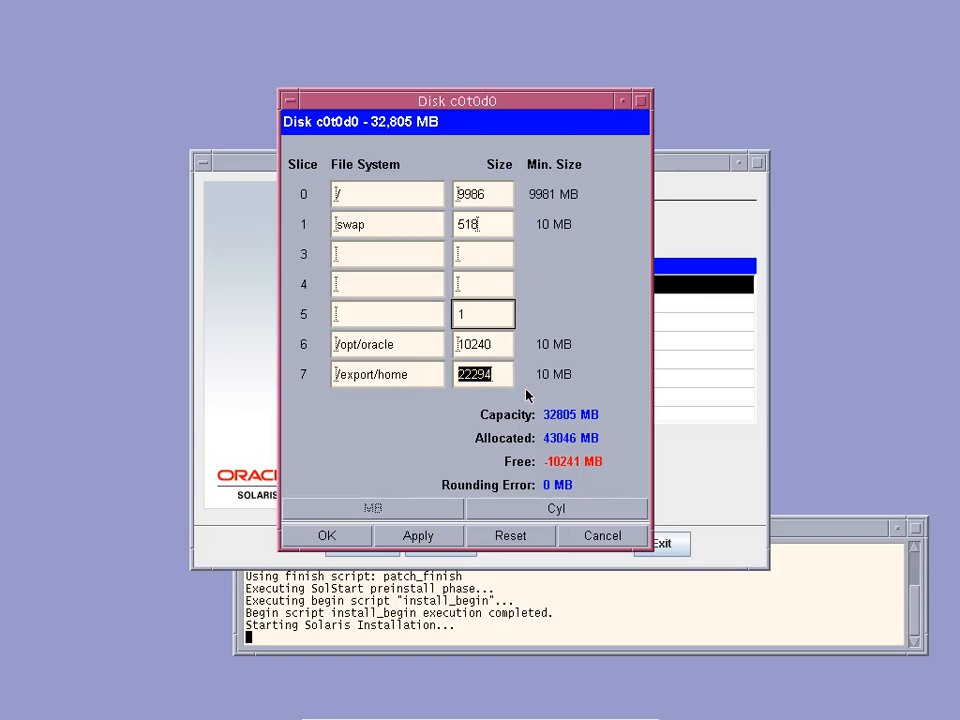
type("240")
left_click_drag(491, 314, 441, 318)
key("ctrl+c")
key("BackSpace")
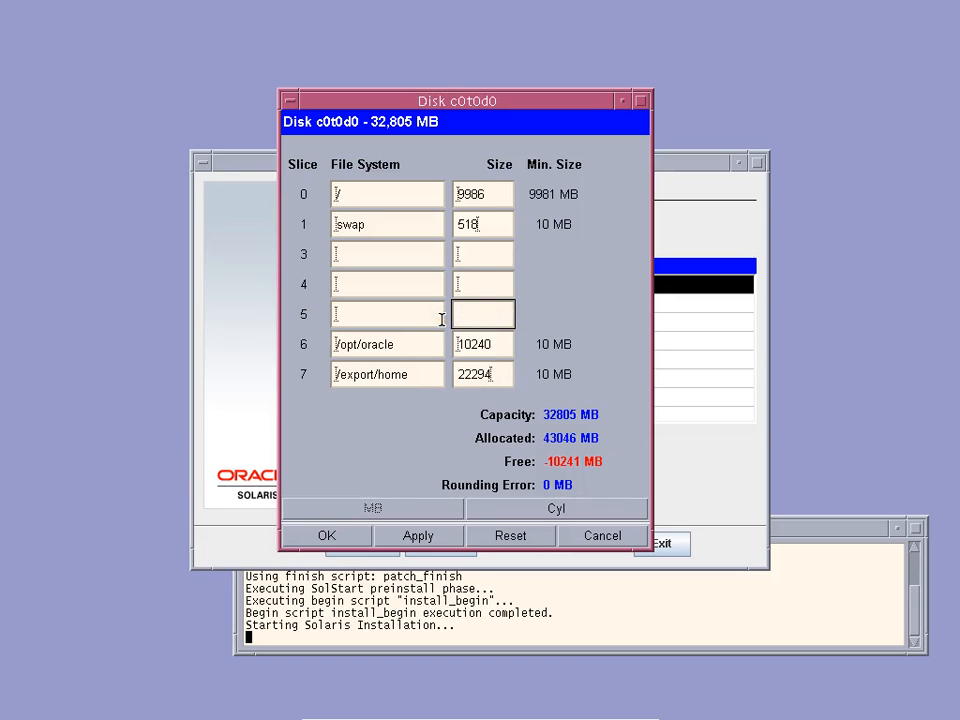
left_click(482, 375)
left_click_drag(497, 374, 437, 369)
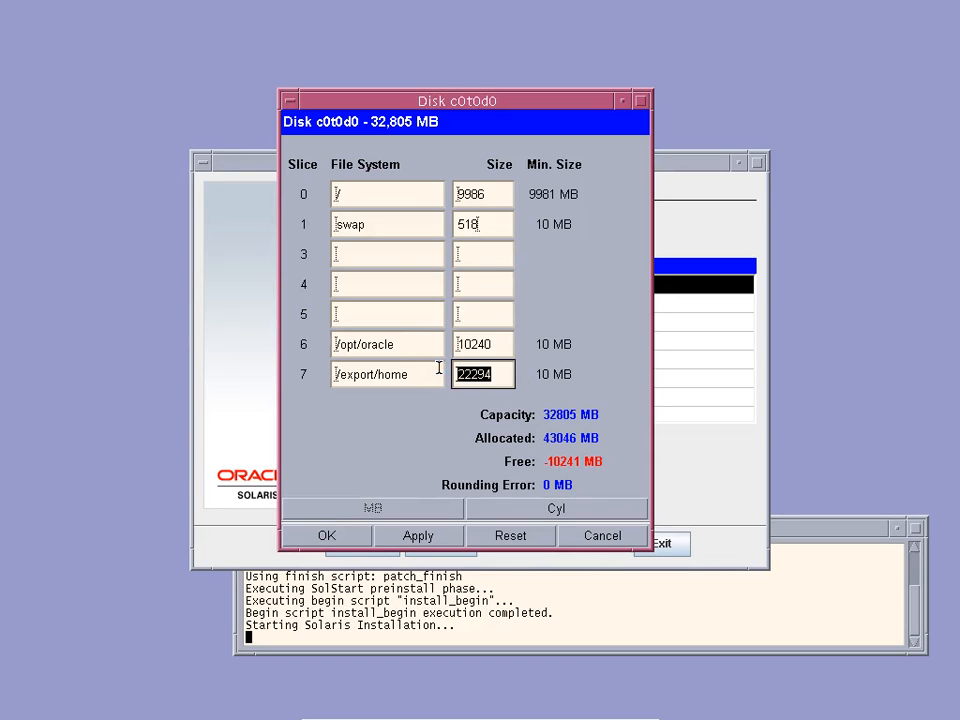
key("ctrl+v")
Re-enter 10240 MB as the /export/home size on slice 7
left_click(482, 316)
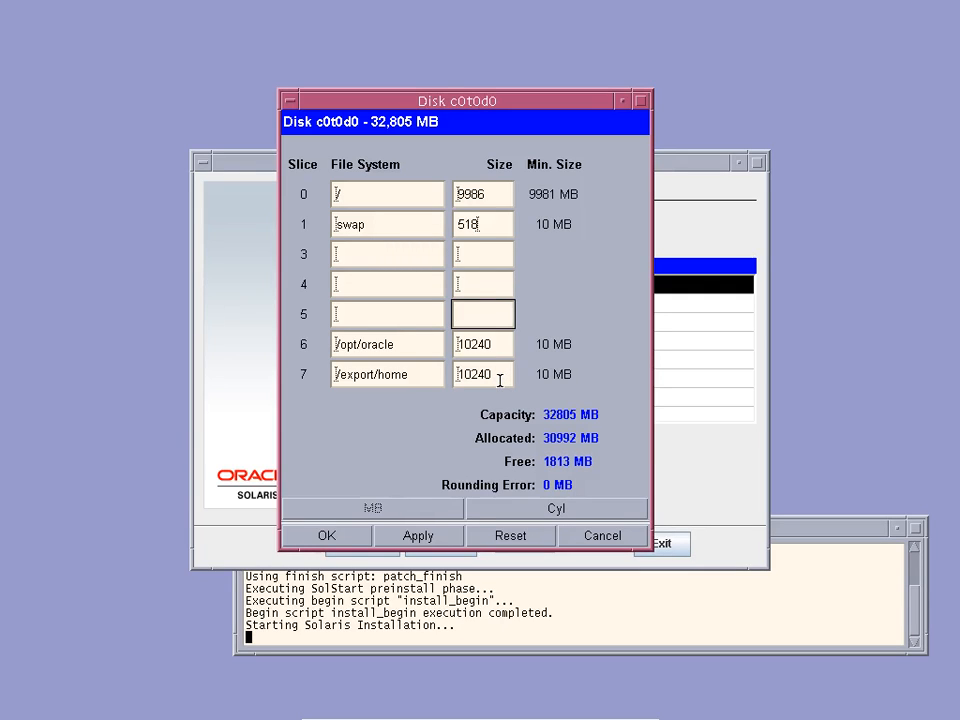
left_click(488, 343)
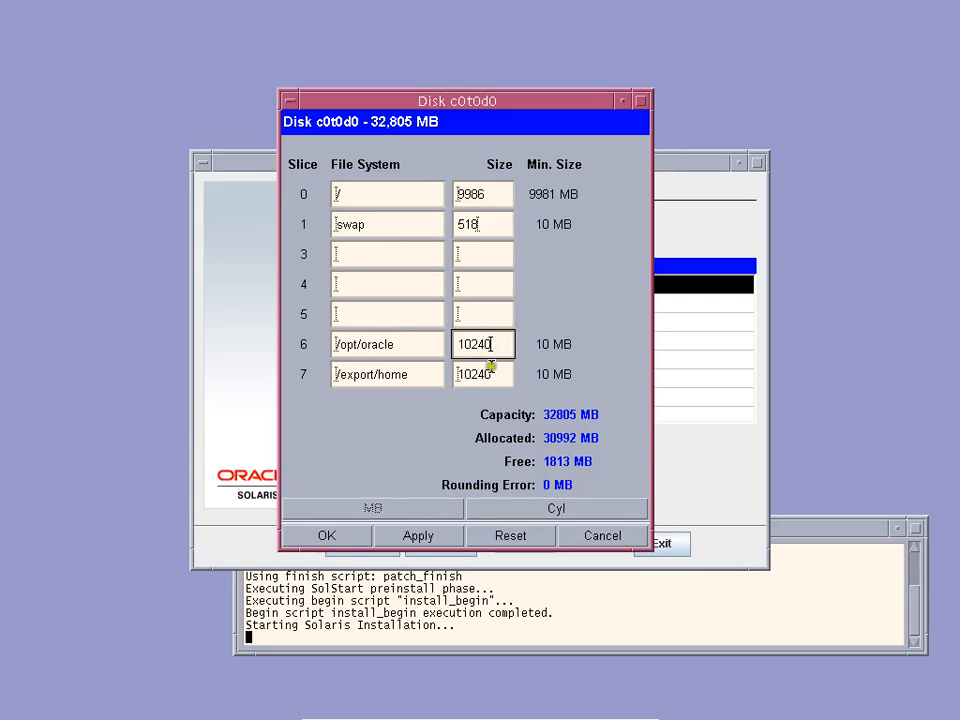
left_click(493, 375)
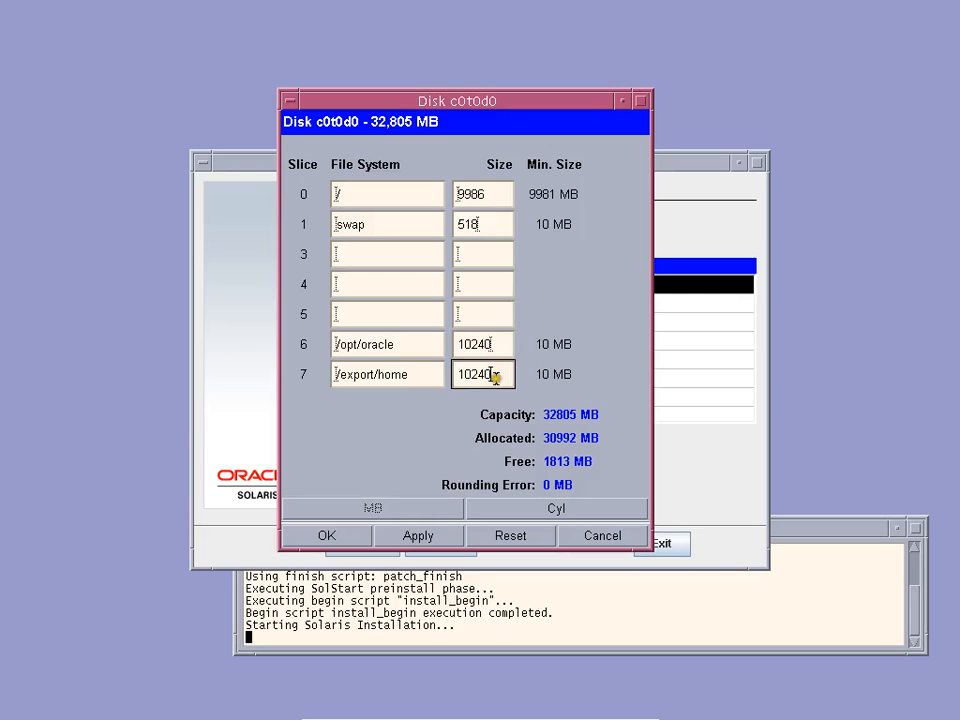
key("BackSpace")
left_click(486, 343)
left_click(491, 375)
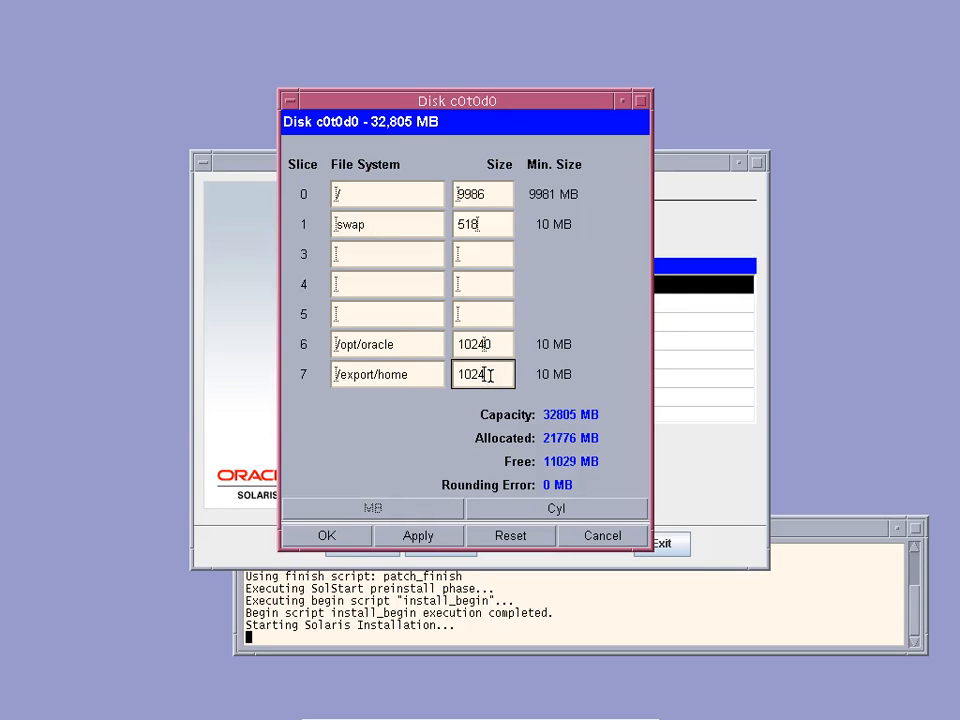
left_click(482, 314)
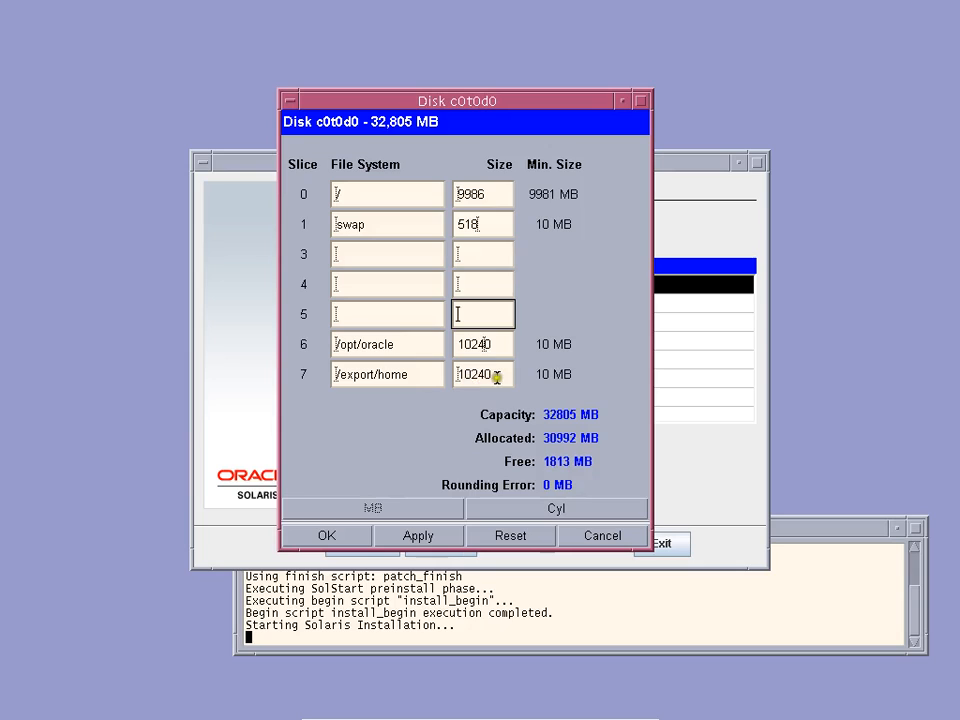
Reduce the /export/home size on slice 7 to 8192 MB
left_click_drag(499, 377, 455, 372)
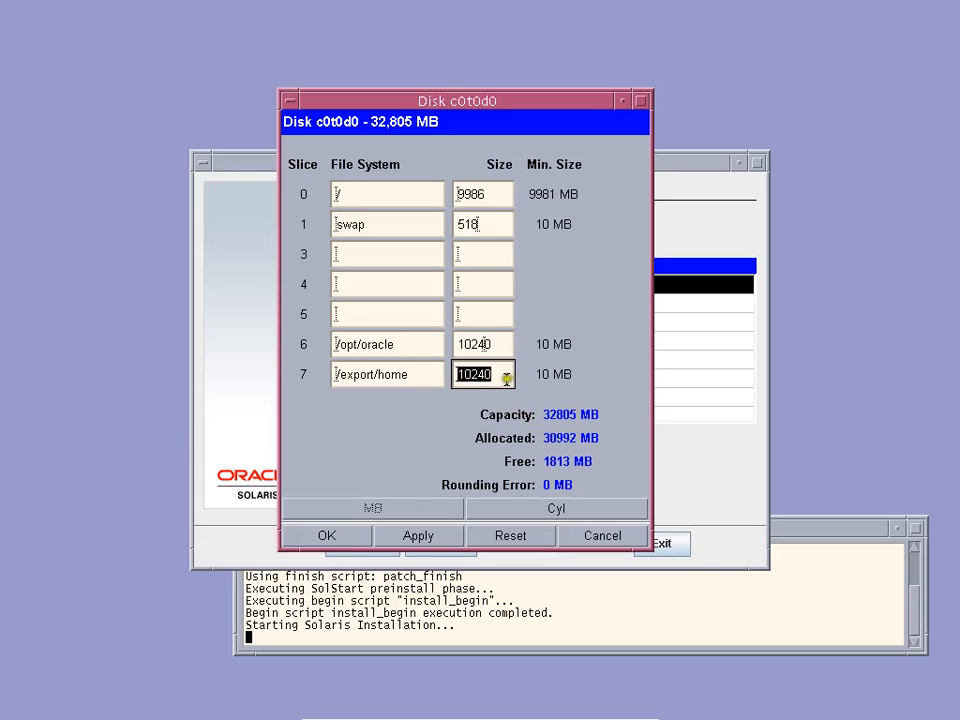
left_click_drag(506, 375, 430, 372)
type("8")
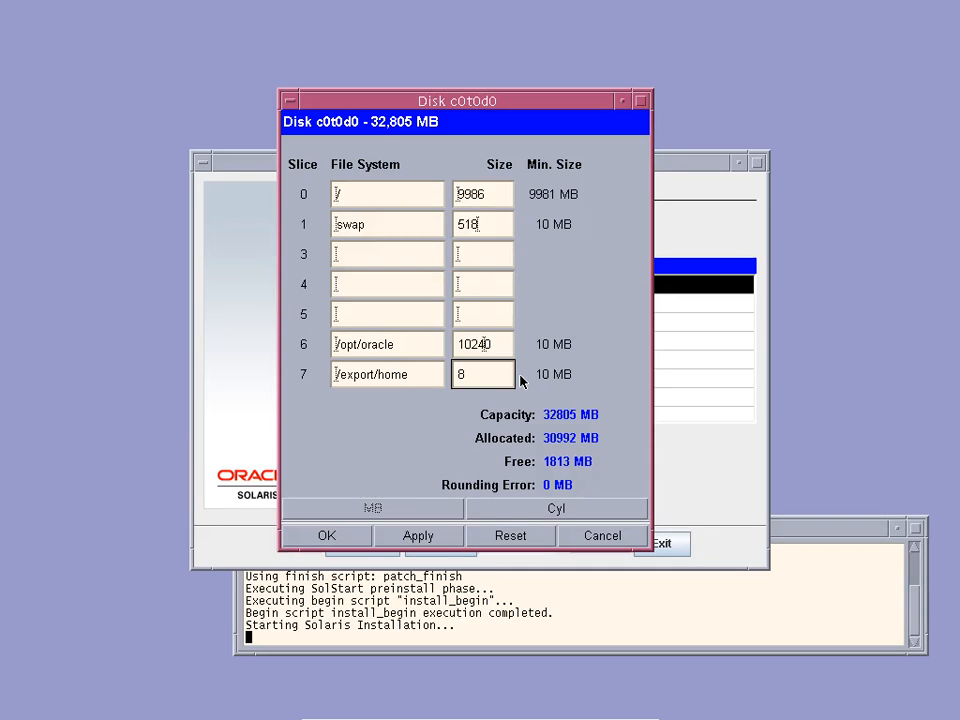
type("192")
left_click(481, 314)
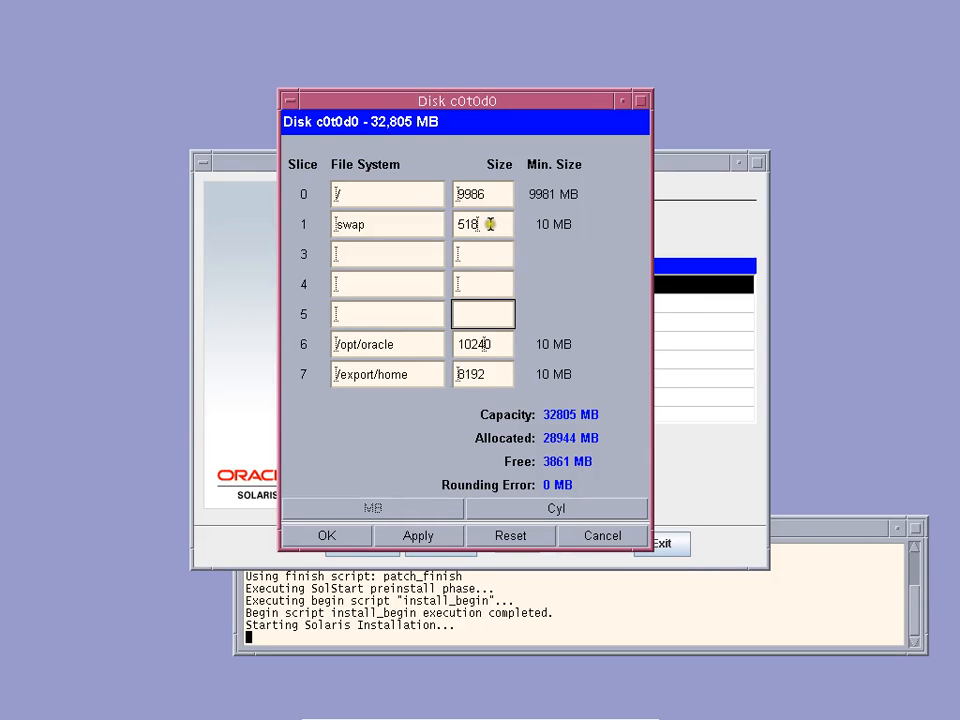
Set the swap size on slice 1 to 3060 MB
left_click_drag(493, 225, 445, 221)
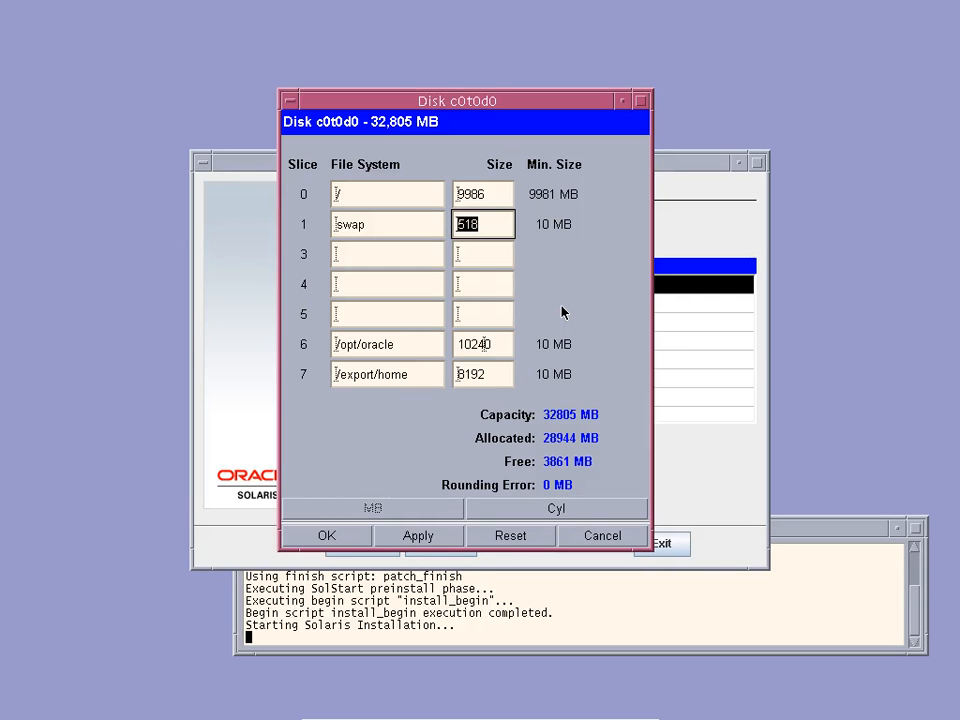
type("3060")
left_click(486, 257)
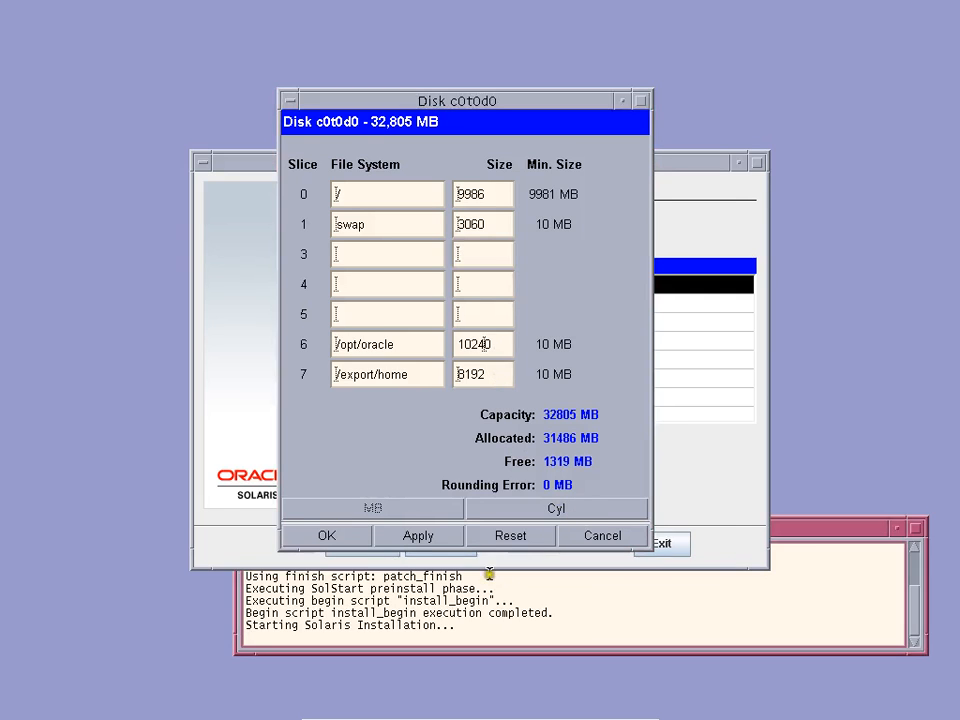
left_click(603, 711)
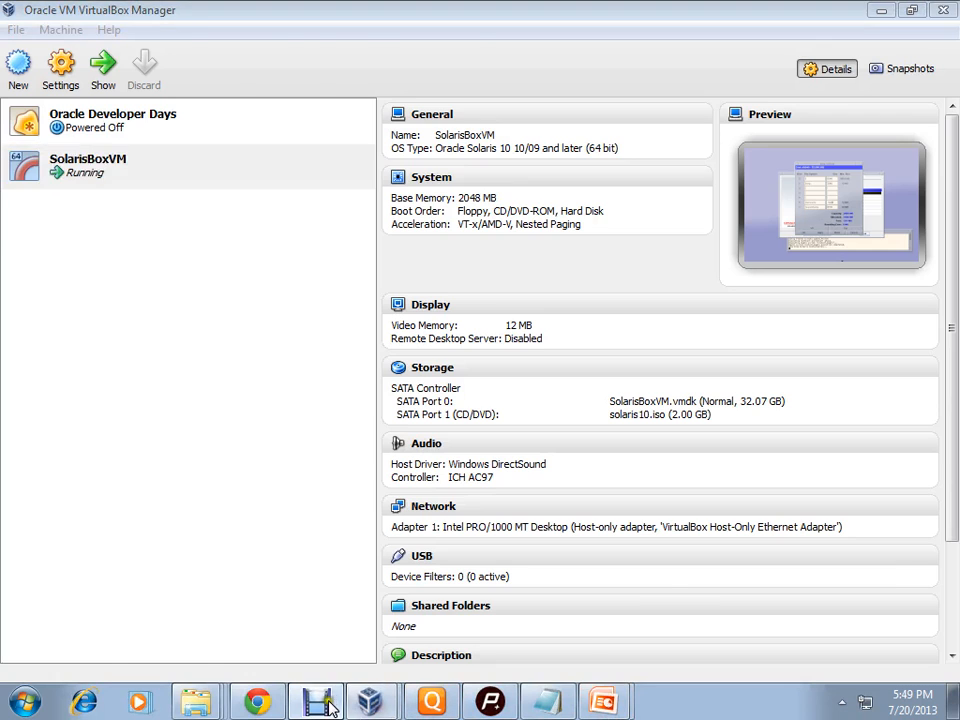
left_click(317, 703)
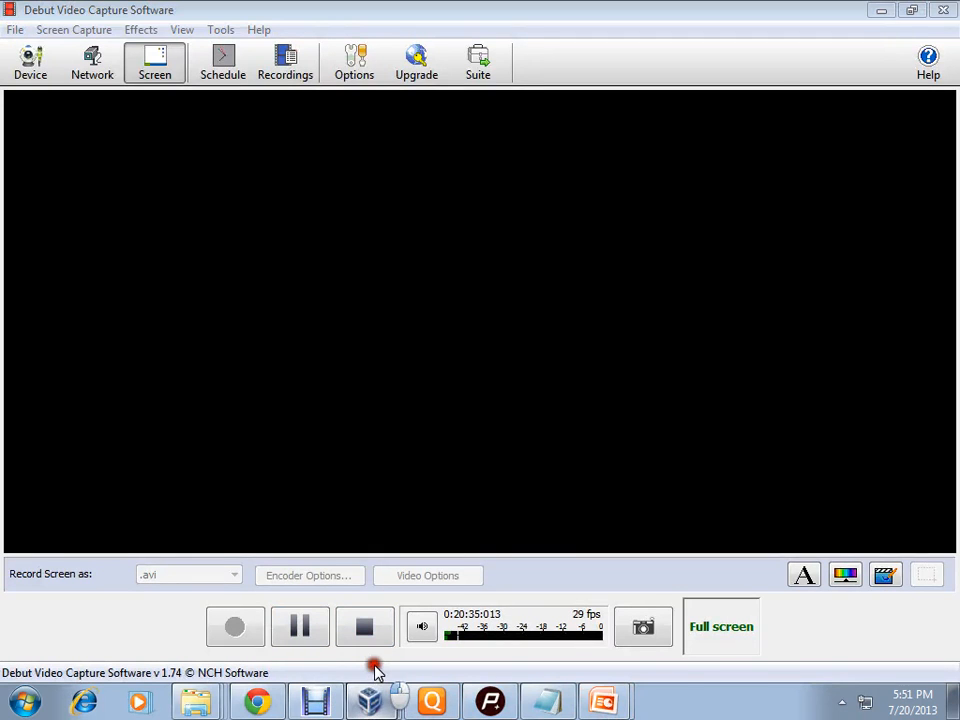
left_click(370, 700)
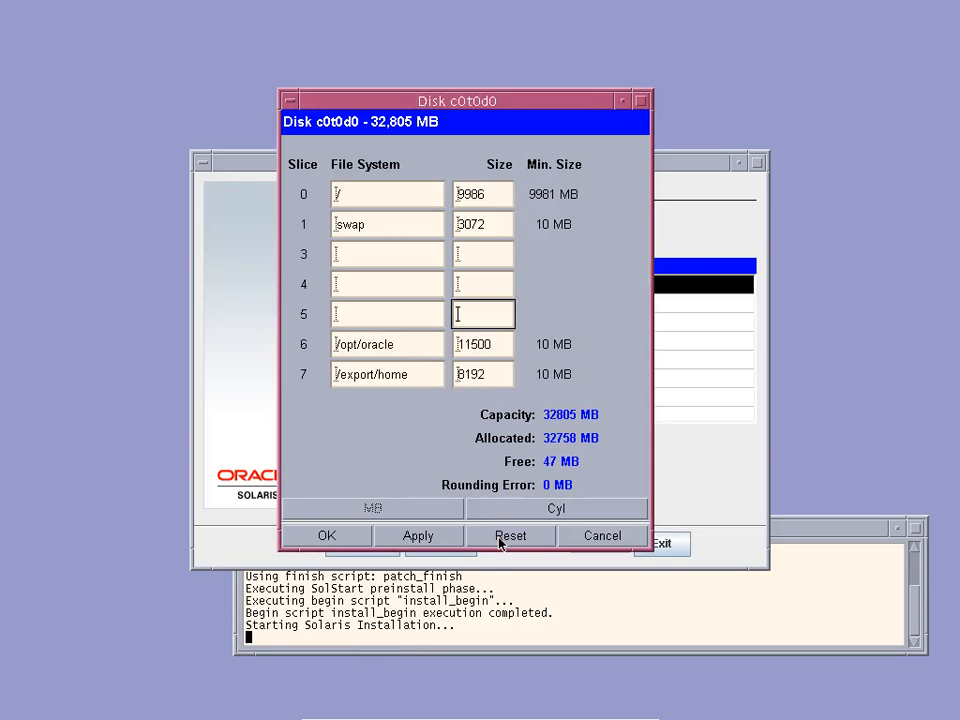
Show the c0t0d0 layout in cylinders and discard the layout edits
left_click(456, 317)
left_click(553, 509)
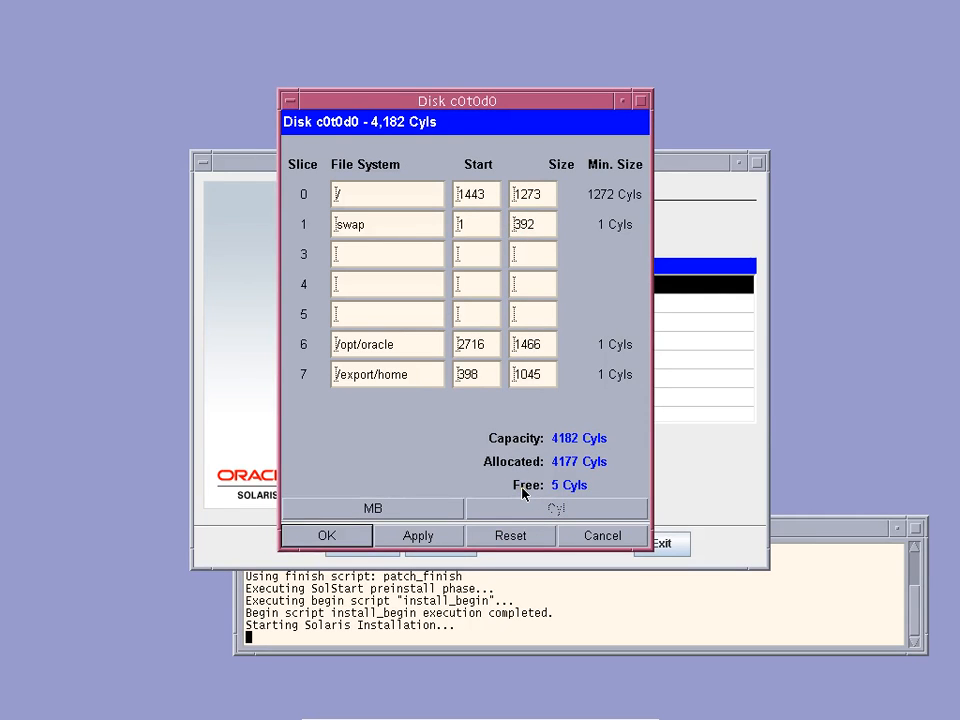
left_click(585, 537)
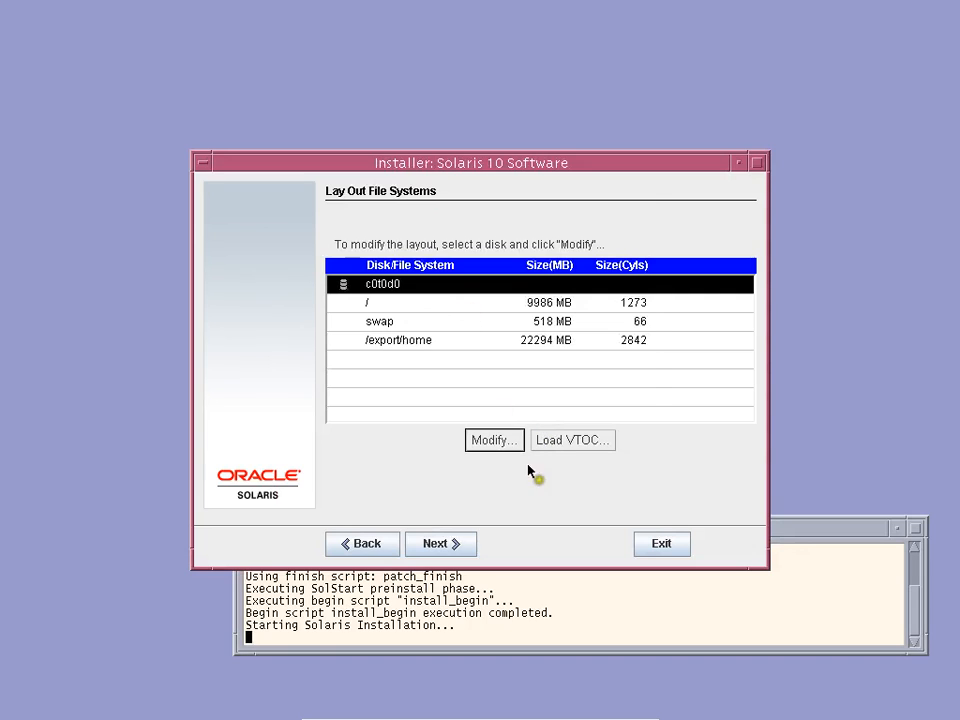
left_click(503, 440)
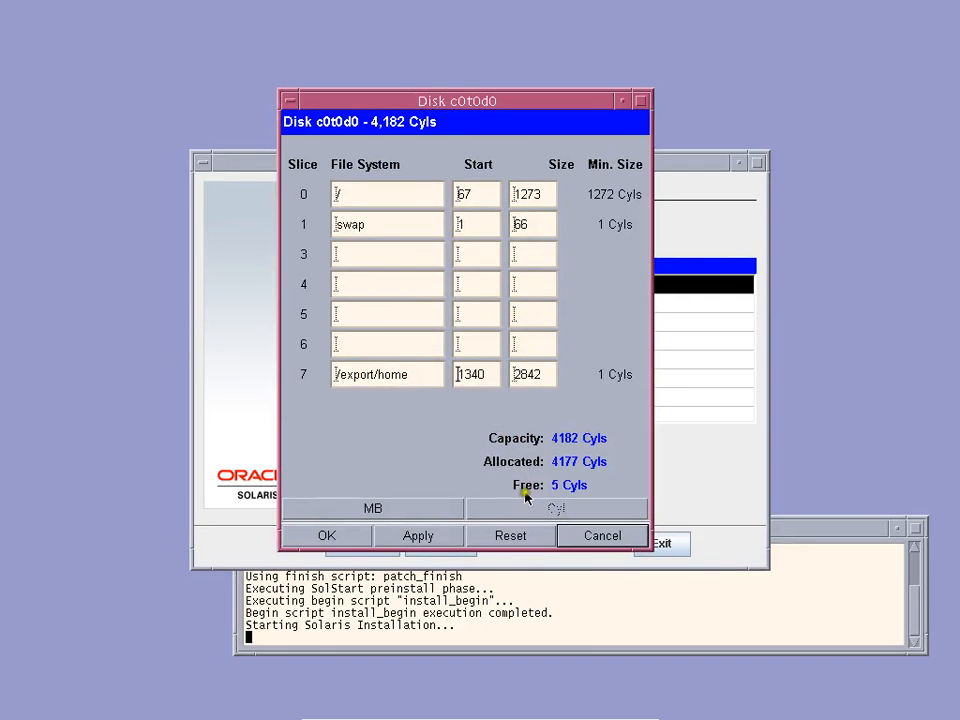
left_click(590, 532)
Return to disk selection and choose c0t0d0 again for fdisk customization, keeping its 32820 MB Solaris partition
left_click(370, 543)
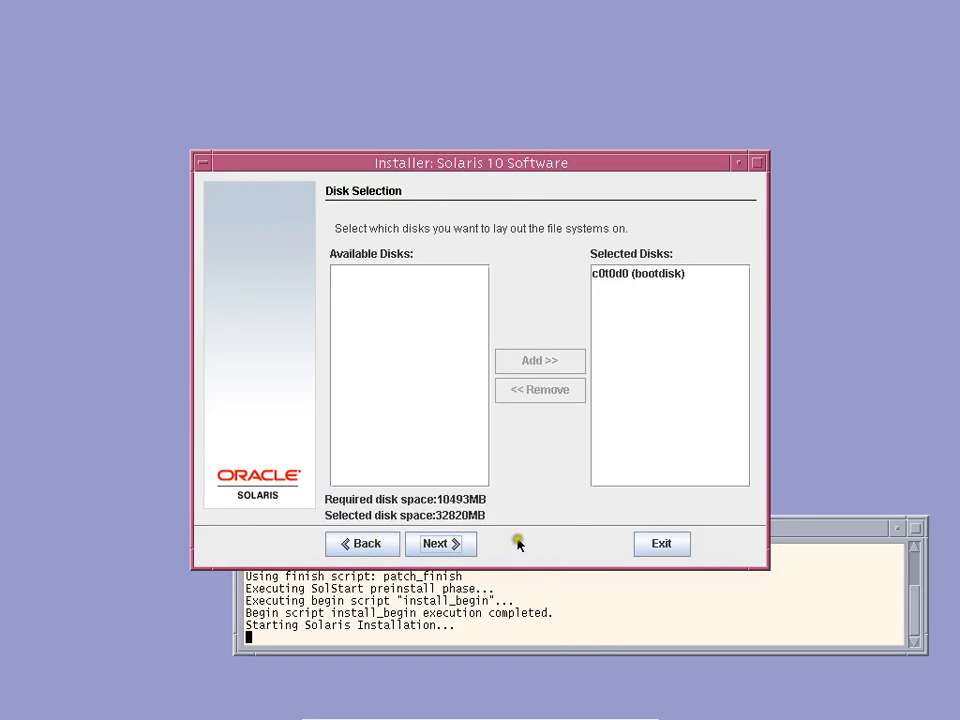
left_click(438, 545)
left_click(362, 354)
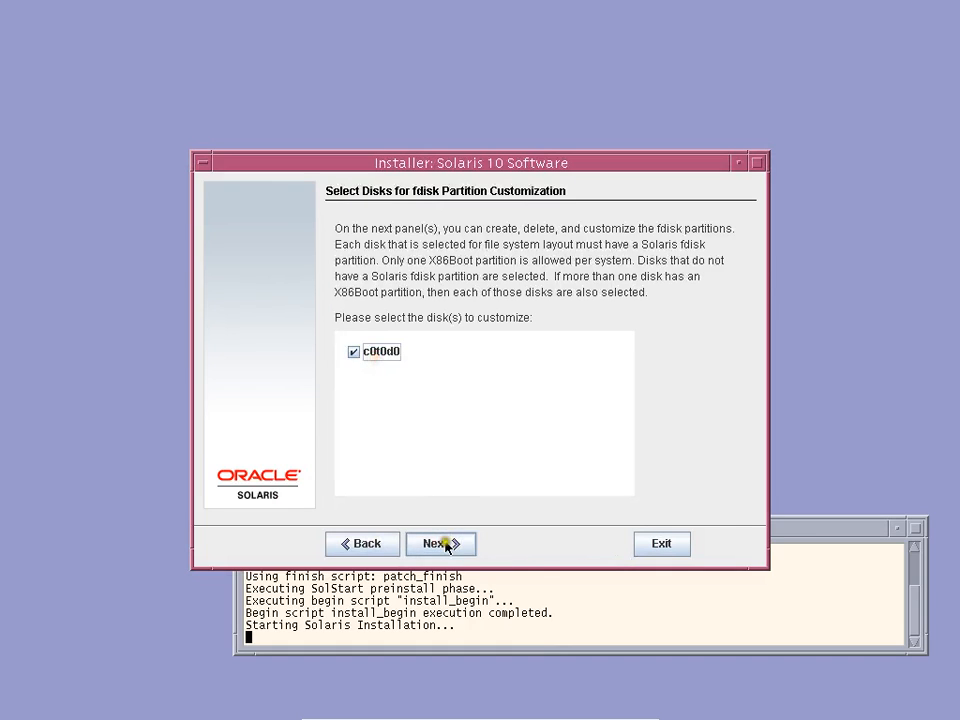
left_click(450, 544)
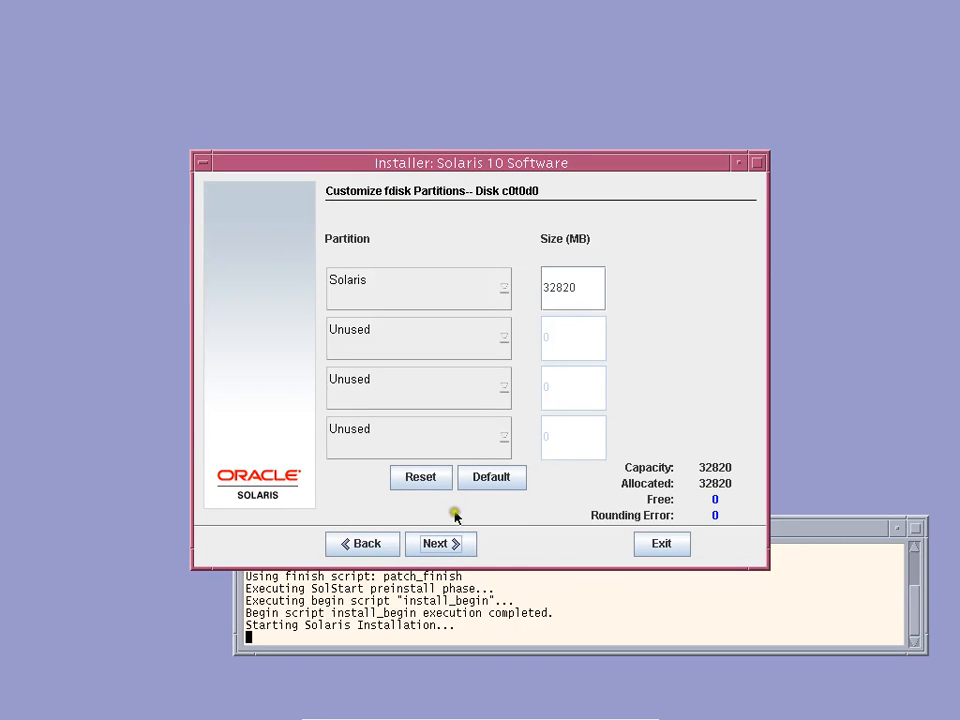
left_click(440, 547)
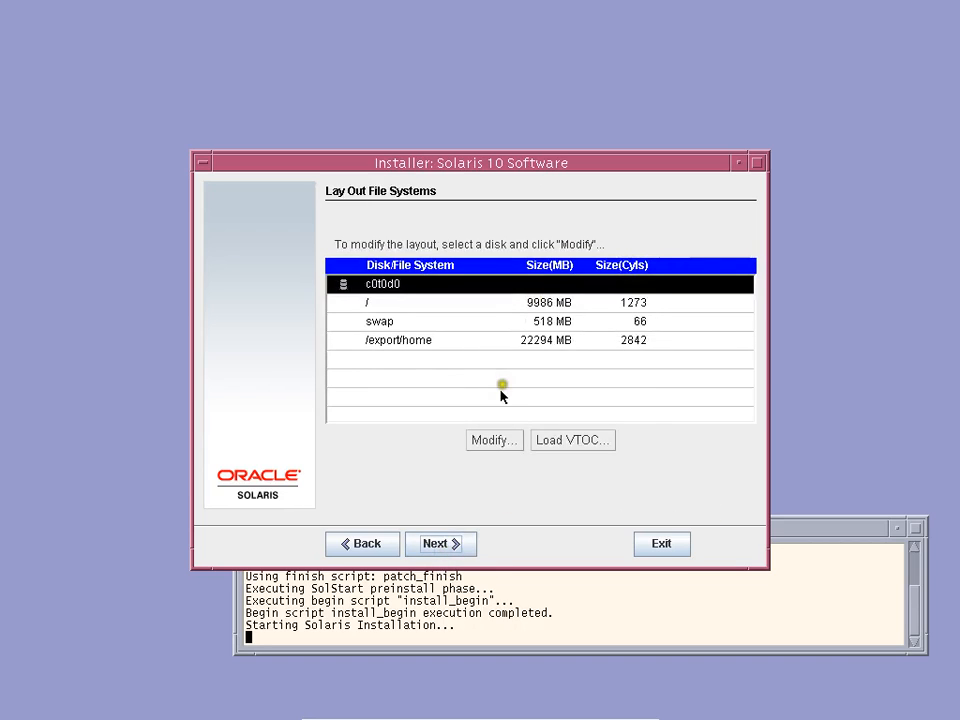
Modify the c0t0d0 layout by adding /opt/oracle on slice 6 and setting swap on slice 1 to 3072 MB
left_click(493, 442)
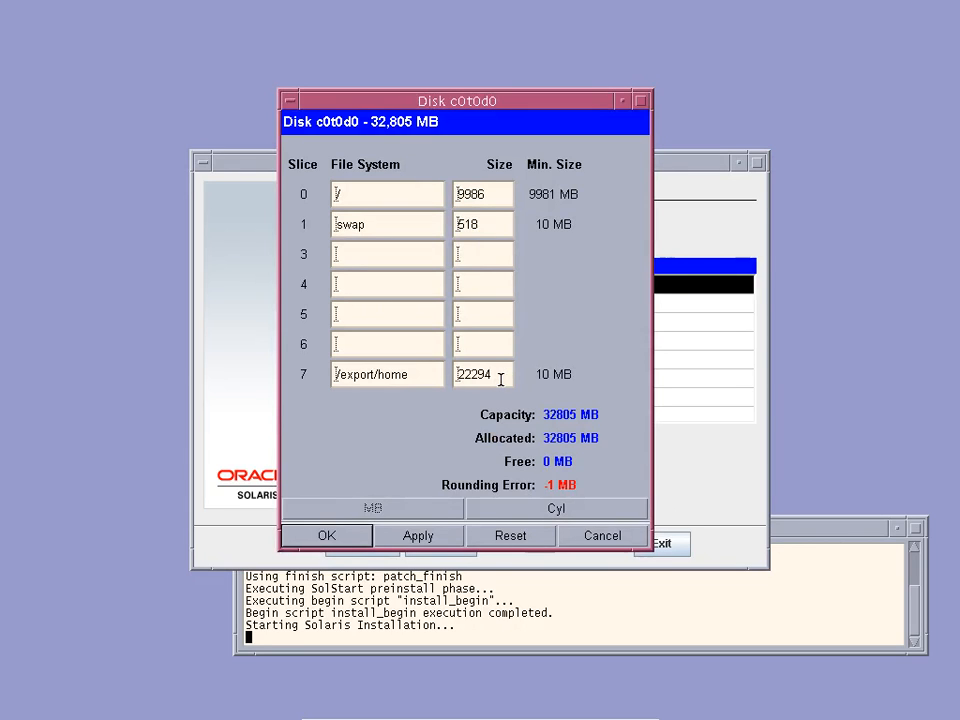
left_click(396, 346)
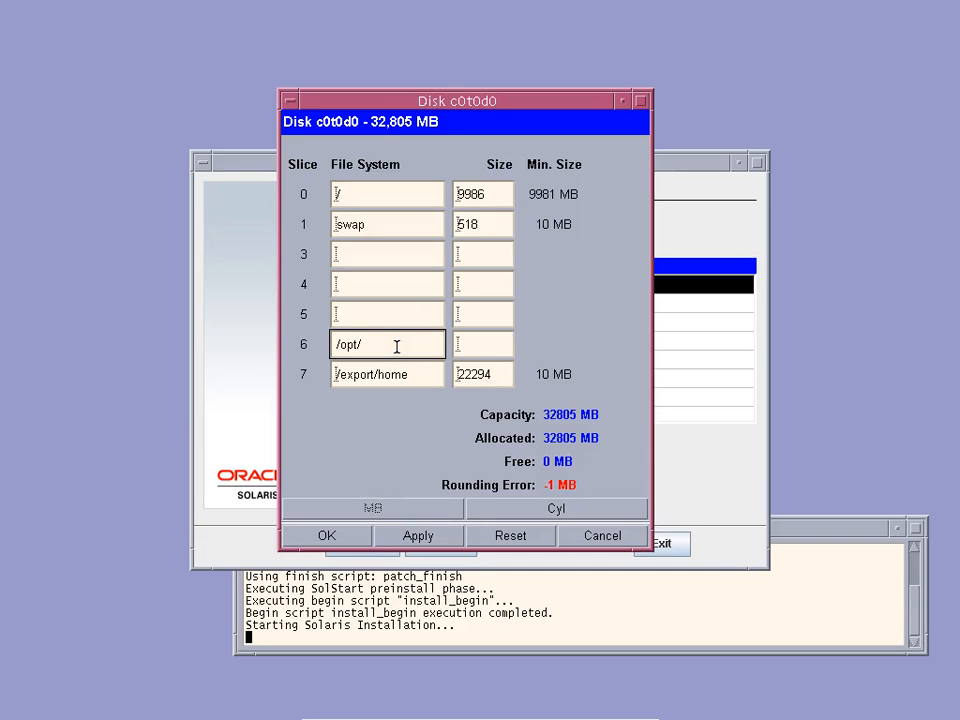
type("le")
double_click(473, 226)
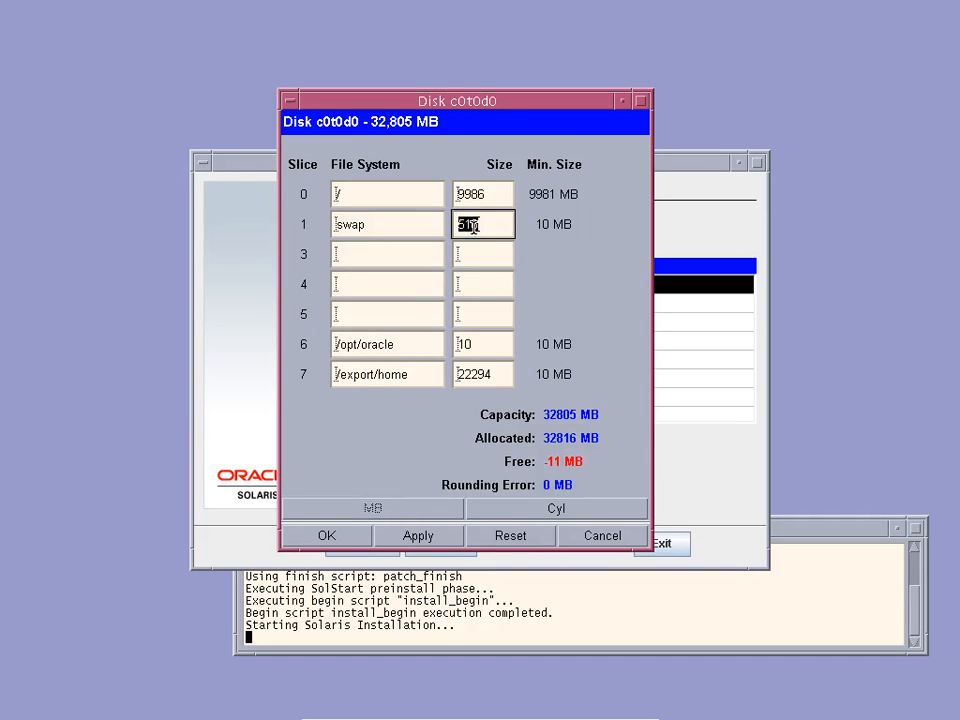
type("3072")
left_click(490, 256)
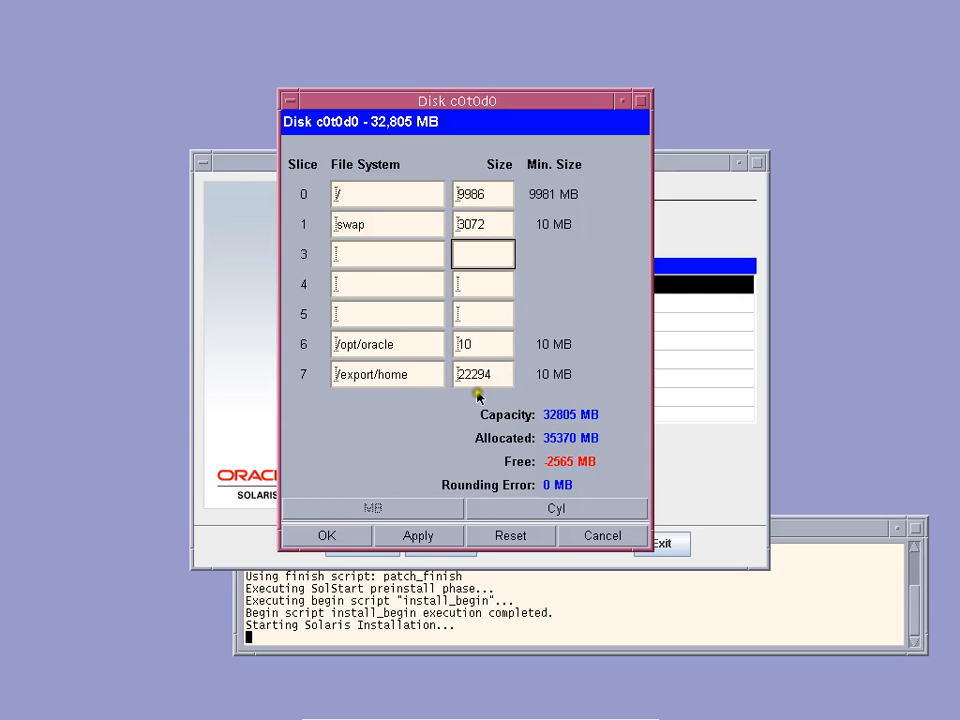
Set the /export/home size on slice 7 to 12000 MB
left_click_drag(456, 371, 513, 375)
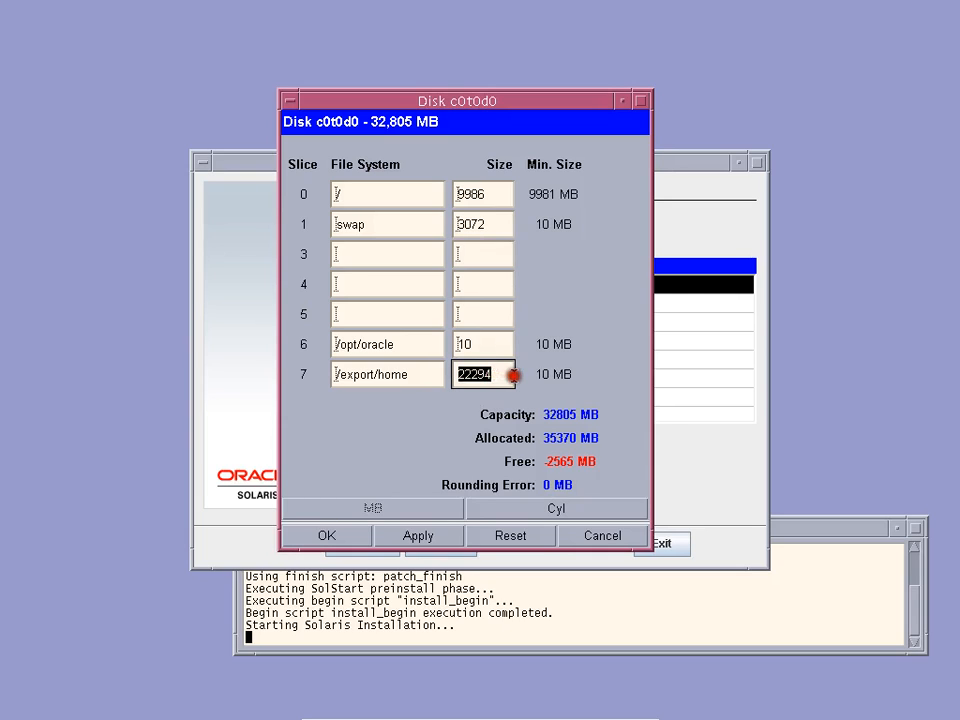
type("120")
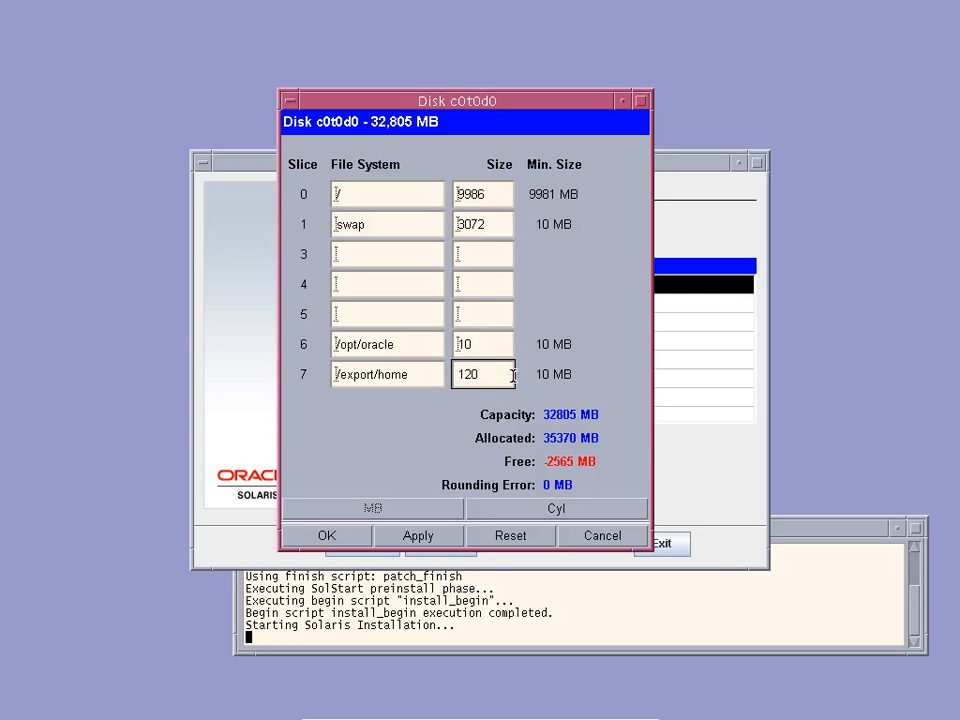
type("00")
left_click(490, 344)
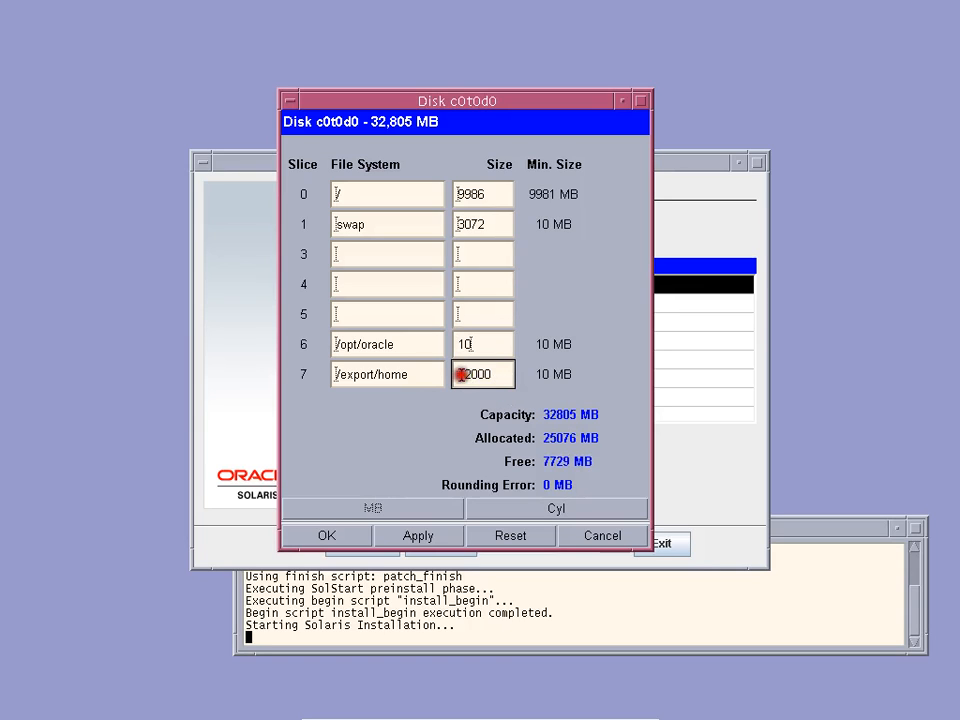
Set the /export/home size on slice 7 to 8192 MB
left_click_drag(459, 375, 514, 379)
type("9")
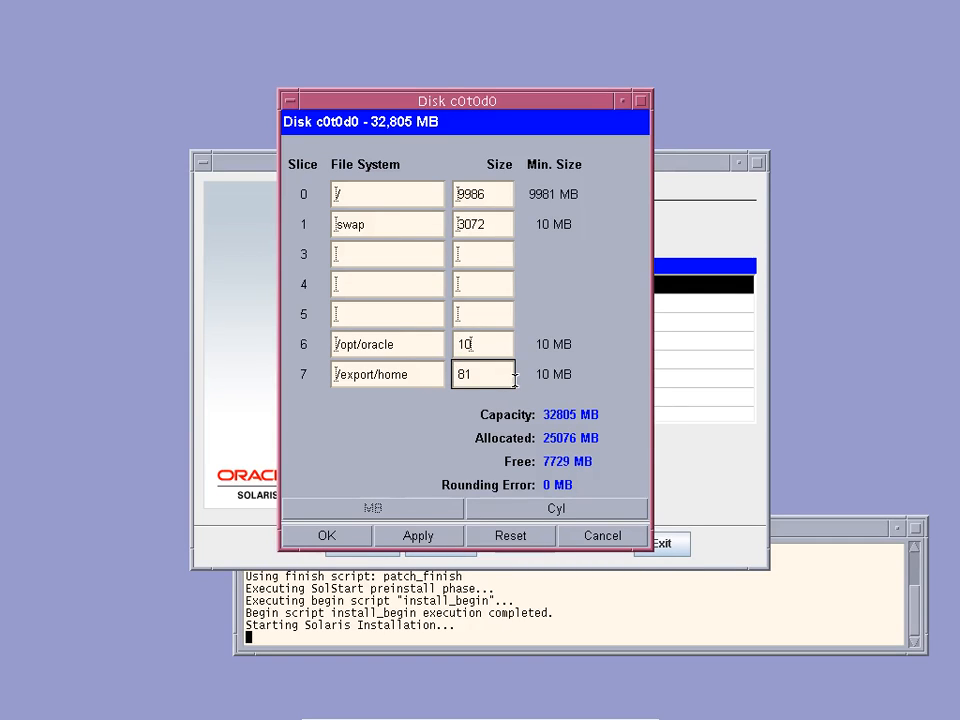
type("192")
left_click(499, 343)
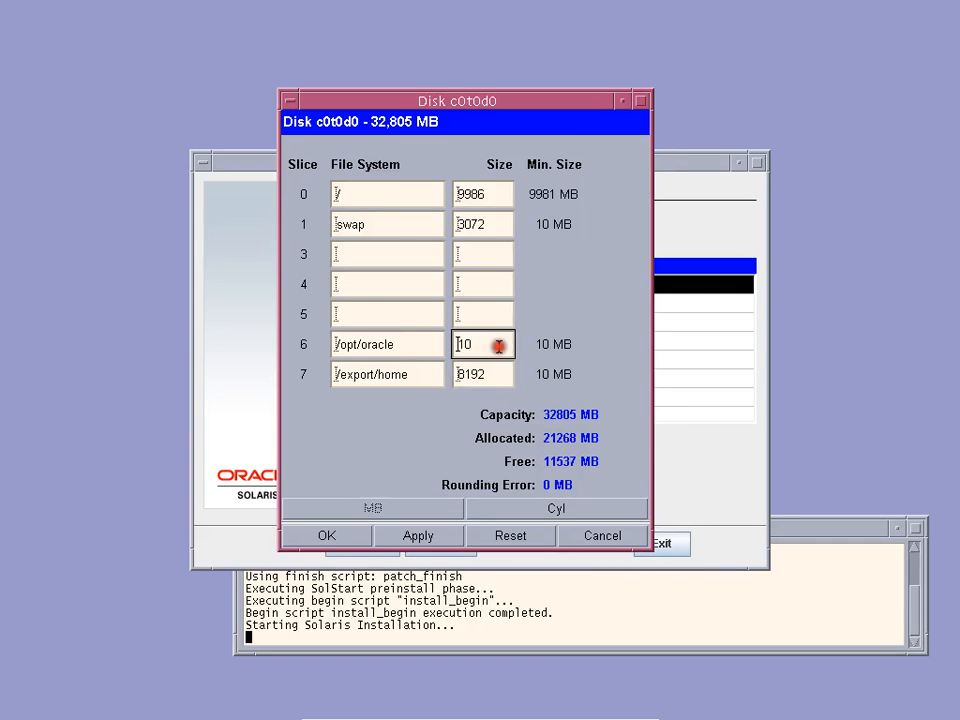
Set the /opt/oracle size on slice 6 to 11500 MB and apply the c0t0d0 layout
left_click_drag(479, 344, 349, 341)
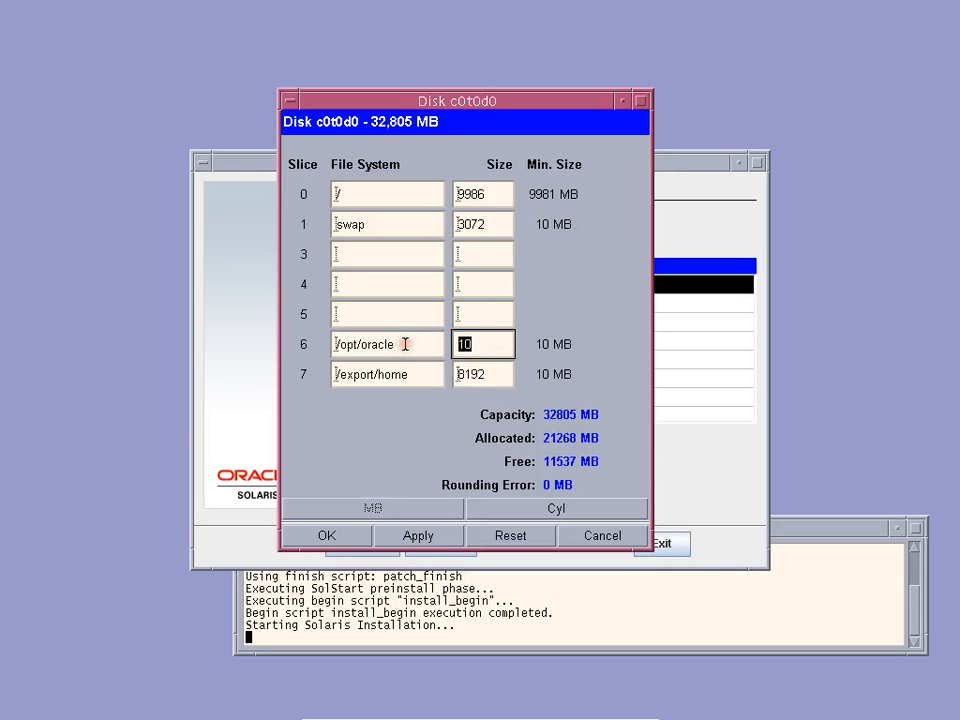
type("11500")
left_click(479, 284)
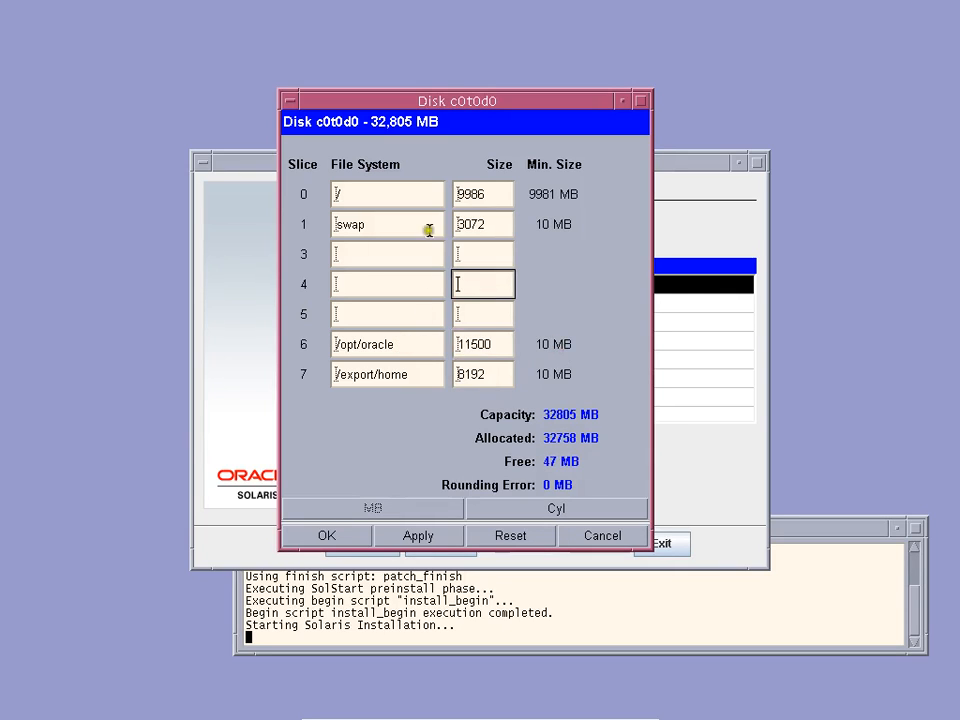
left_click(420, 537)
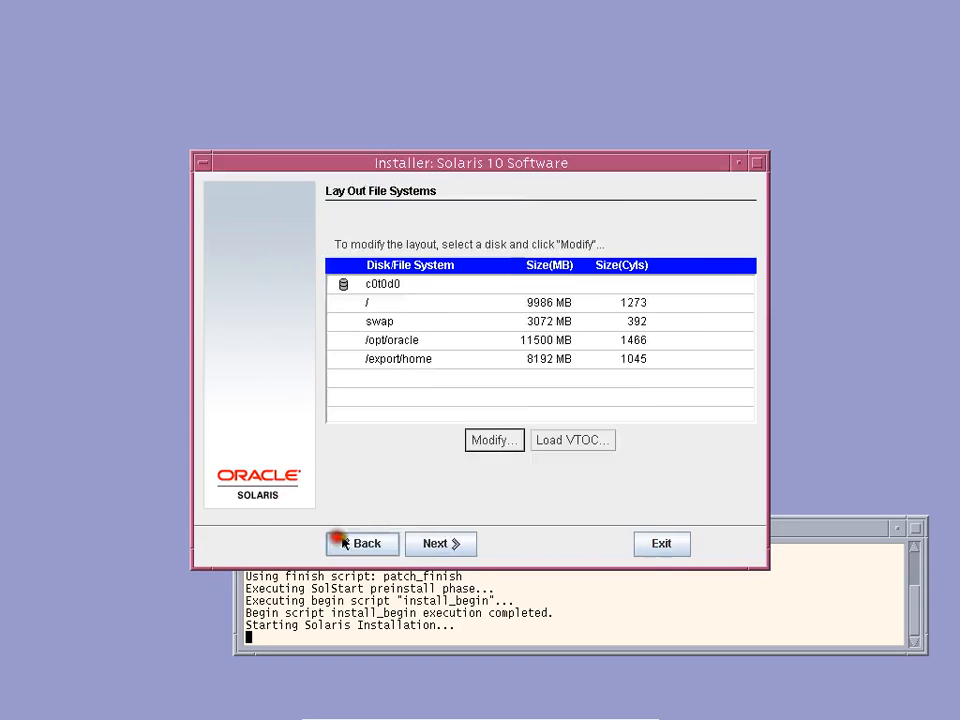
Start the Solaris 10 installation with the customized file system layout and move the install console window further down
left_click(451, 548)
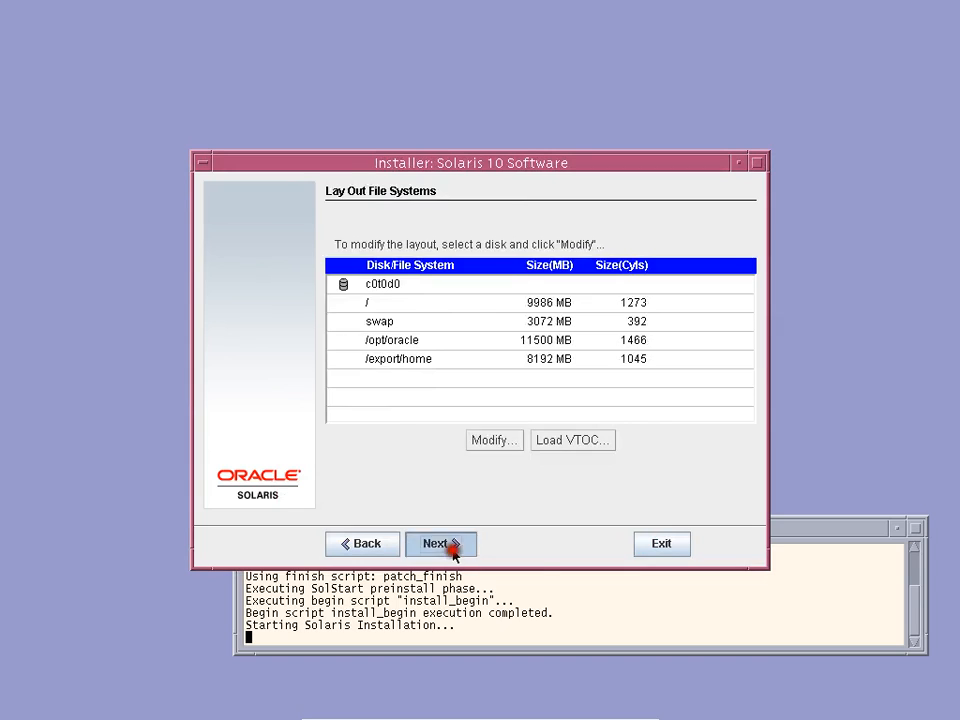
left_click(490, 550)
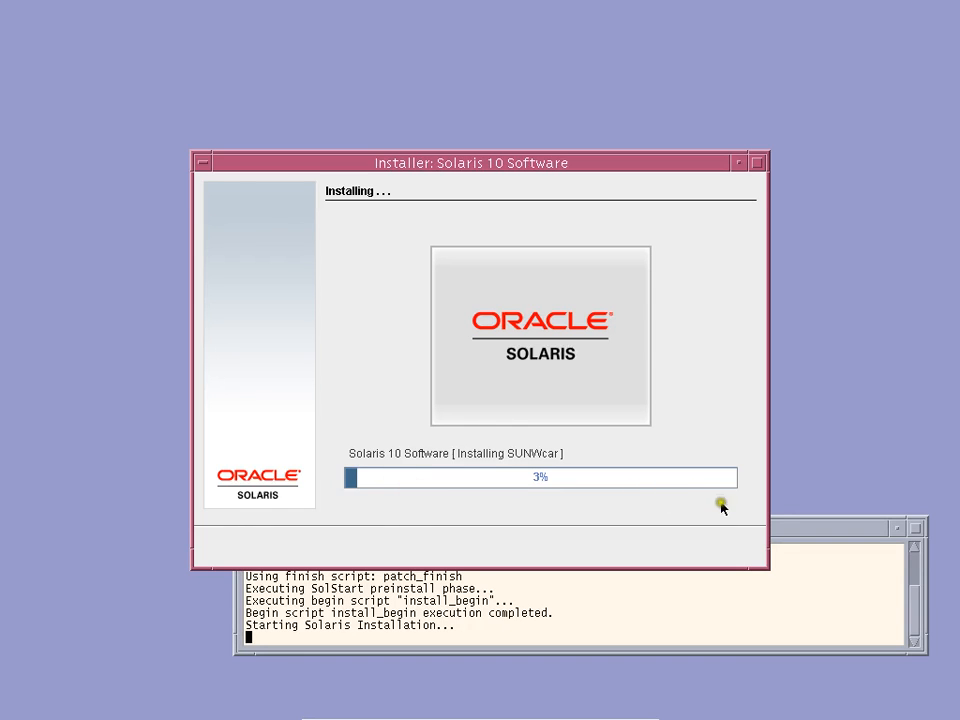
left_click_drag(806, 529, 734, 569)
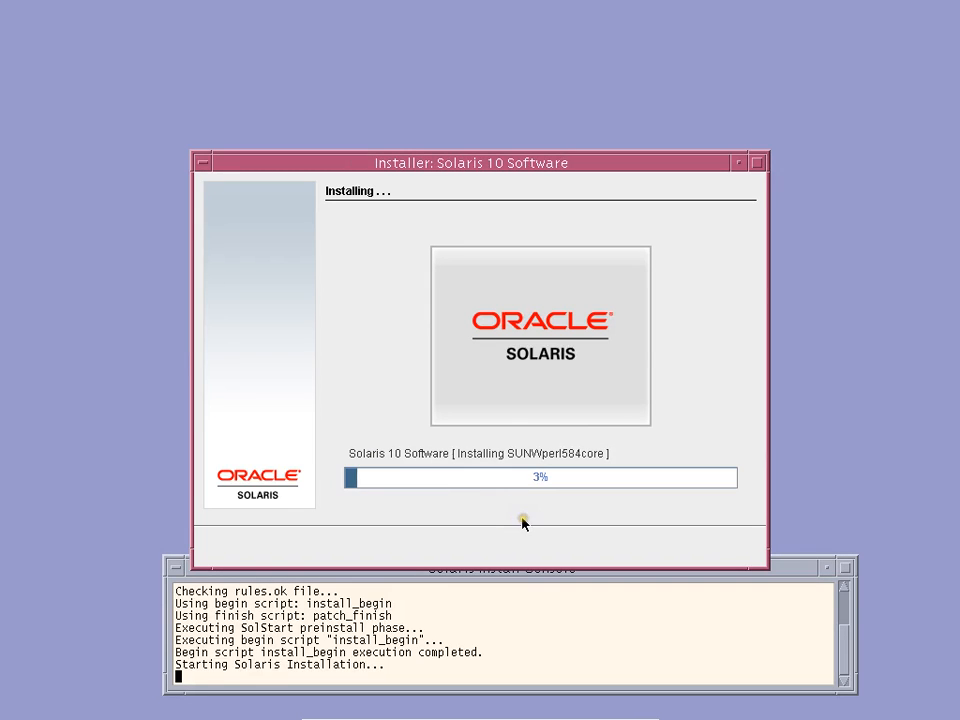
mouse_move(492, 713)
left_click(605, 705)
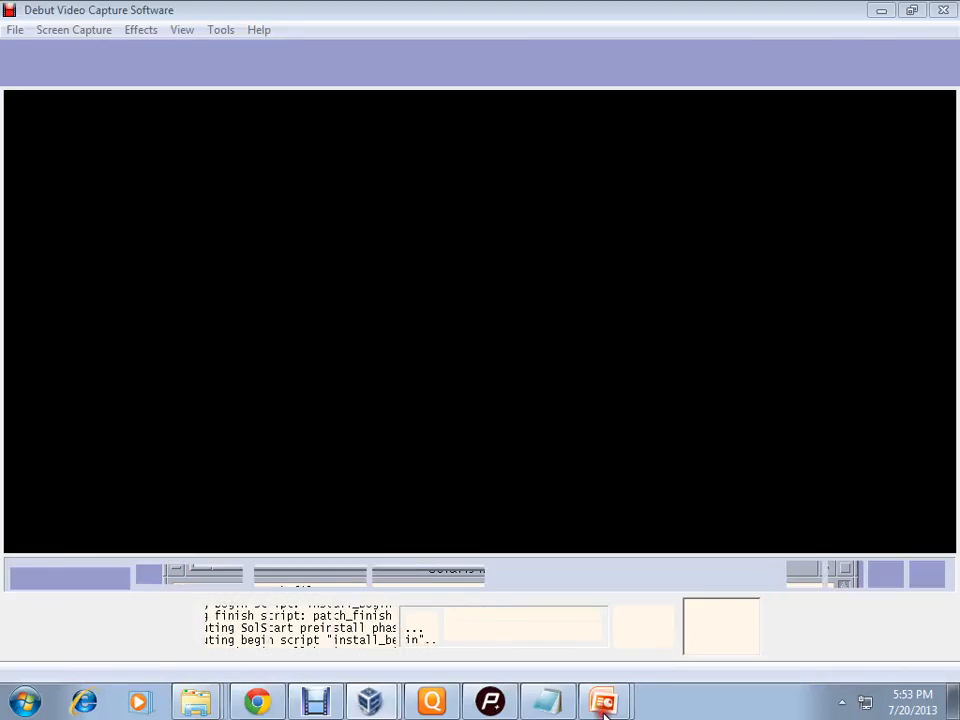
left_click(383, 705)
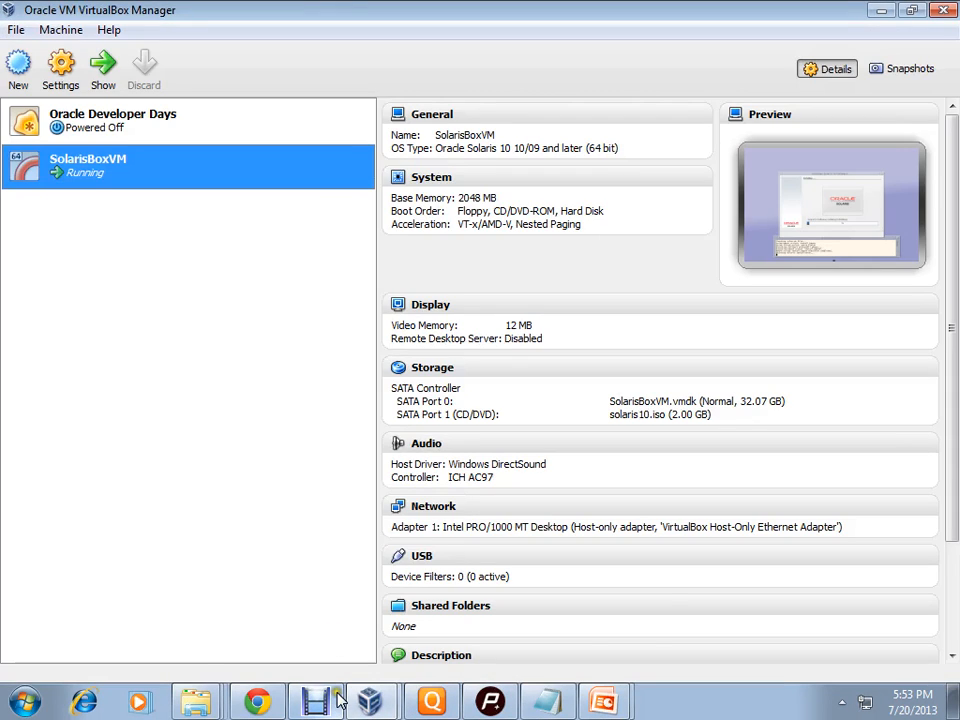
left_click(318, 700)
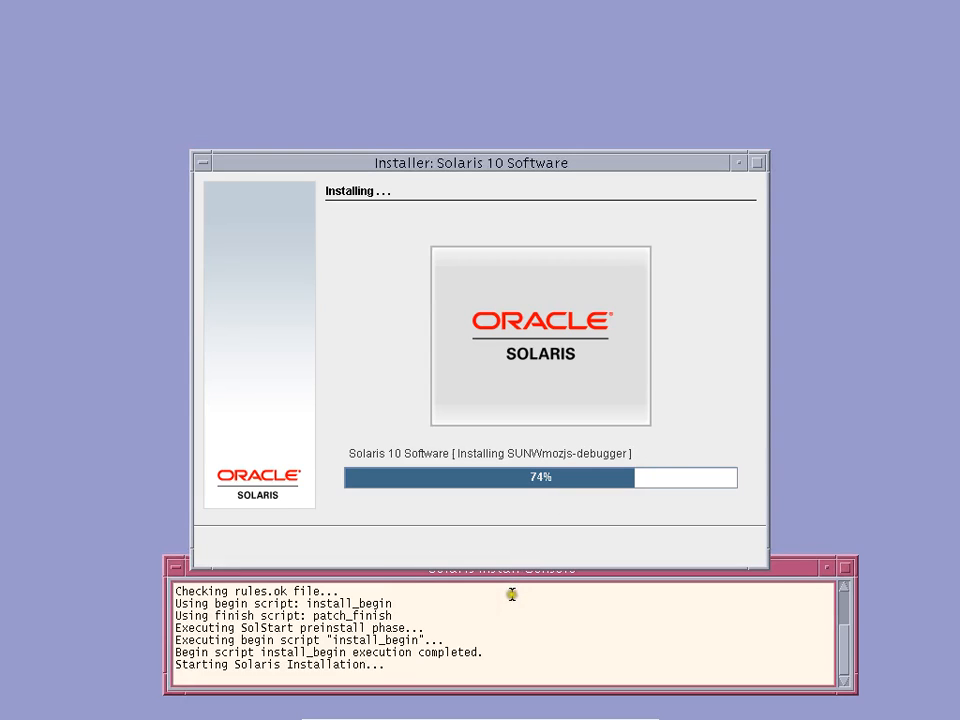
mouse_move(520, 714)
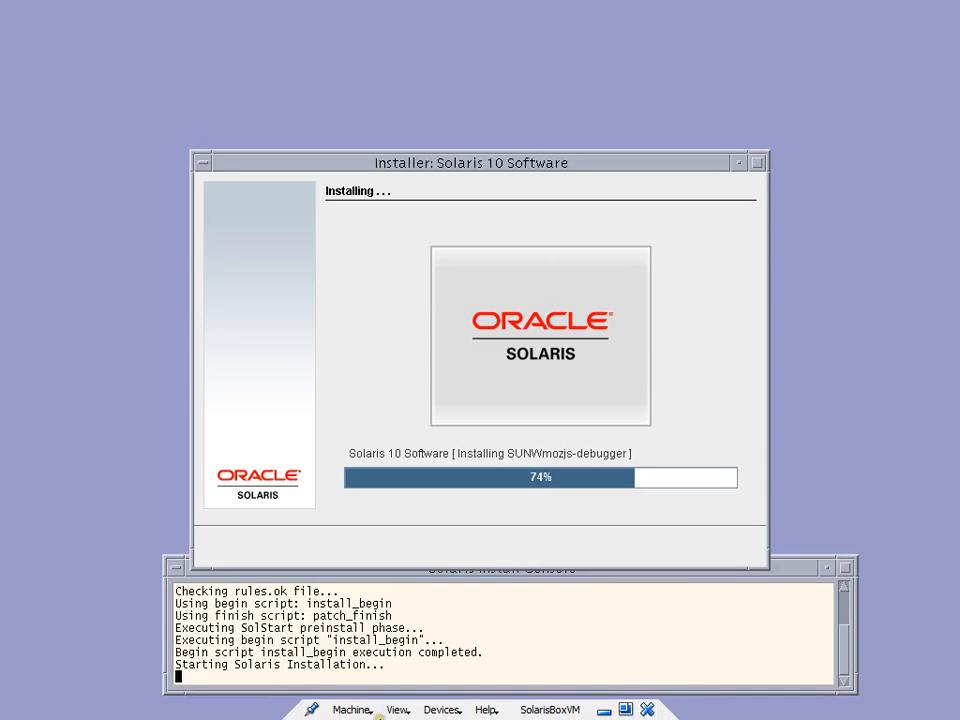
left_click(605, 710)
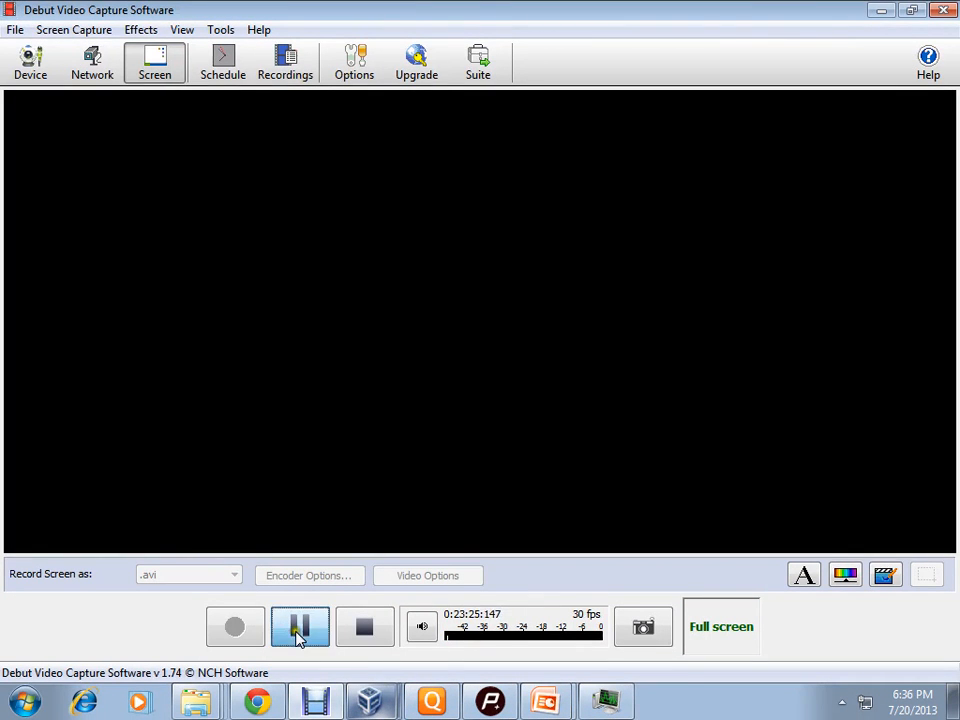
left_click(368, 662)
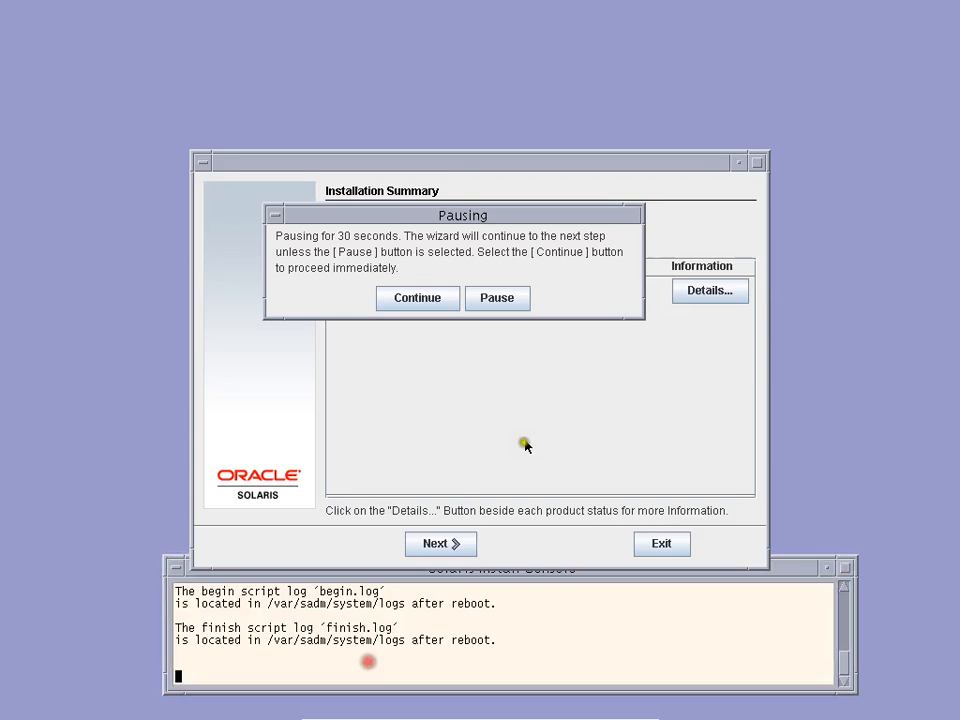
Proceed past the Solaris 10 installation summary and reboot the virtual machine
left_click(514, 215)
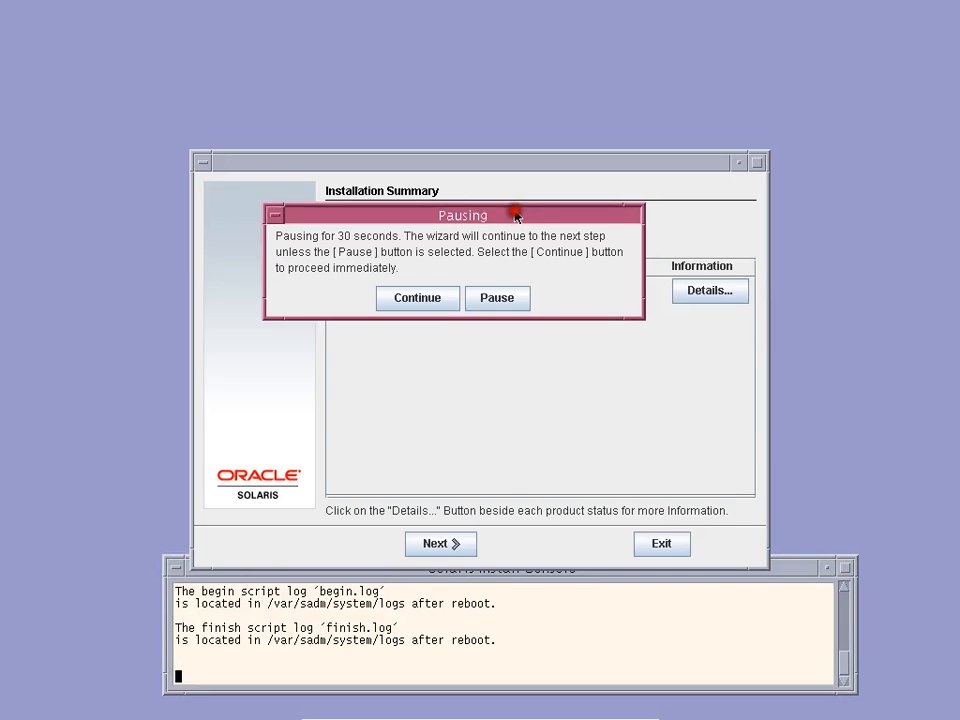
left_click_drag(514, 215, 628, 388)
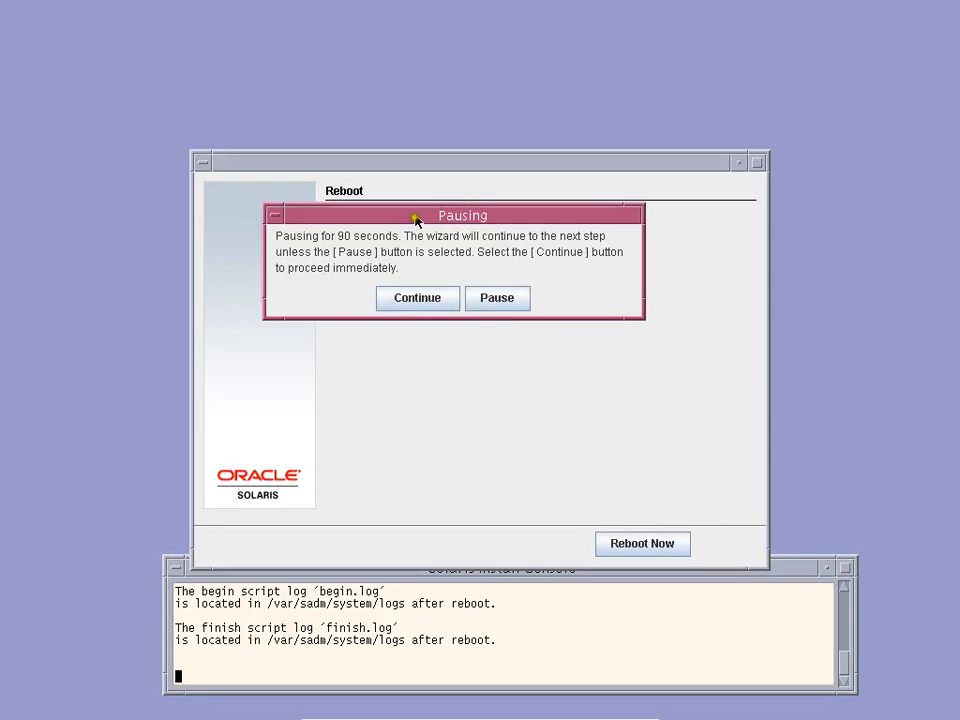
left_click_drag(422, 220, 450, 362)
left_click(450, 442)
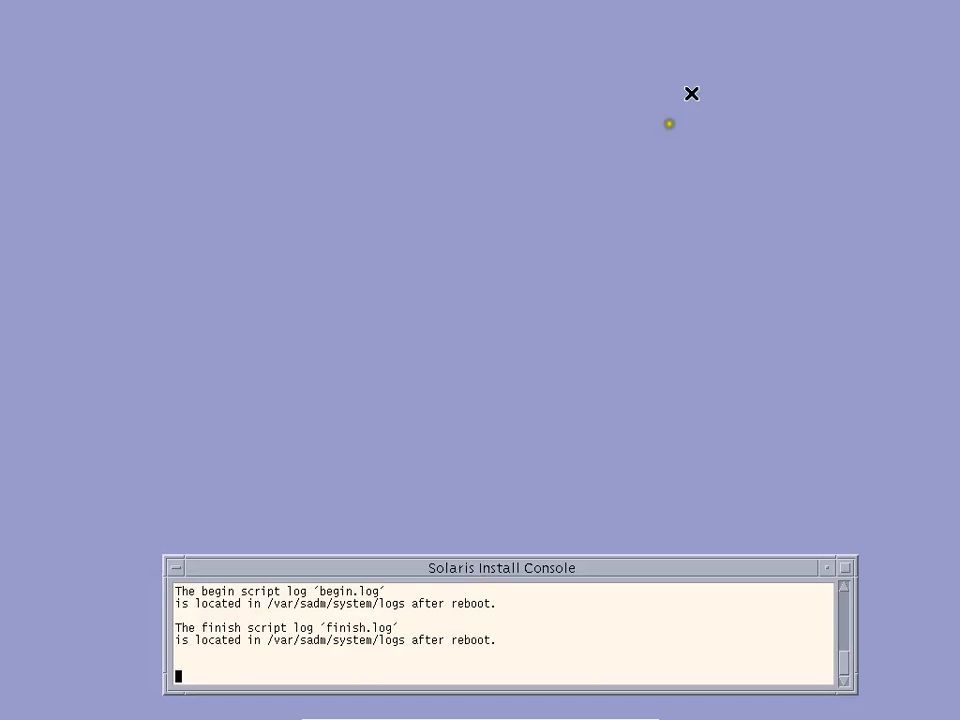
Minimize the virtual machine and remove the solaris10.iso disk from SolarisBoxVM's virtual CD/DVD drive in its storage settings
mouse_move(608, 711)
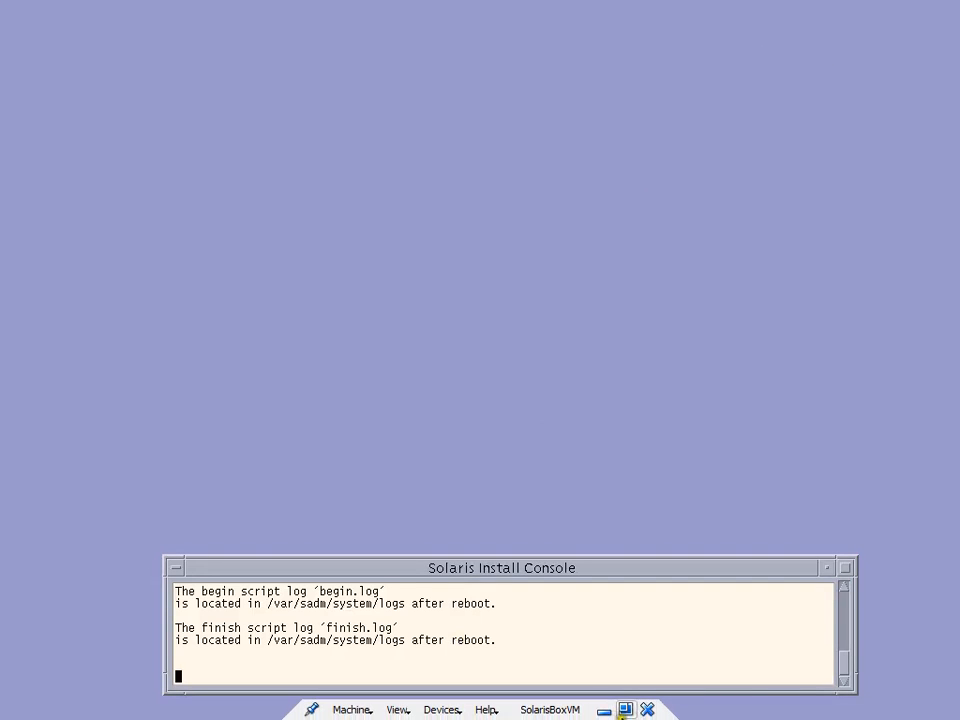
left_click(606, 710)
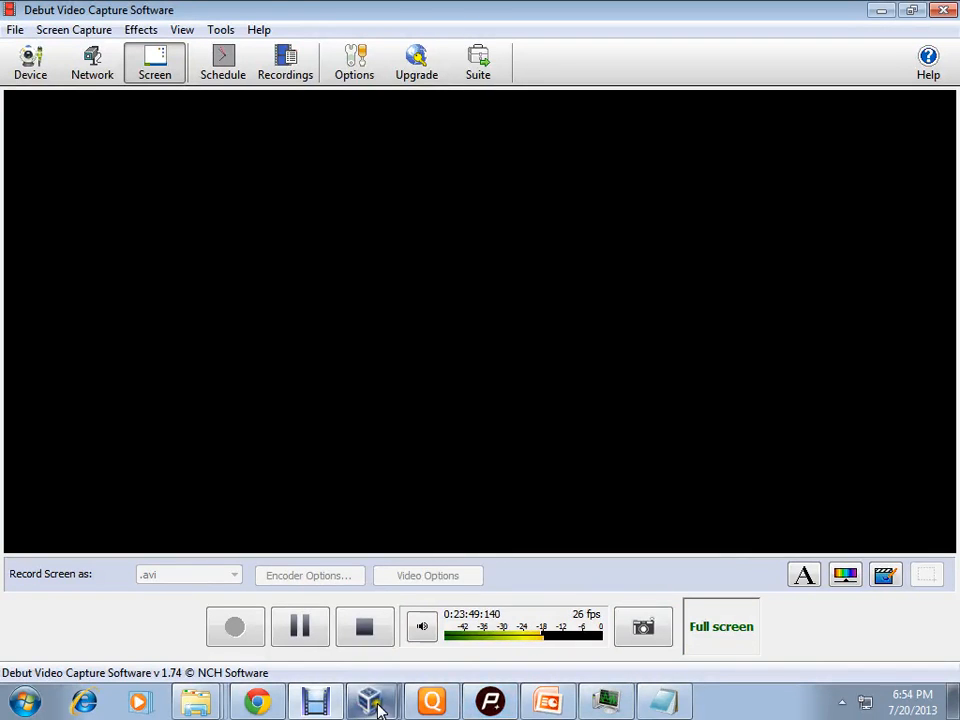
left_click(366, 630)
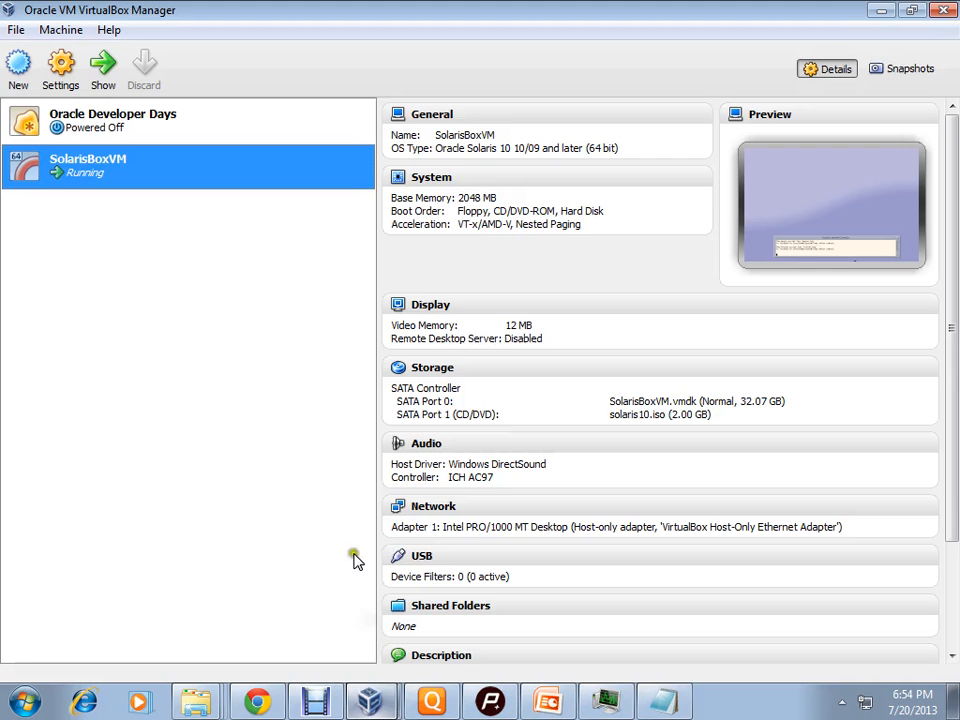
left_click(216, 172)
right_click(214, 168)
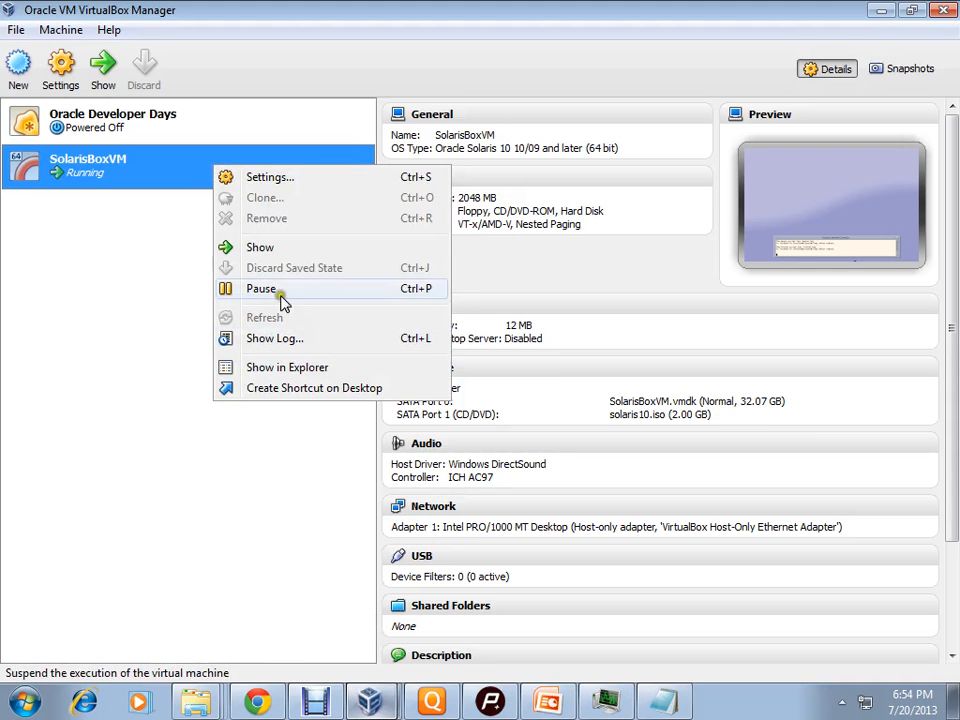
left_click(272, 180)
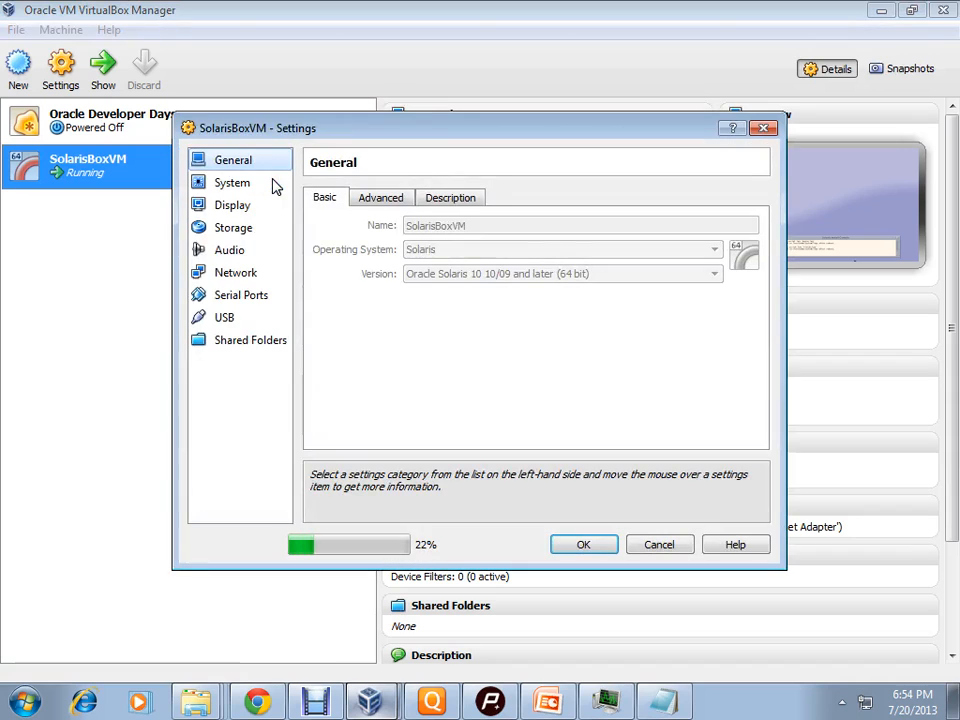
left_click(247, 234)
left_click(386, 266)
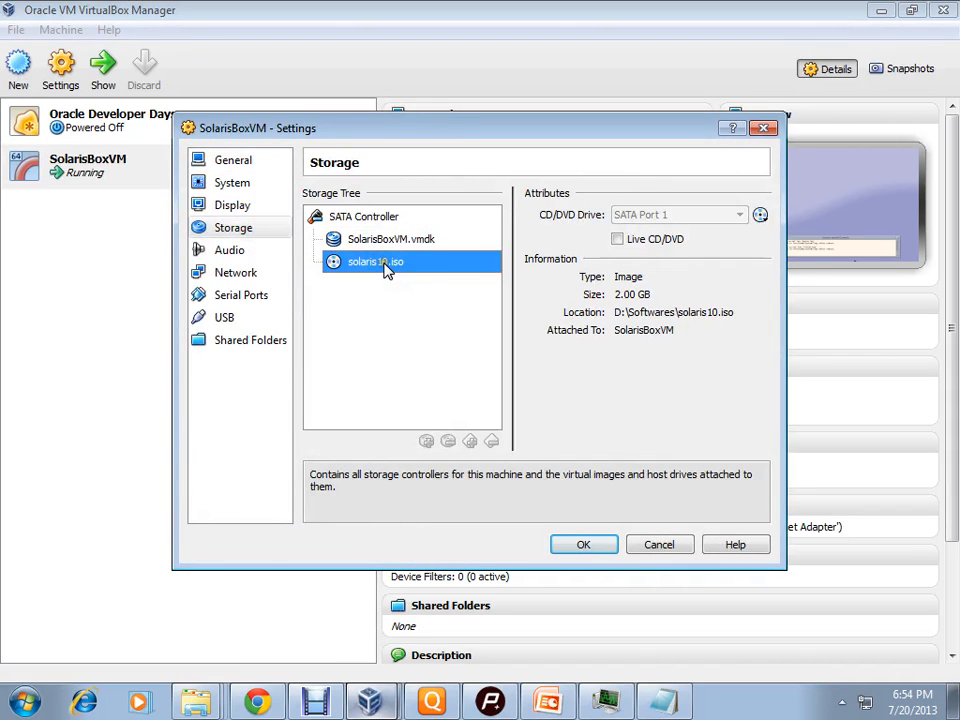
left_click(760, 215)
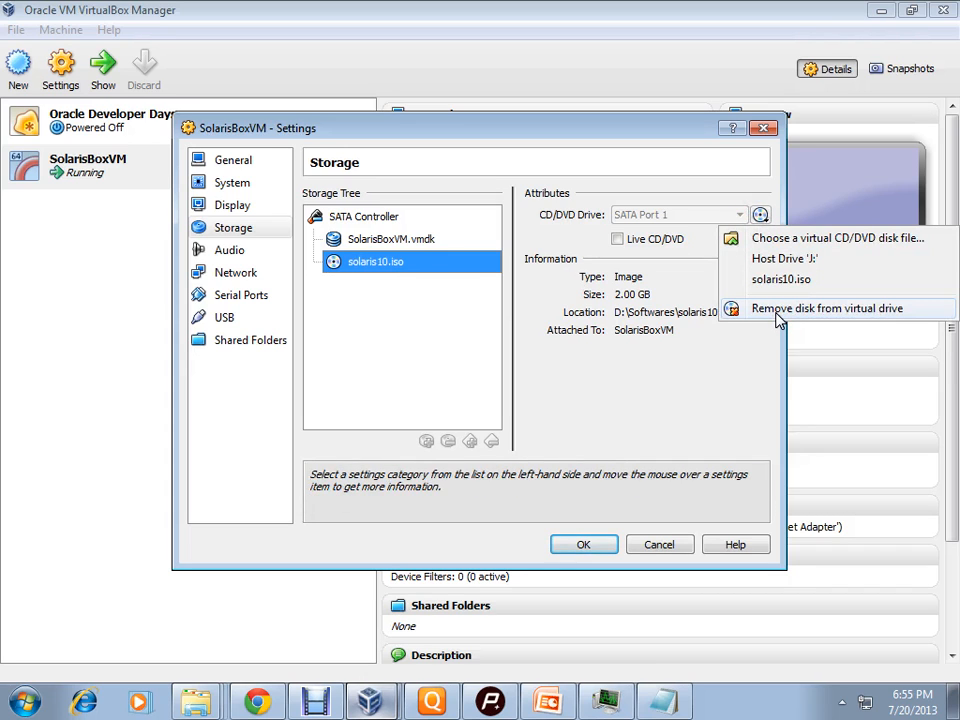
left_click(779, 310)
left_click(590, 546)
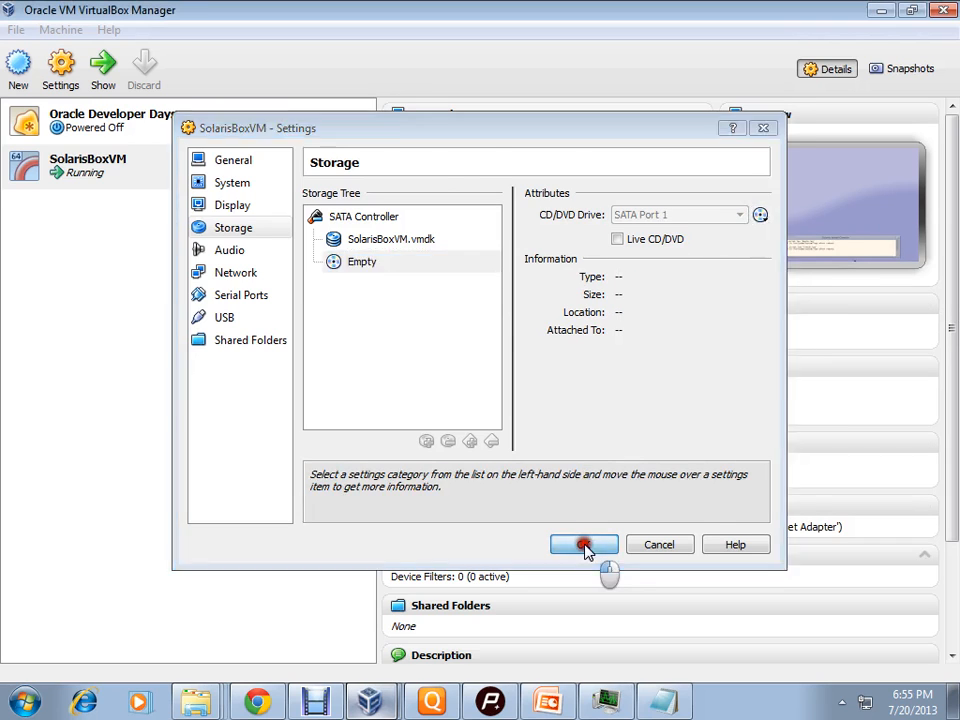
Return to the SolarisBoxVM display for the reboot and dismiss the mouse pointer integration notices
left_click(389, 698)
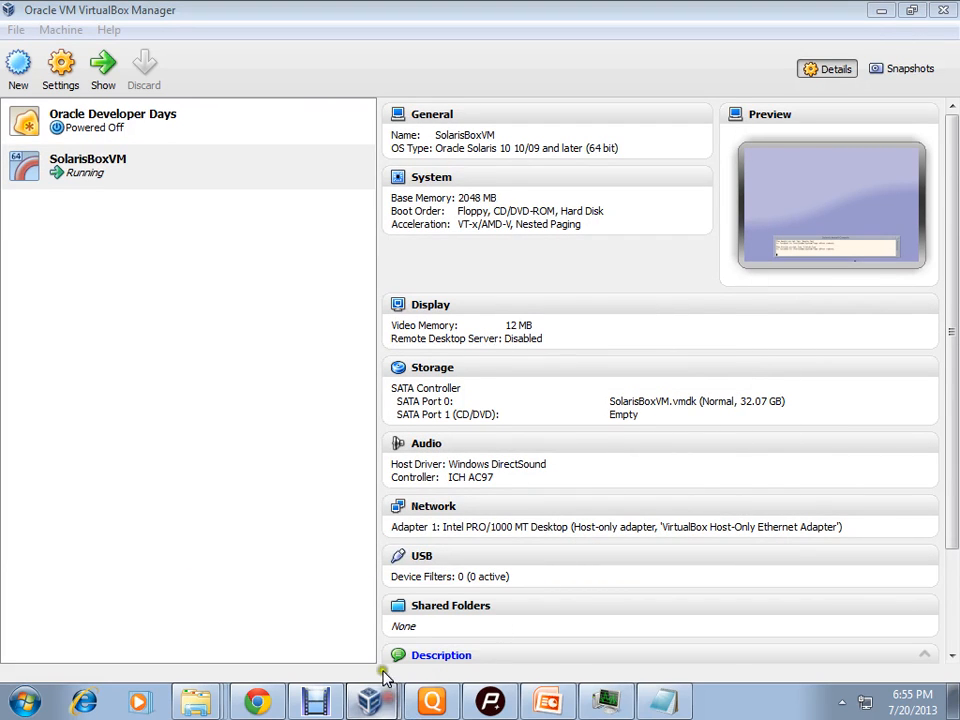
left_click(381, 662)
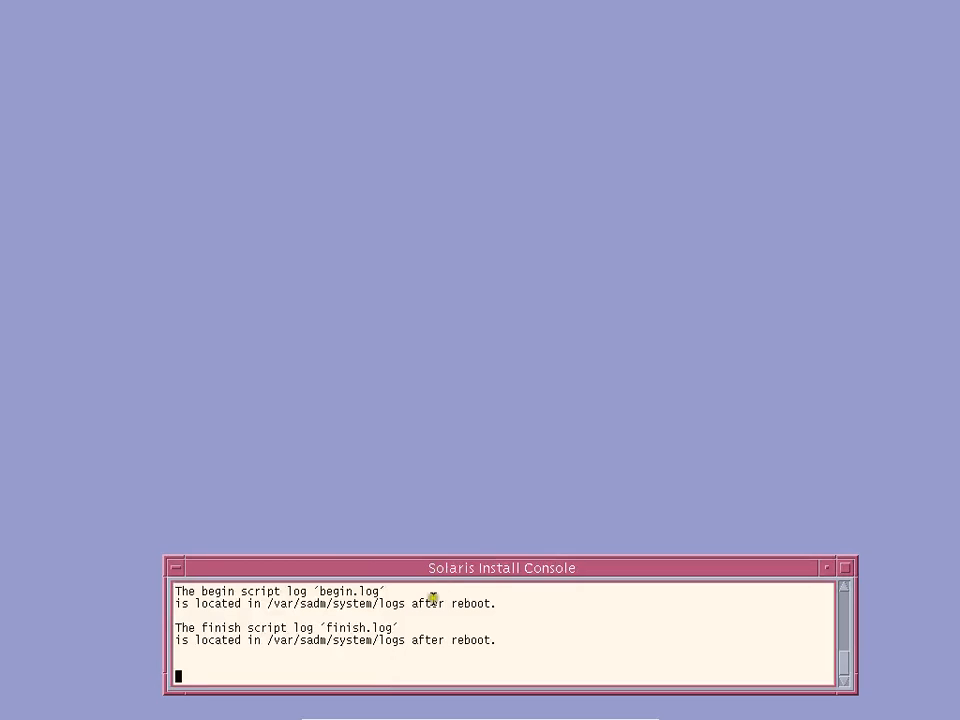
left_click(439, 670)
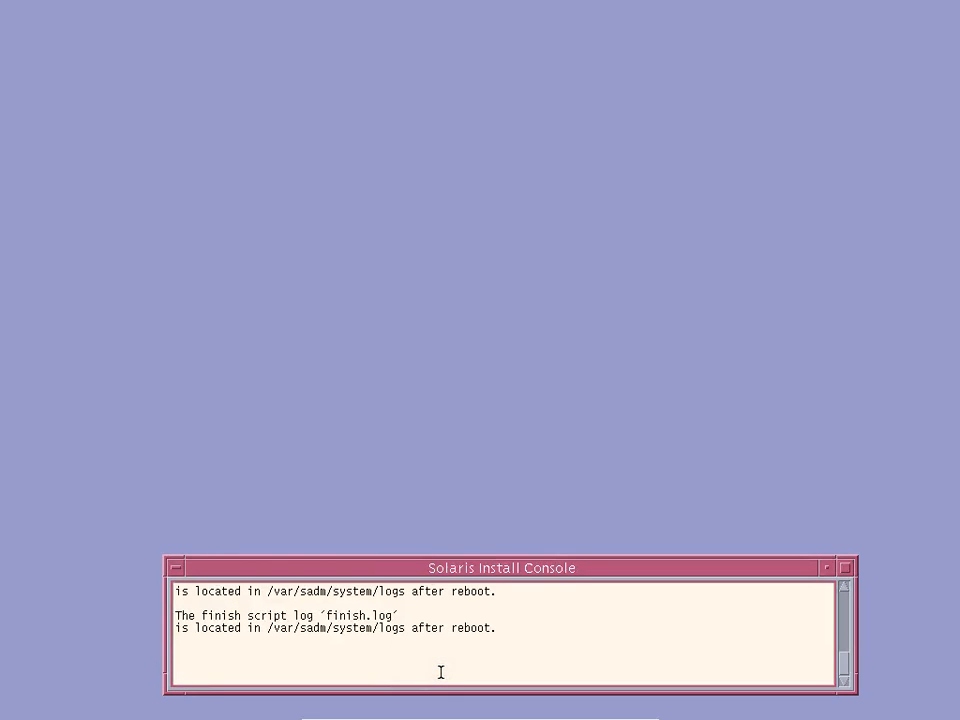
left_click(649, 150)
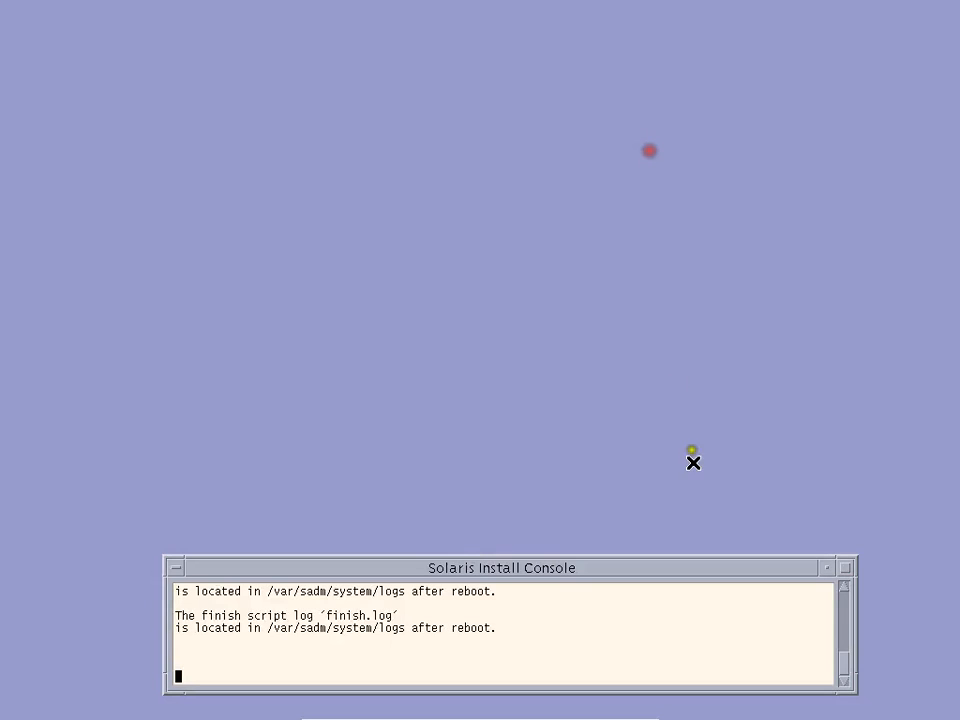
left_click_drag(692, 574, 701, 424)
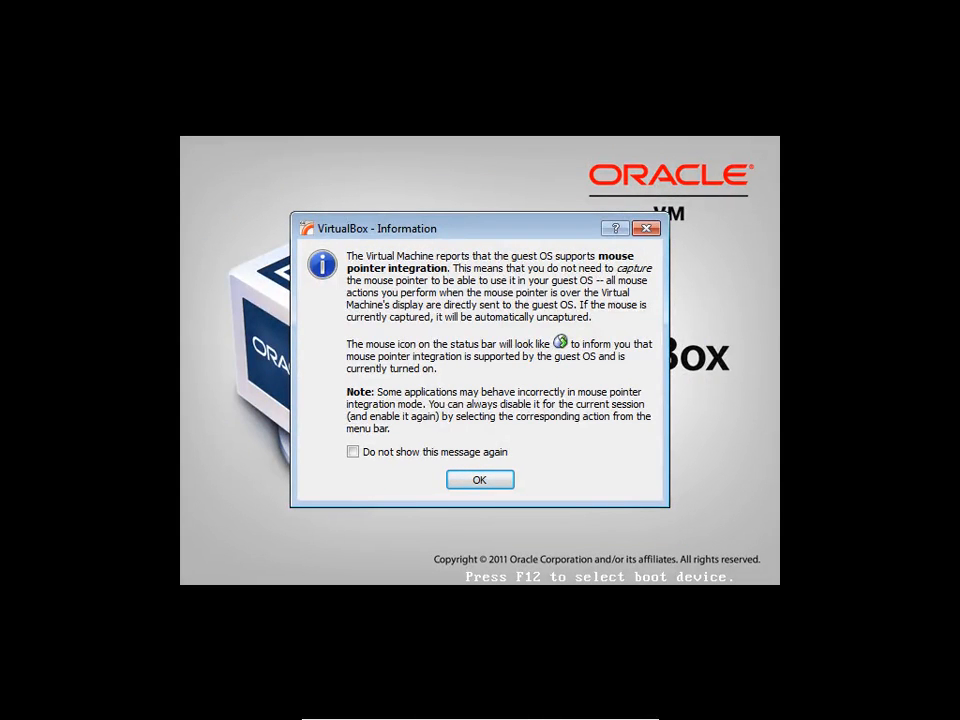
left_click(508, 477)
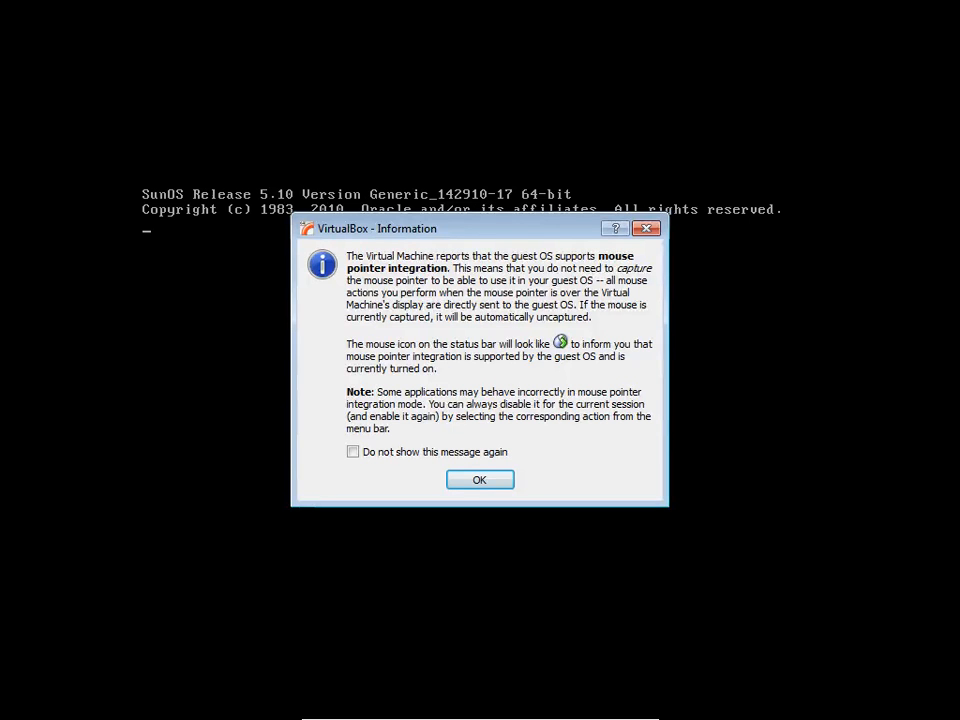
left_click(490, 481)
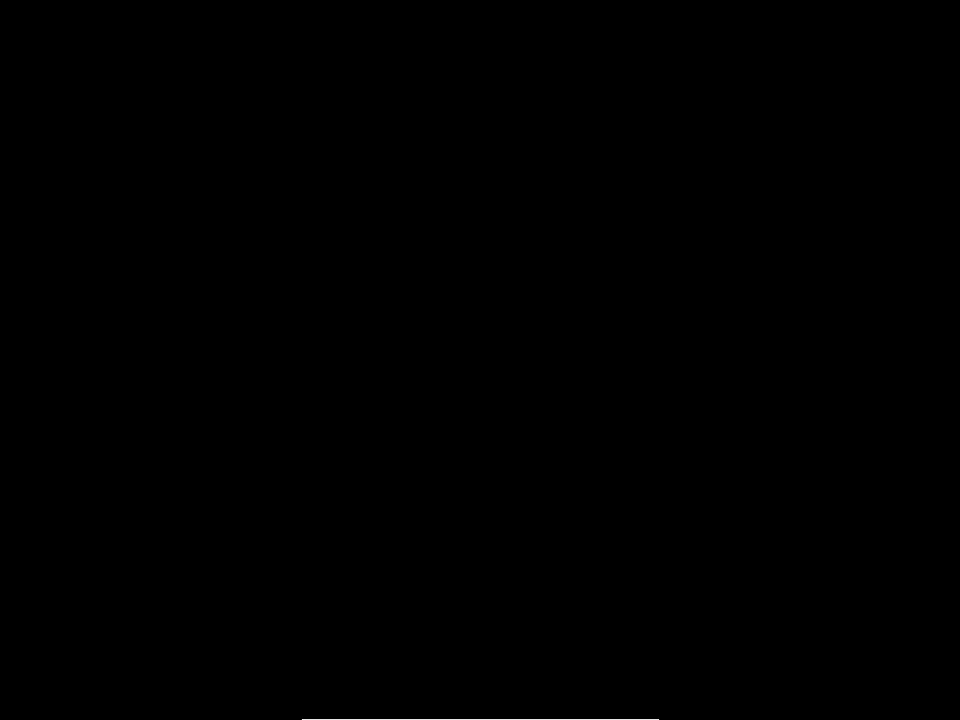
Switch the SolarisBoxVM display to windowed mode and back to fullscreen
mouse_move(615, 705)
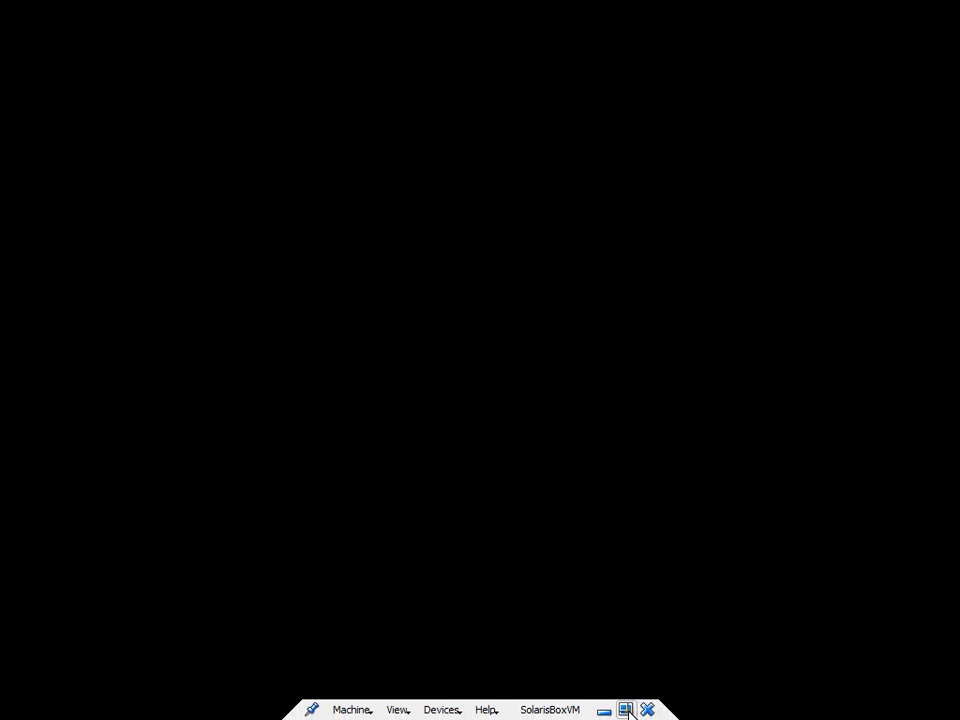
left_click(625, 710)
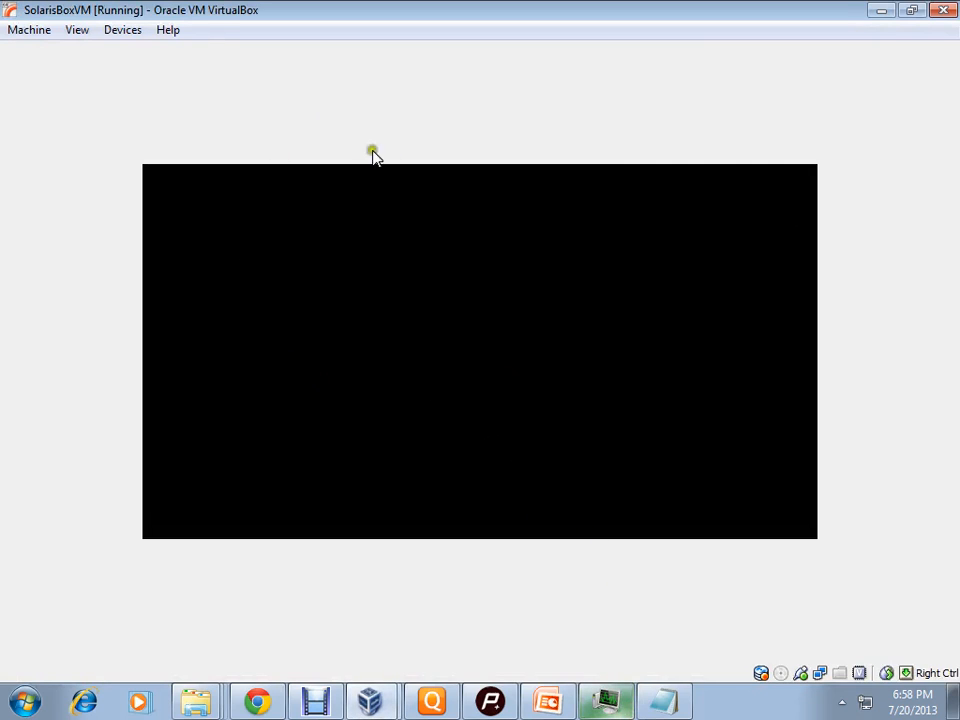
left_click(80, 30)
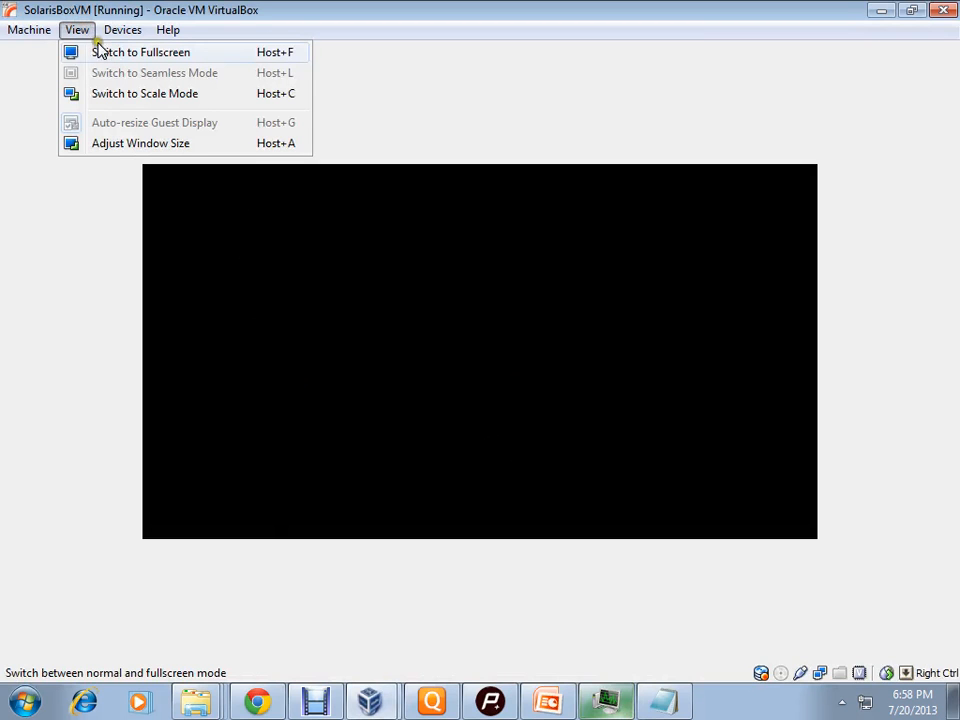
left_click(103, 58)
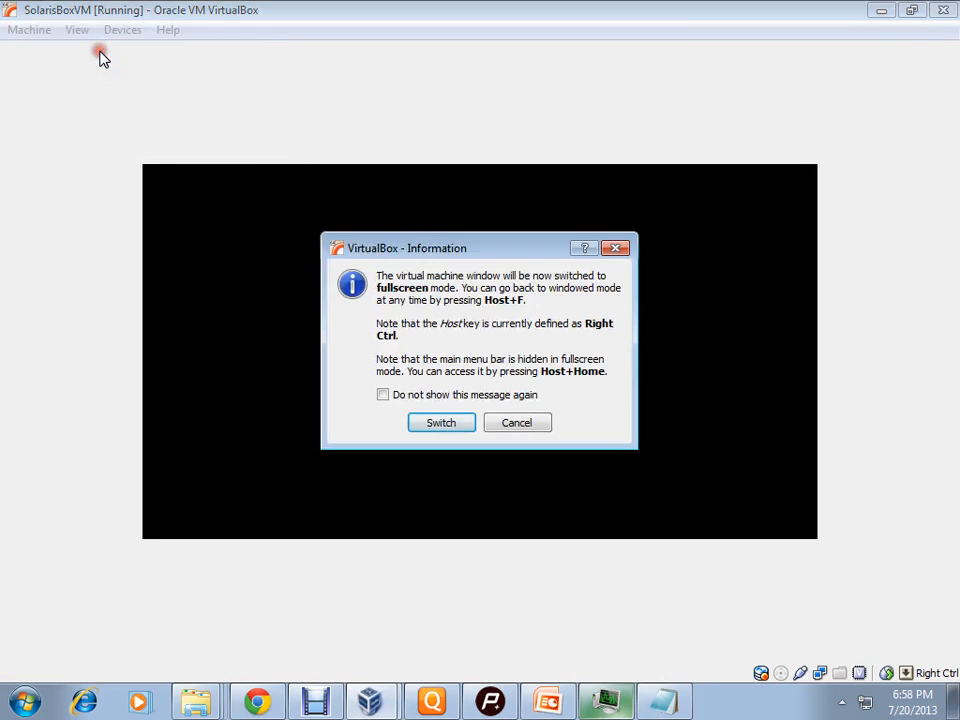
left_click(425, 422)
key("Control_R+f")
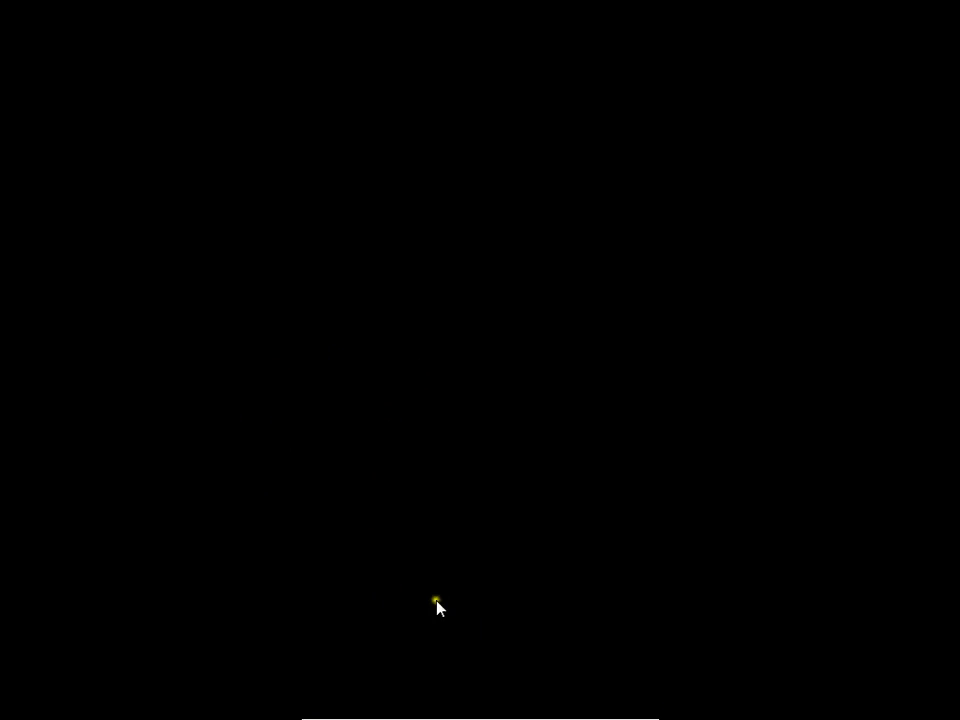
mouse_move(600, 712)
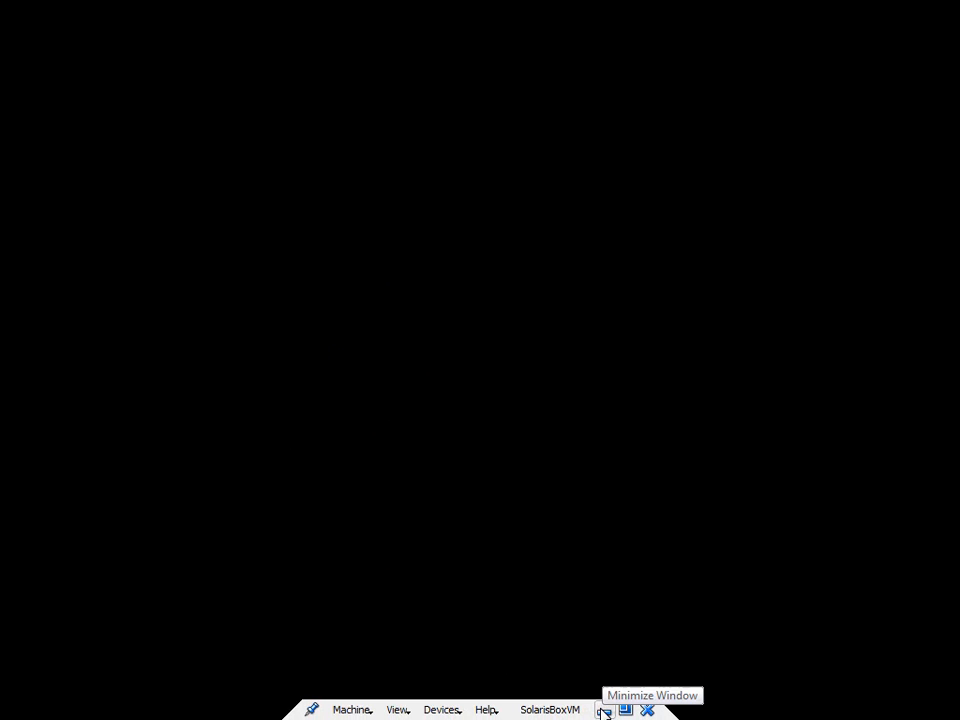
left_click(603, 711)
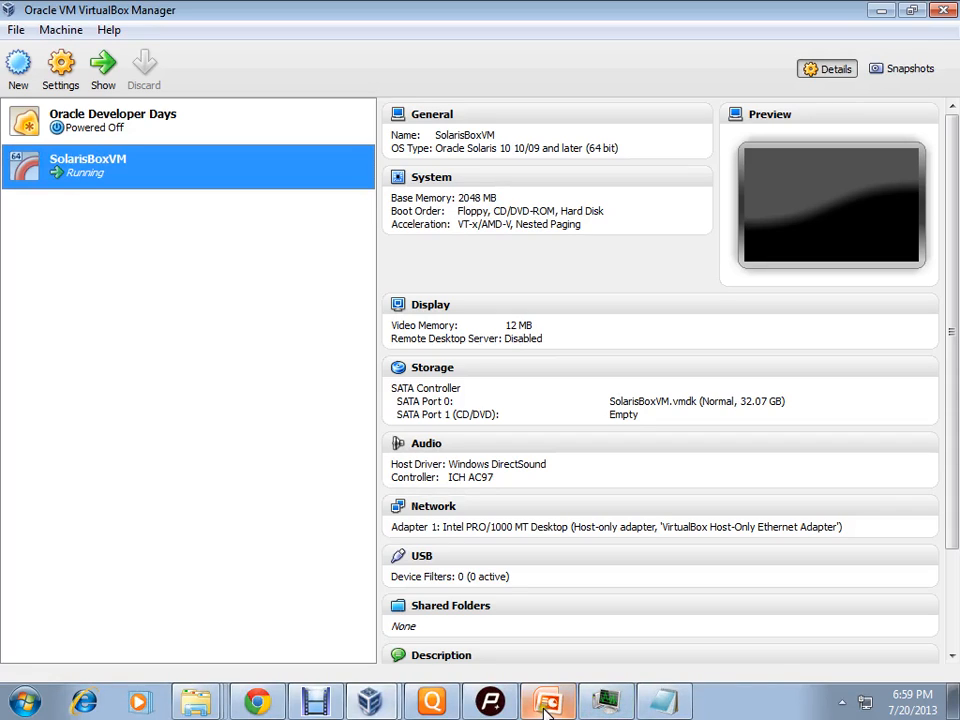
left_click(390, 708)
left_click(381, 650)
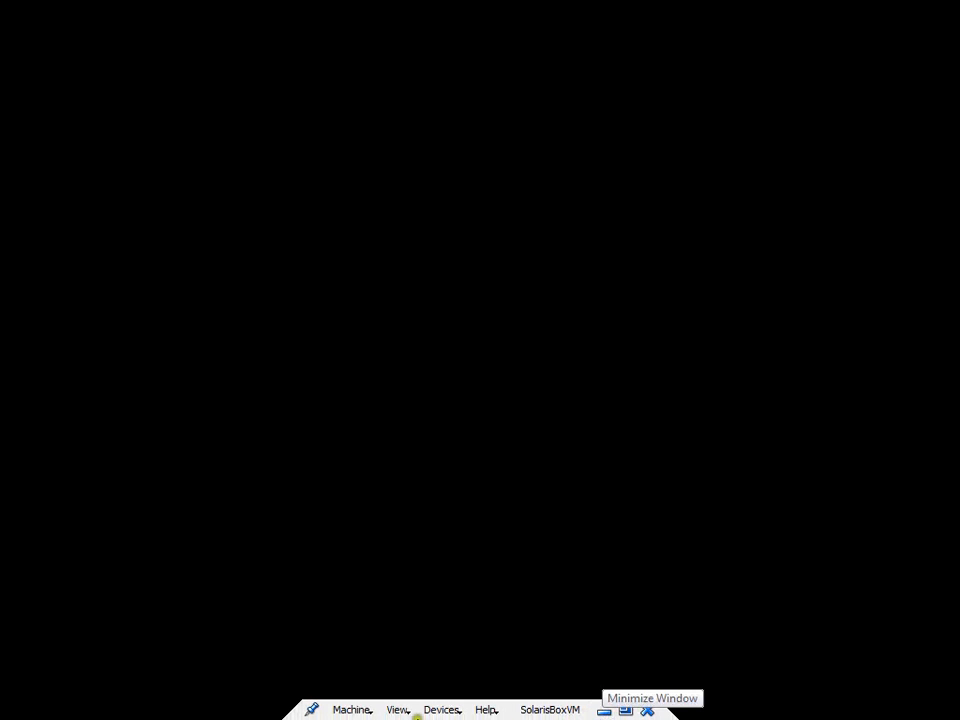
Switch the SolarisBoxVM display to Scale mode and maximize its window
left_click(370, 710)
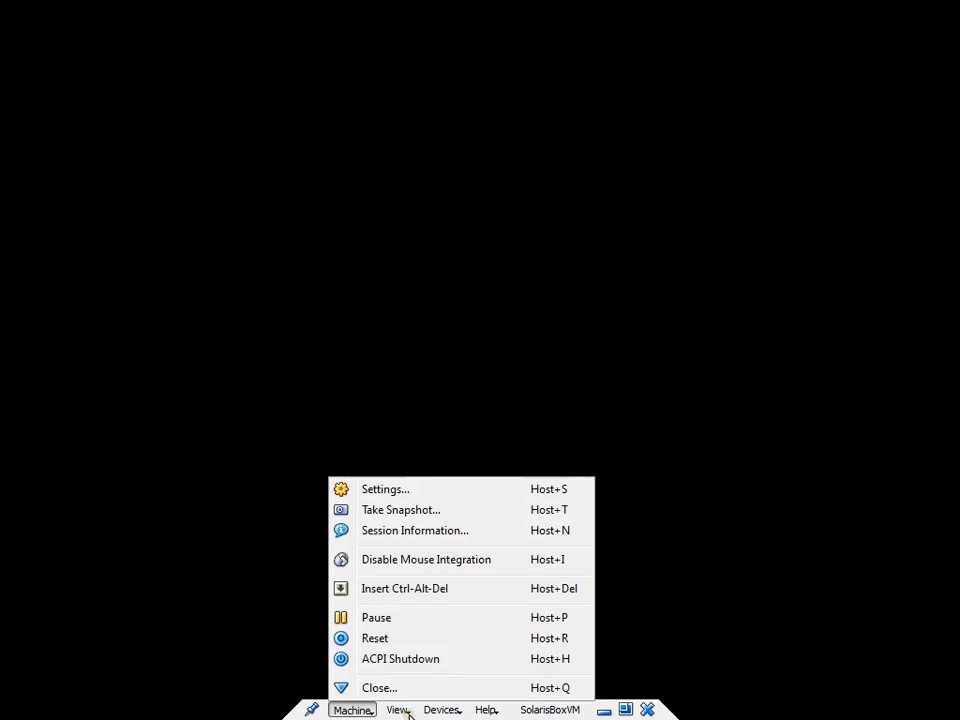
left_click(405, 711)
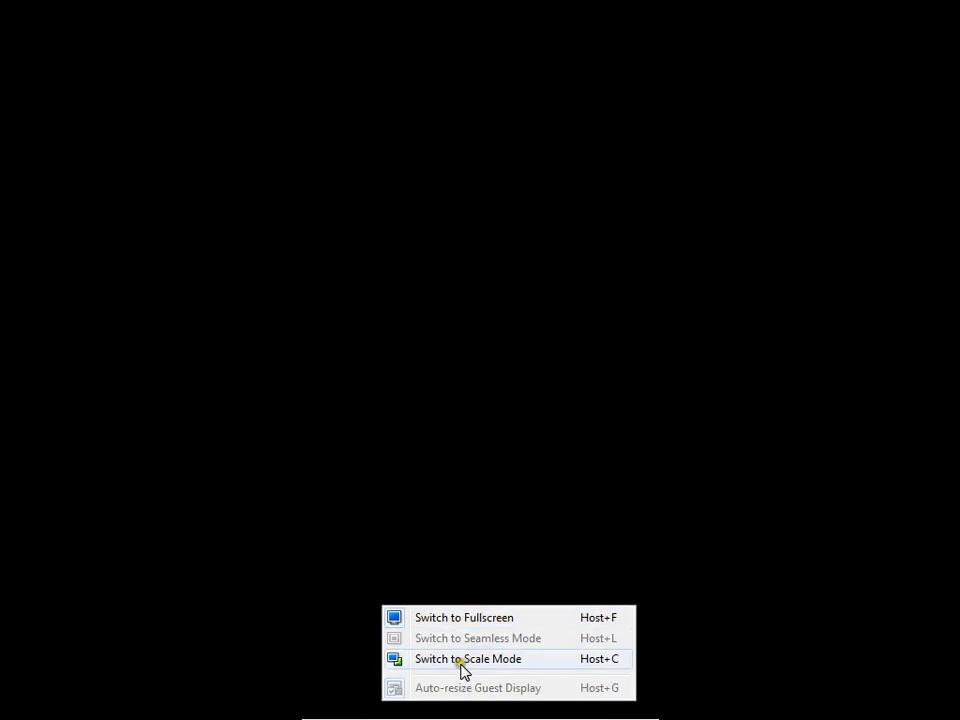
left_click(463, 660)
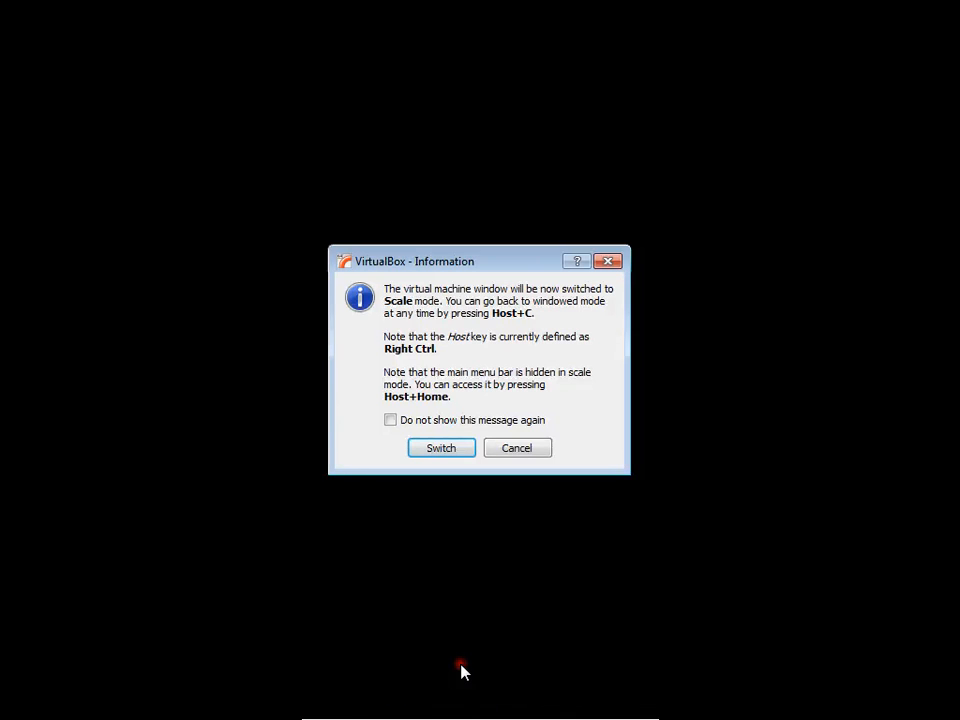
left_click(446, 449)
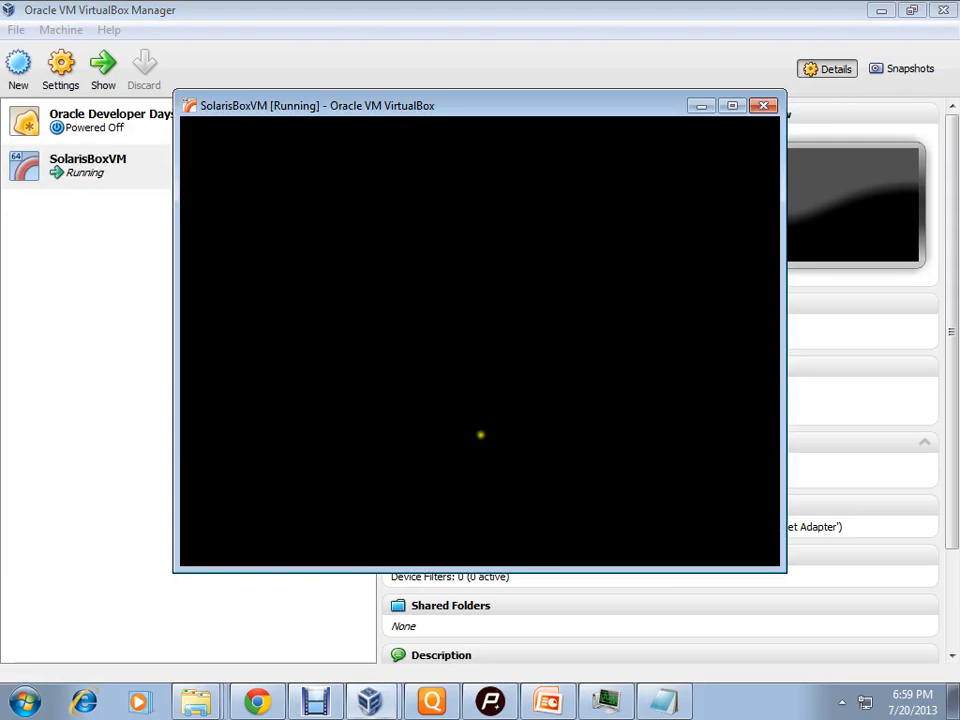
left_click(732, 106)
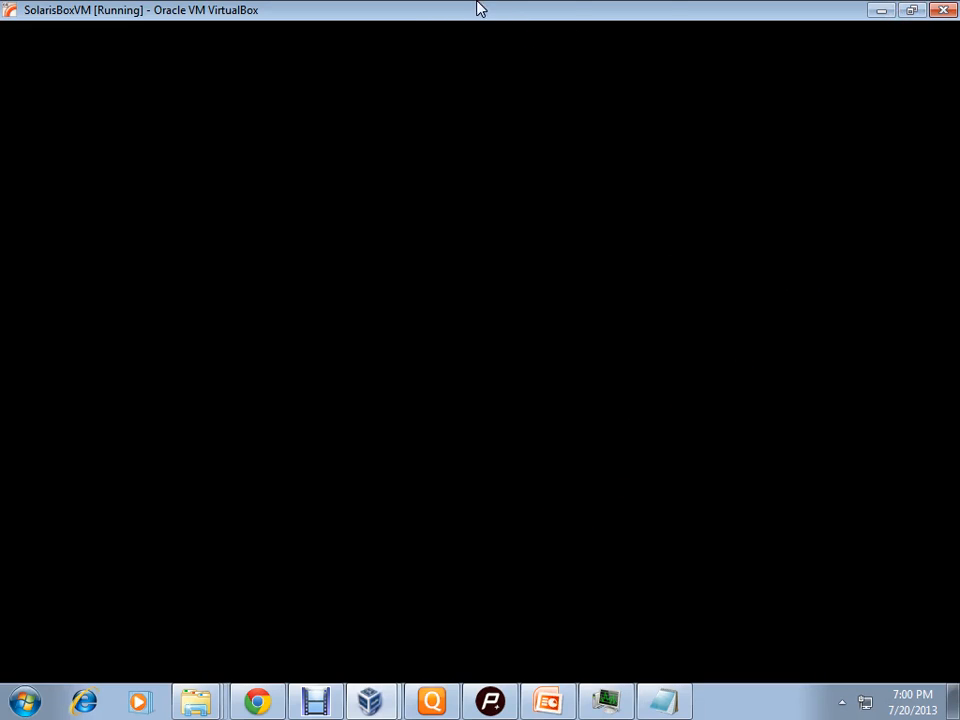
left_click(881, 10)
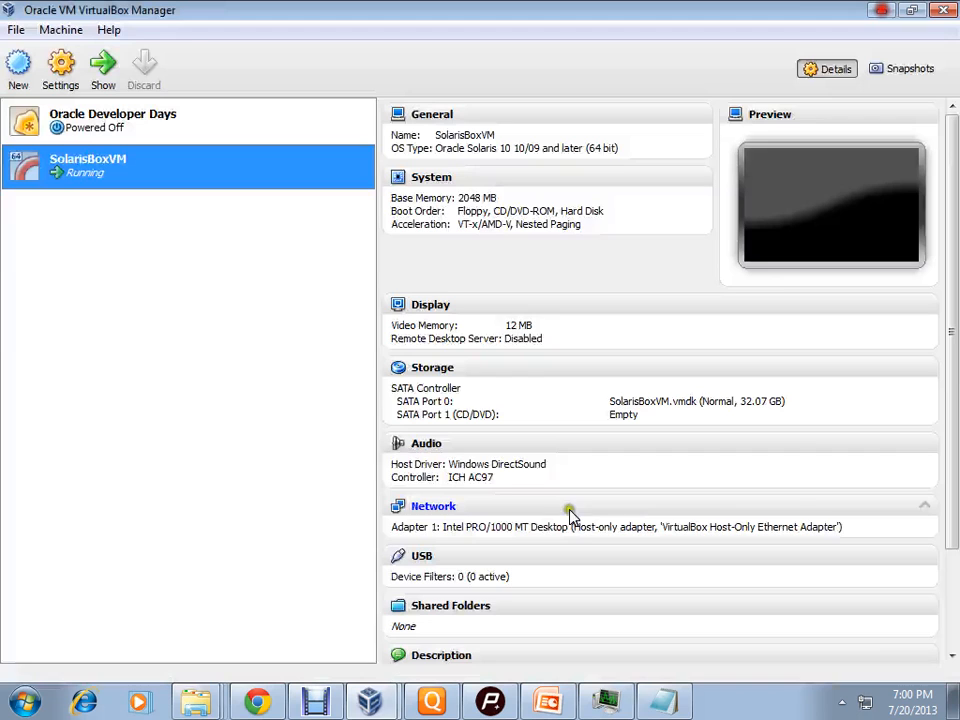
left_click(371, 699)
left_click(372, 664)
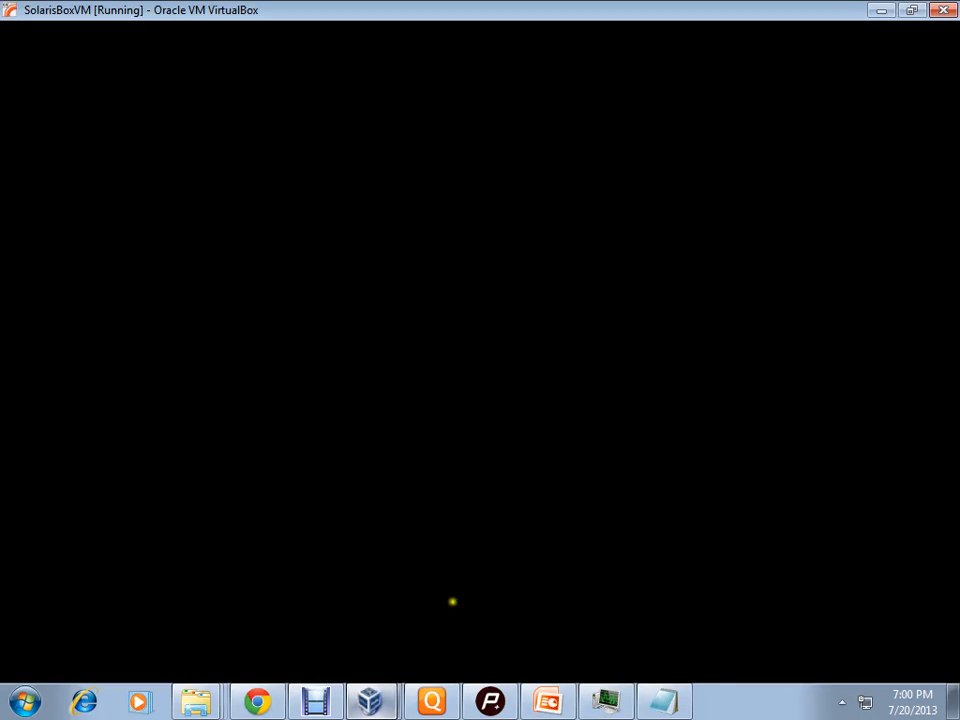